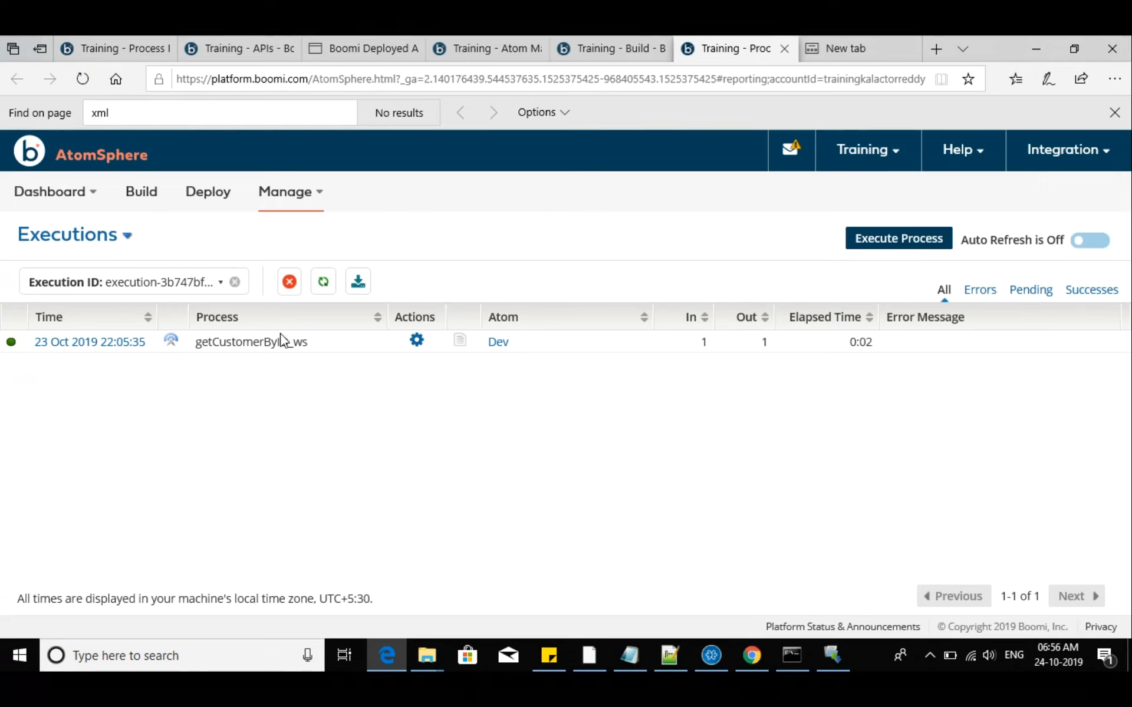
# Open the Build page and reload it to get back to the login form
pyautogui.moveTo(115, 210)
pyautogui.click(147, 192)
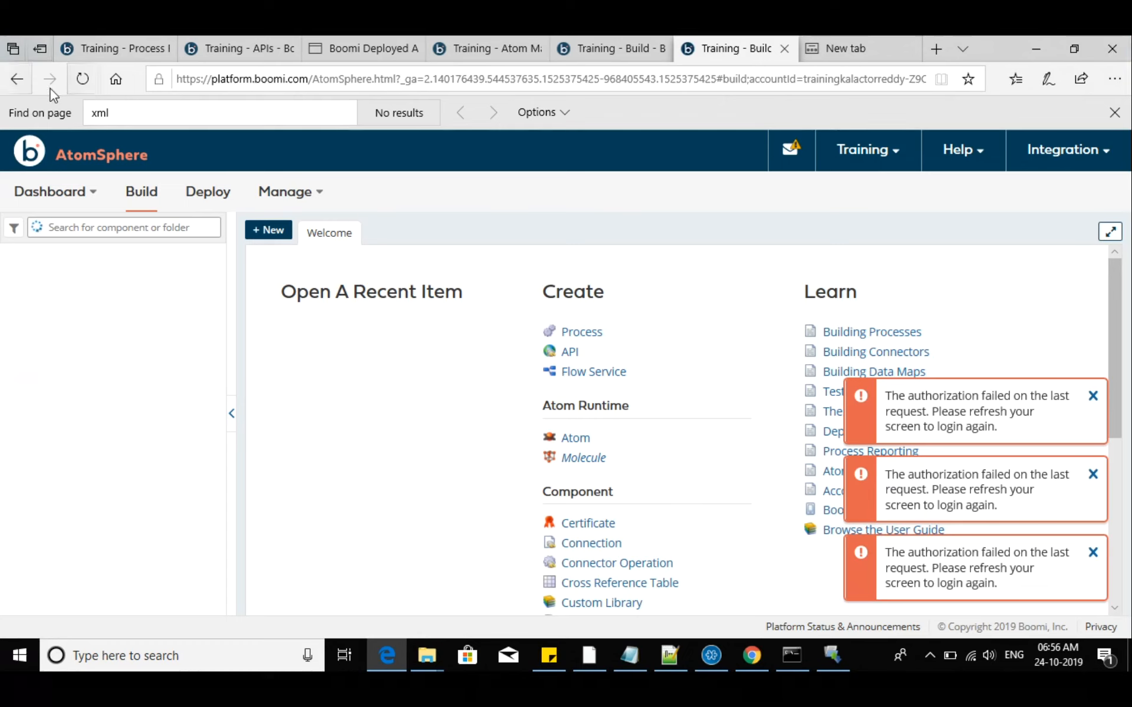
pyautogui.click(83, 78)
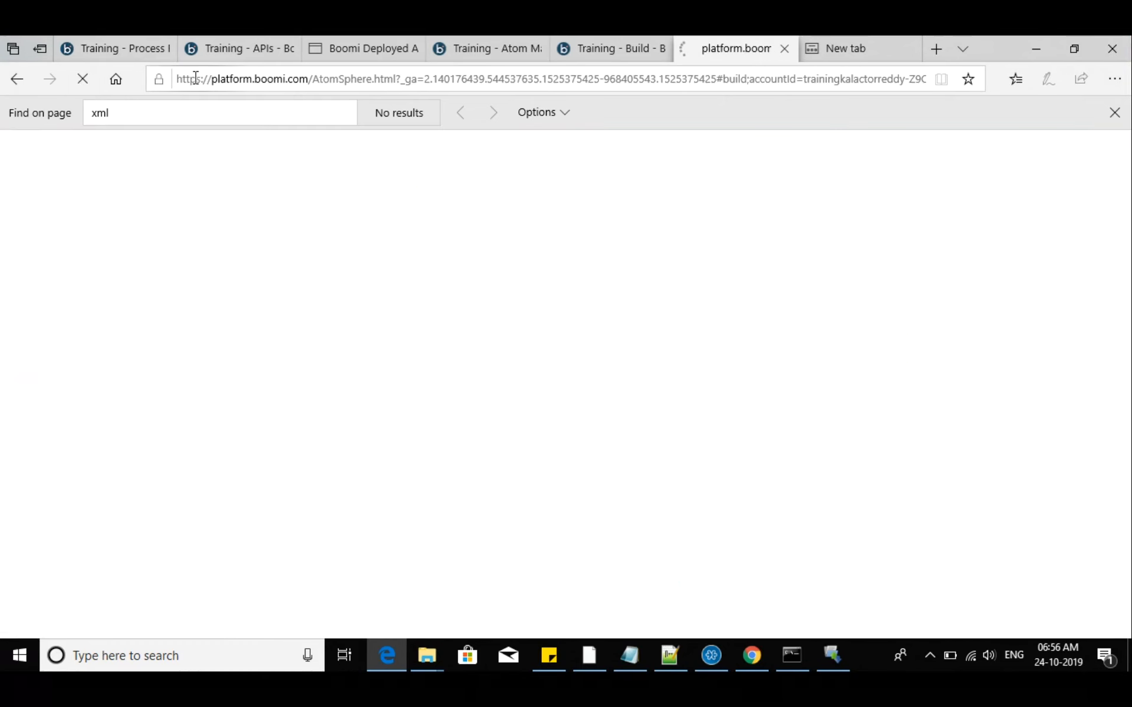
# Close the five older browser tabs ahead of the reloaded AtomSphere tab, leaving the DB_To_ExcelFileEmailAttachment page without saving
pyautogui.click(139, 50)
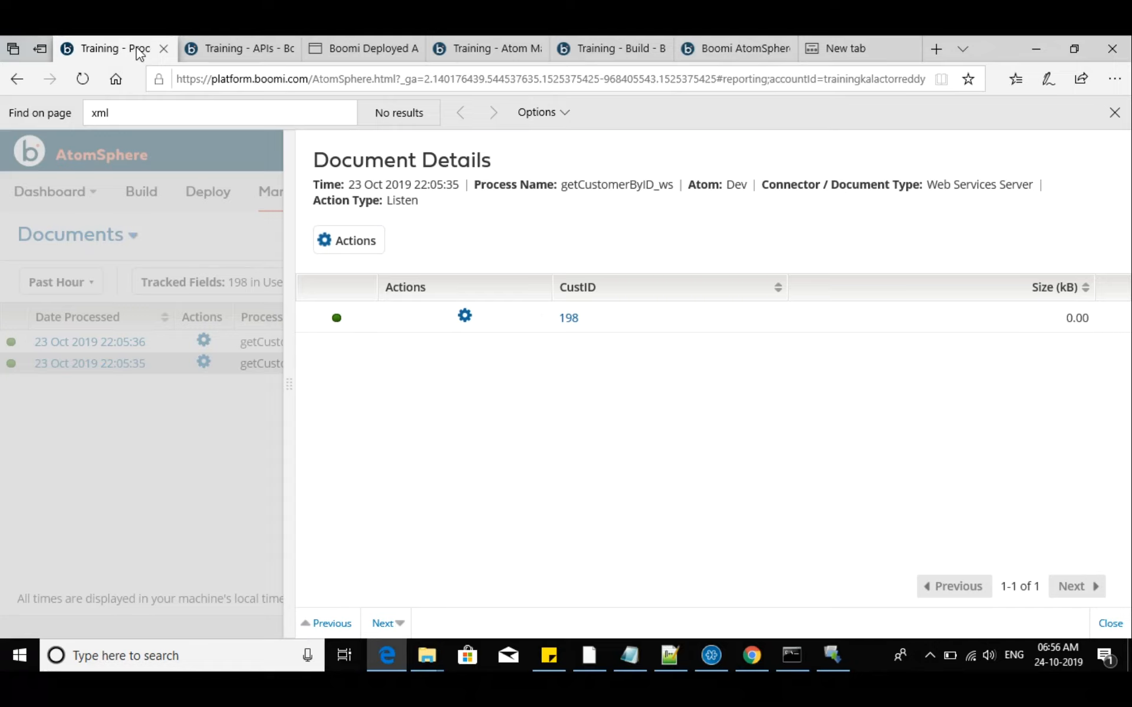
pyautogui.click(166, 52)
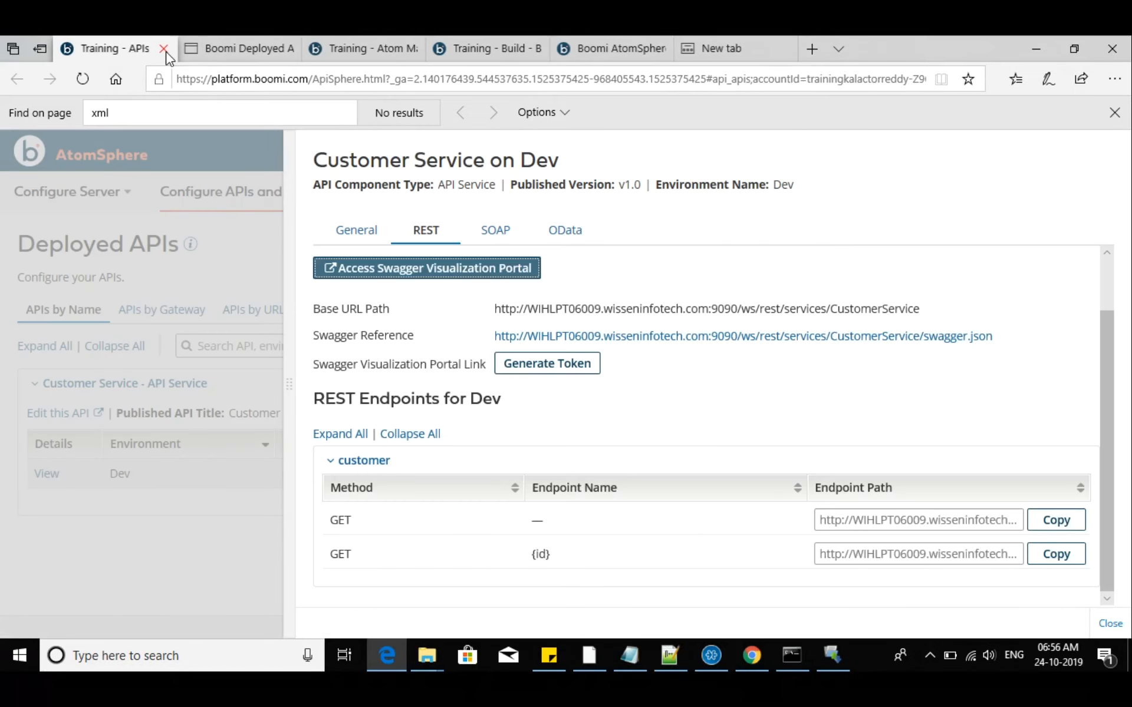
pyautogui.click(165, 52)
pyautogui.click(164, 50)
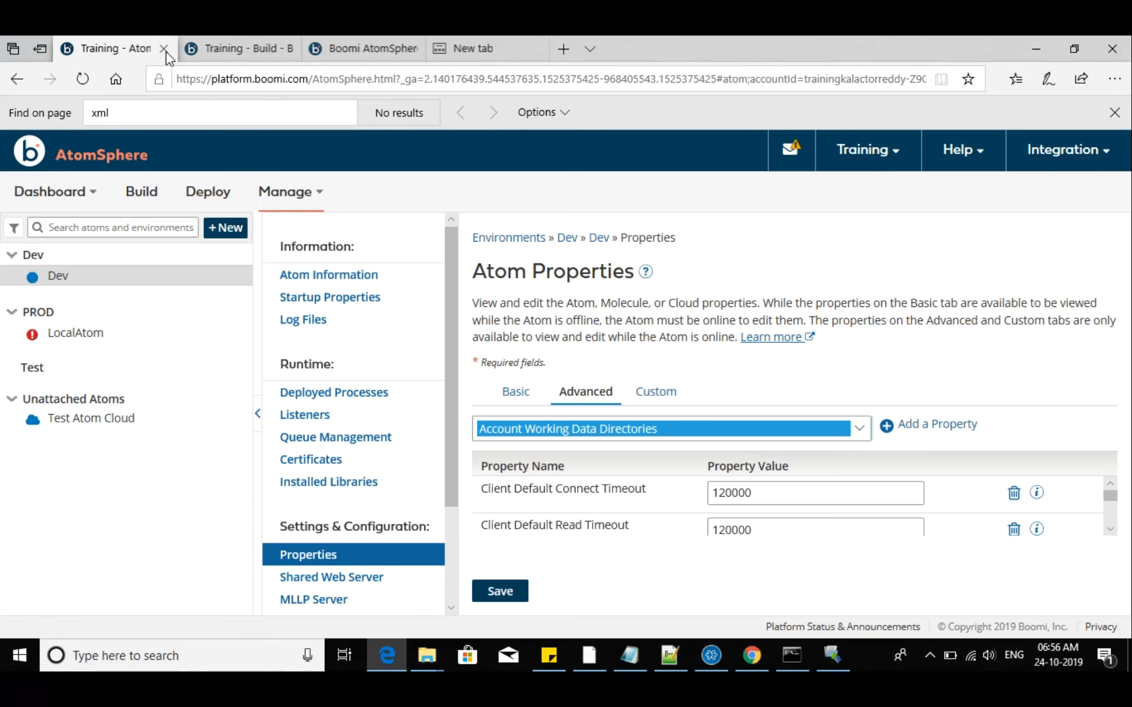
pyautogui.click(164, 49)
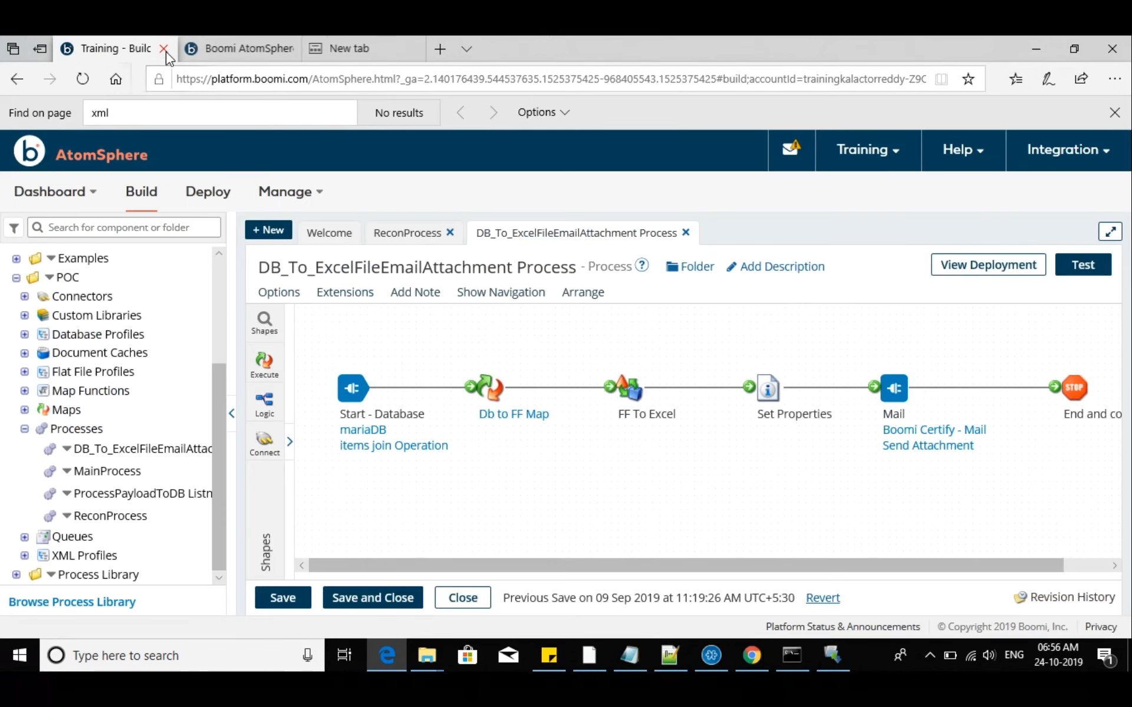
pyautogui.click(166, 52)
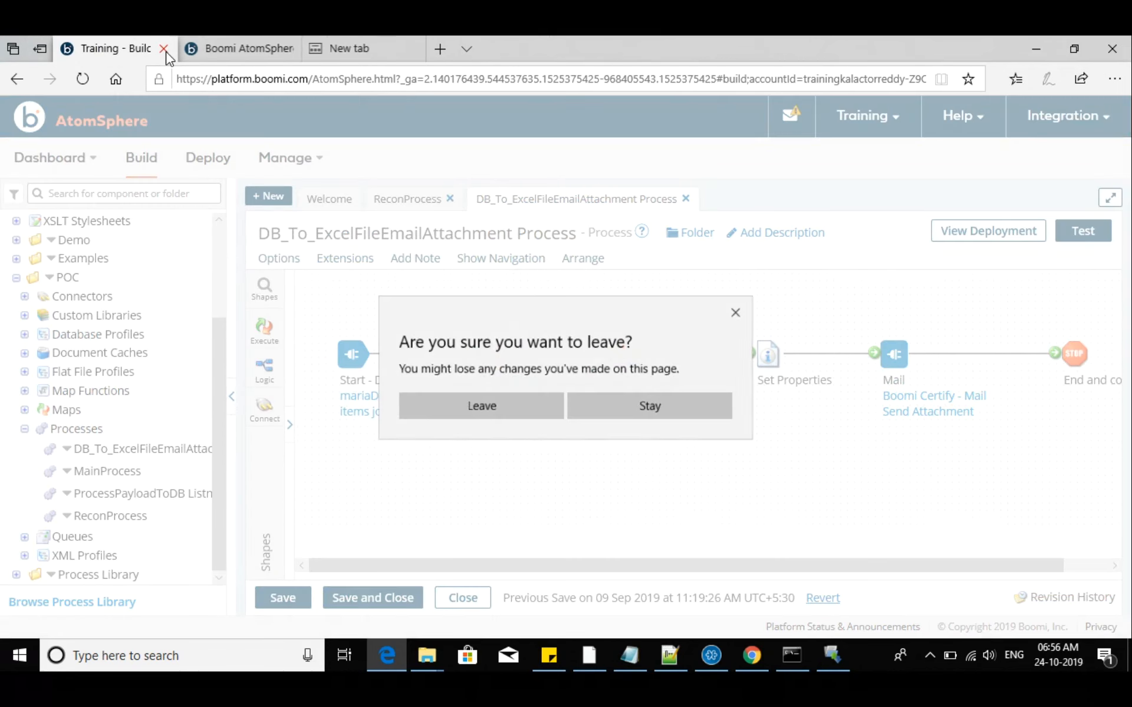
pyautogui.click(513, 413)
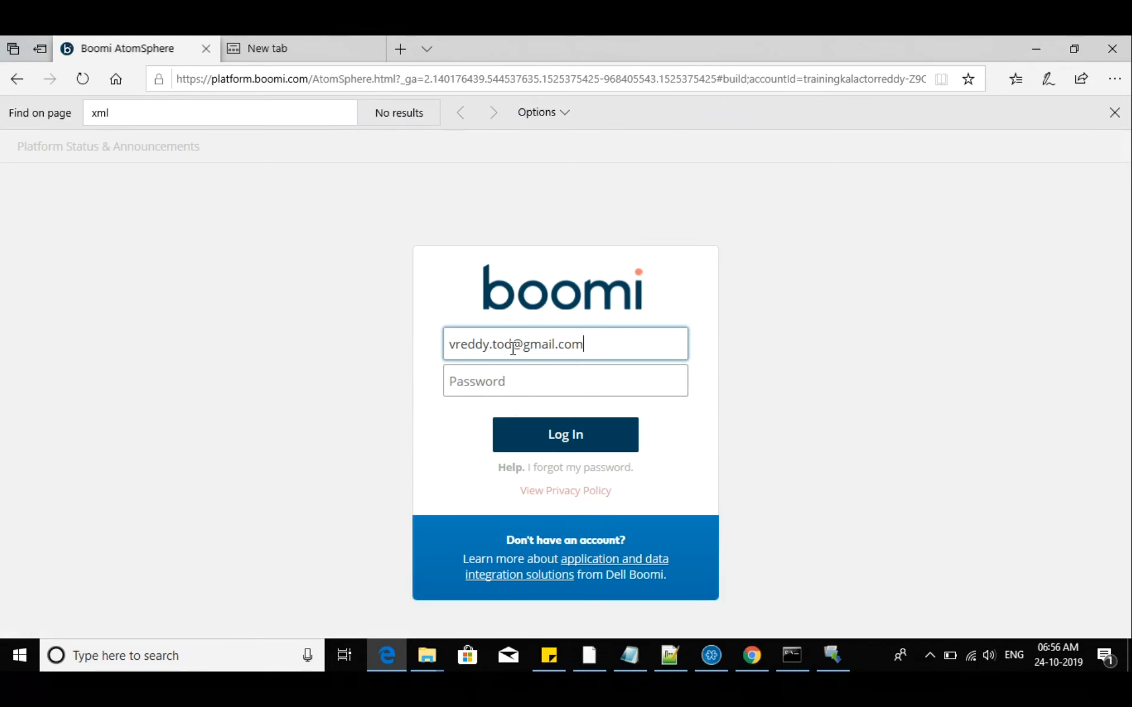
# Log in to the Boomi account by entering the account password for the prefilled e-mail
pyautogui.moveTo(512, 344); pyautogui.dragTo(450, 347)
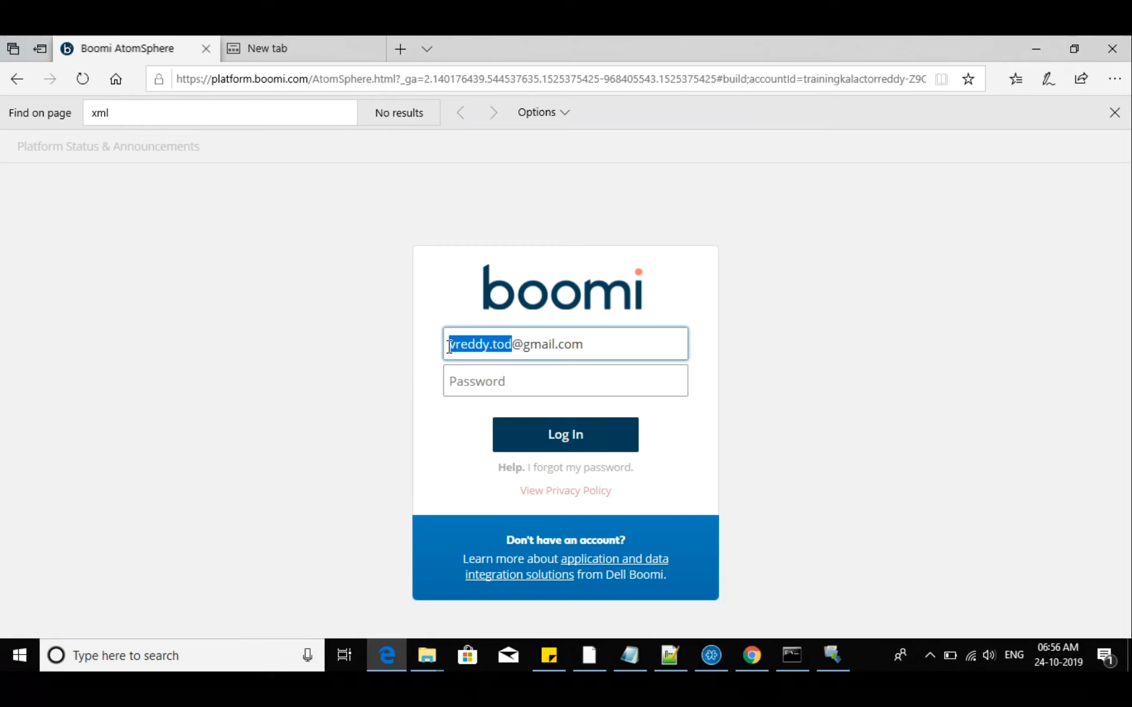
pyautogui.click(476, 386)
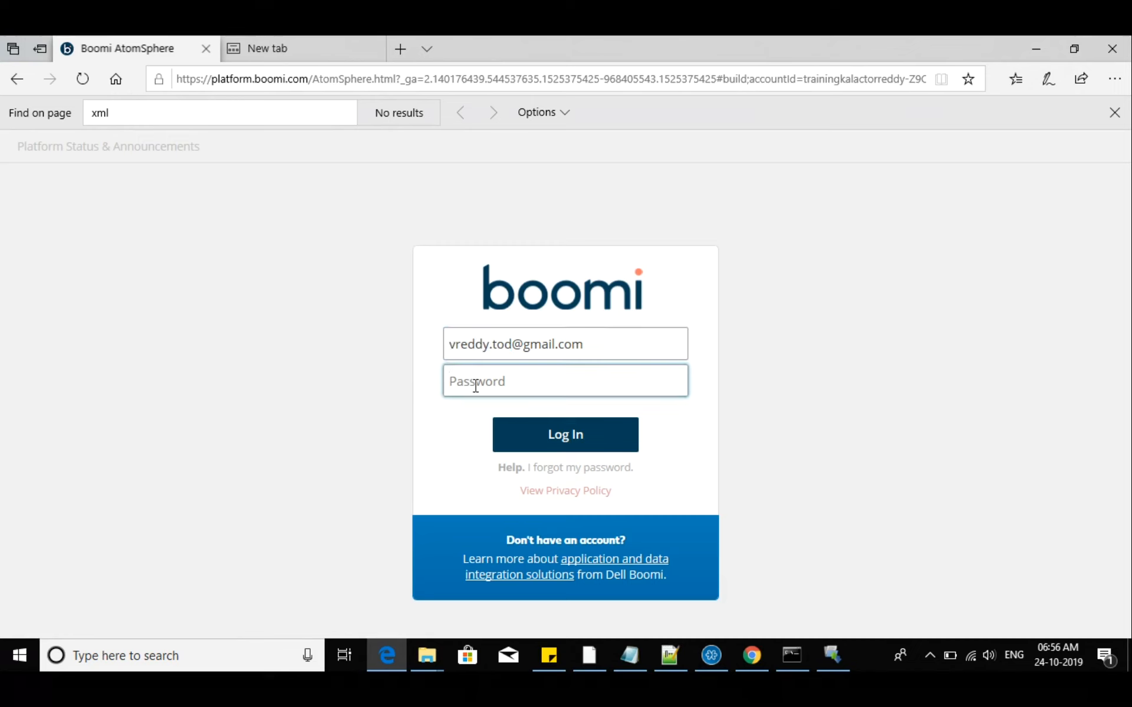
pyautogui.hotkey('ctrl', 'v')
pyautogui.click(506, 439)
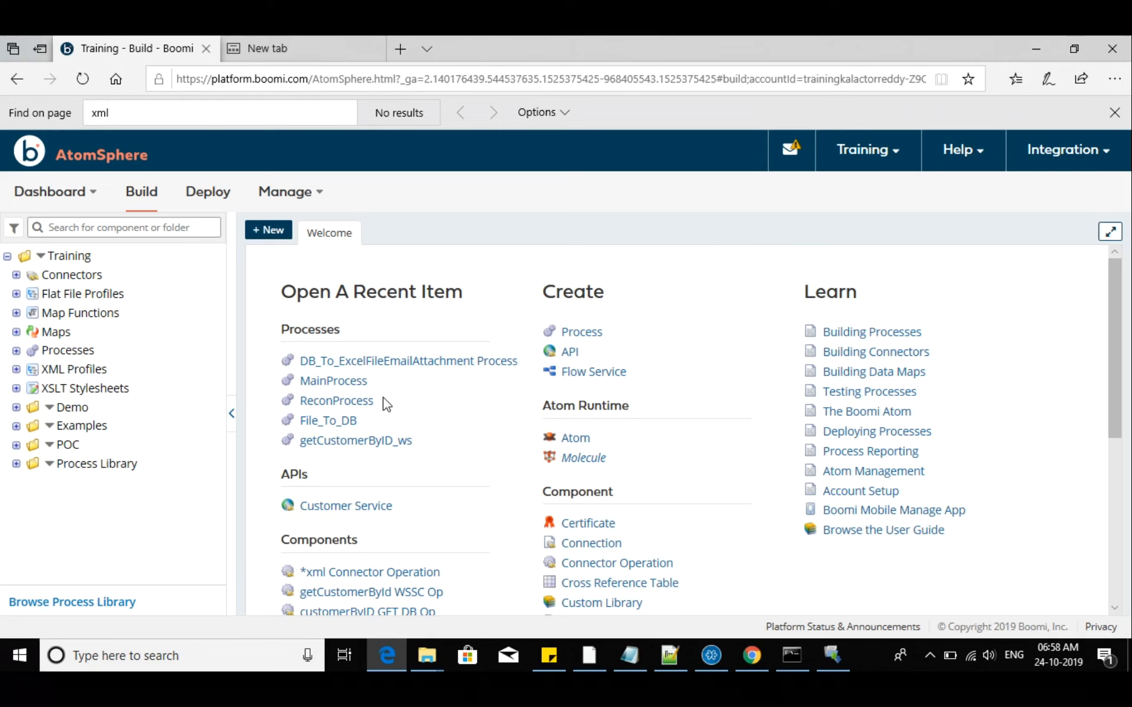
# Open the Salesforce_AccountQuery process from the Demo folder's Processes and look over its flow
pyautogui.click(16, 408)
pyautogui.scroll(-3, 83, 526)
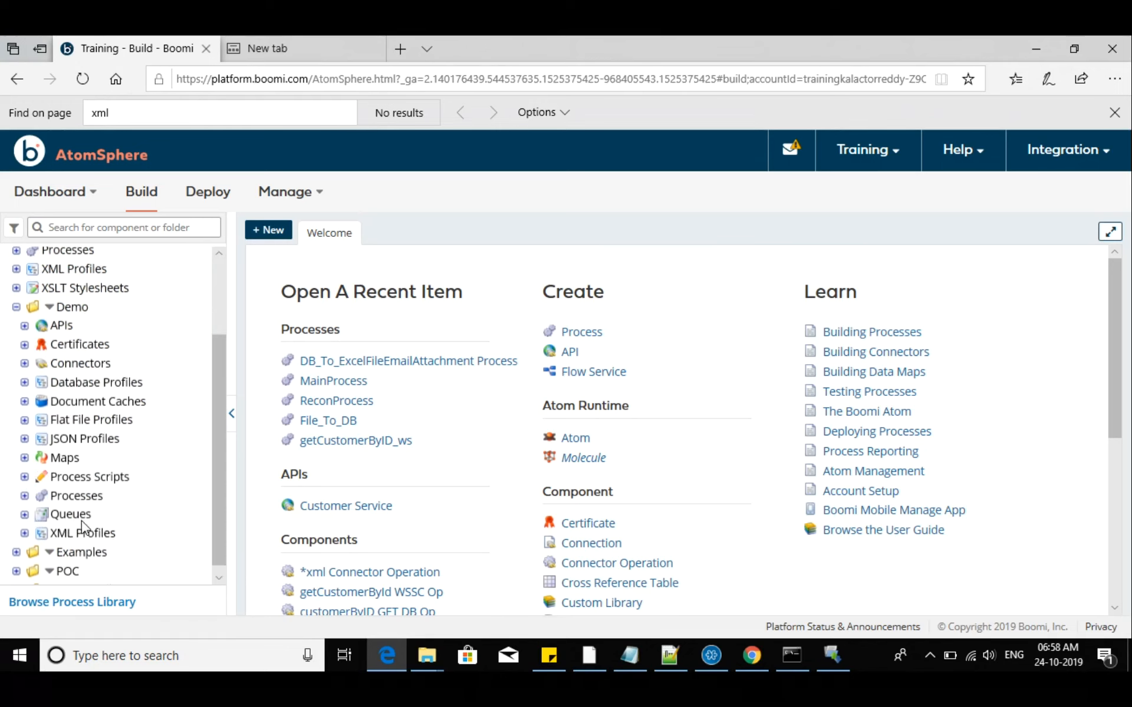
pyautogui.click(24, 495)
pyautogui.scroll(-3, 100, 512)
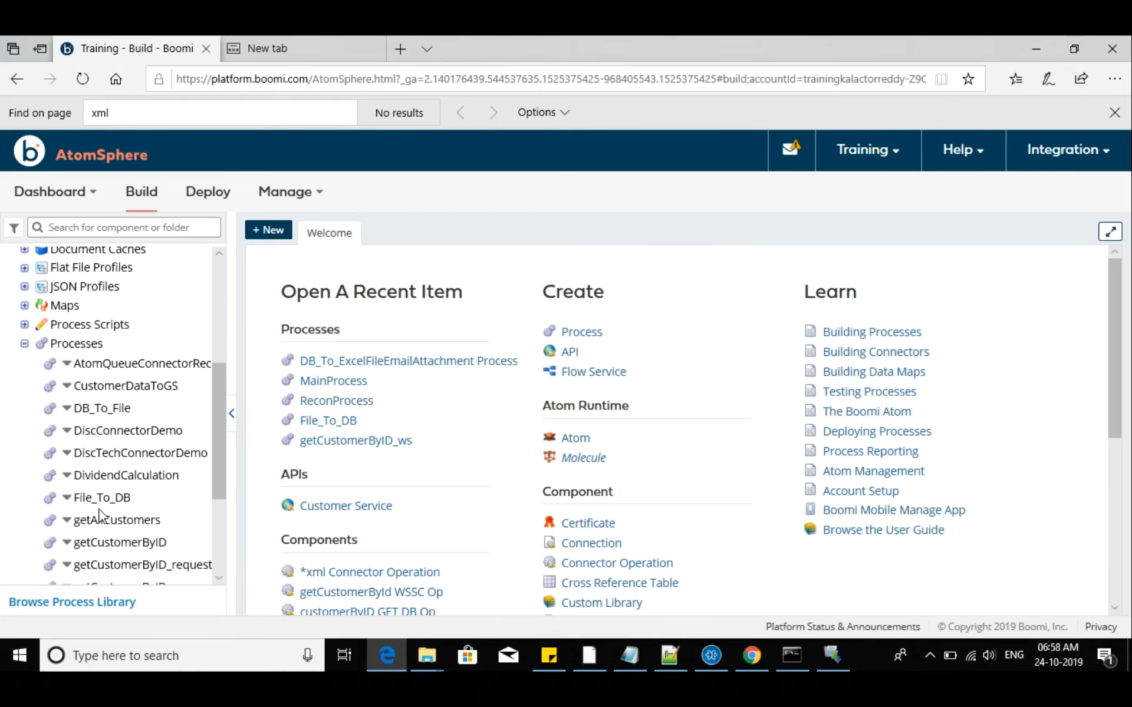
pyautogui.scroll(-2, 165, 563)
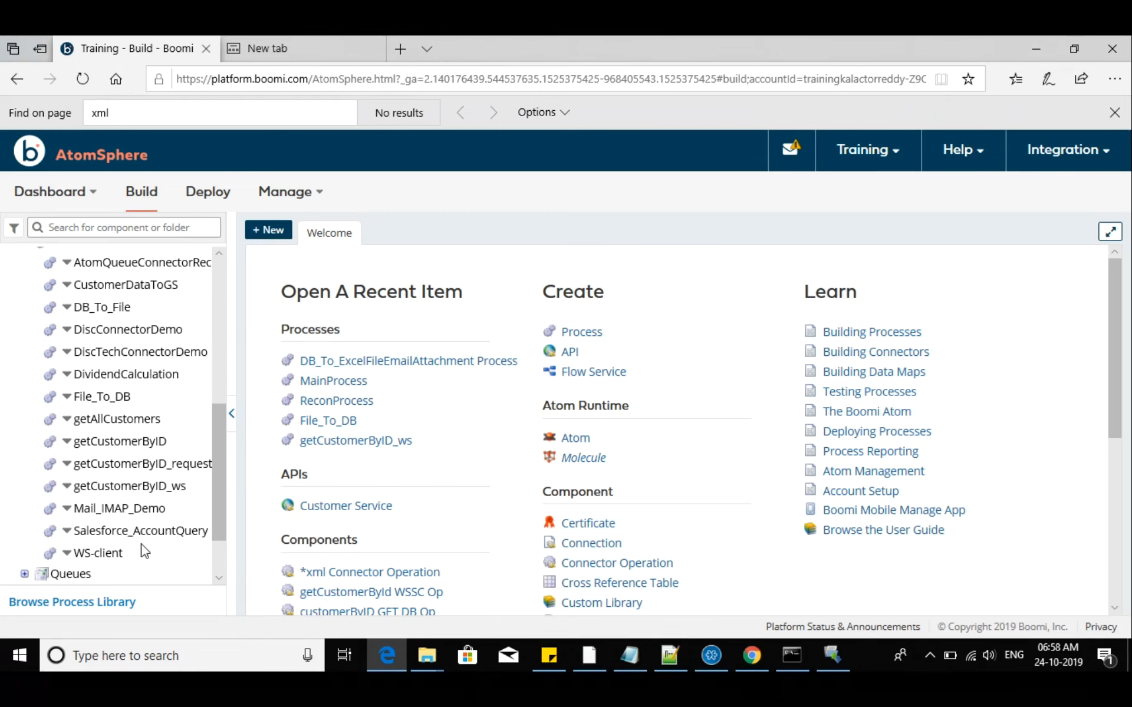
pyautogui.click(133, 530)
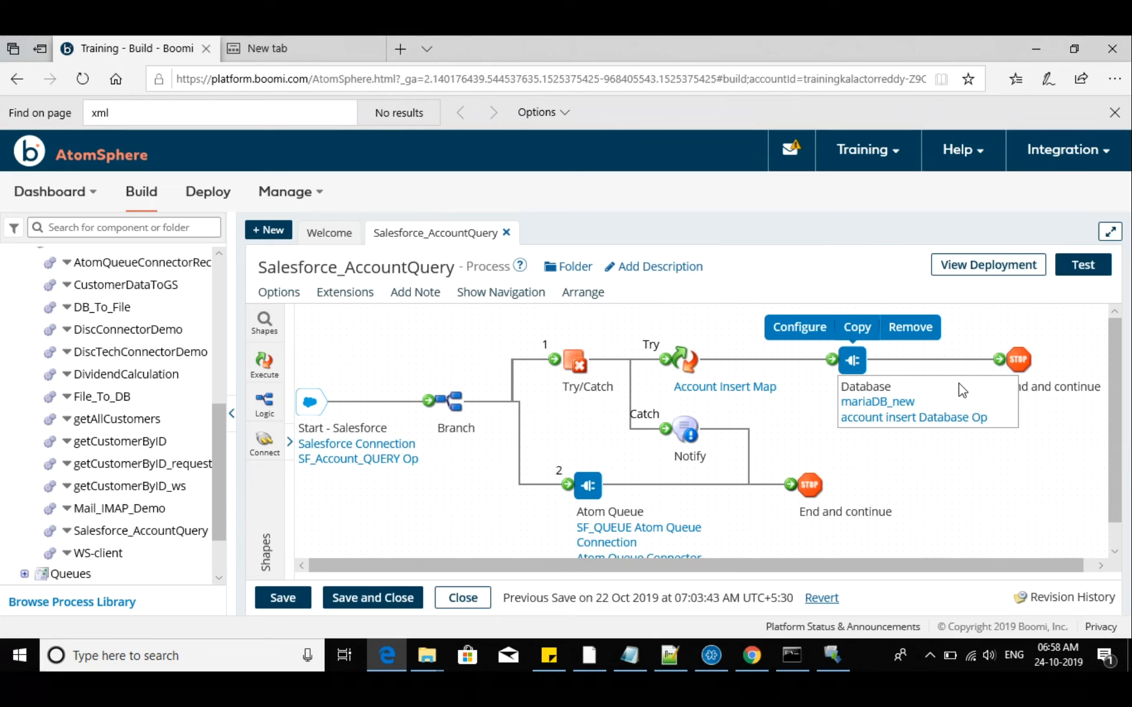
pyautogui.scroll(-1, 775, 497)
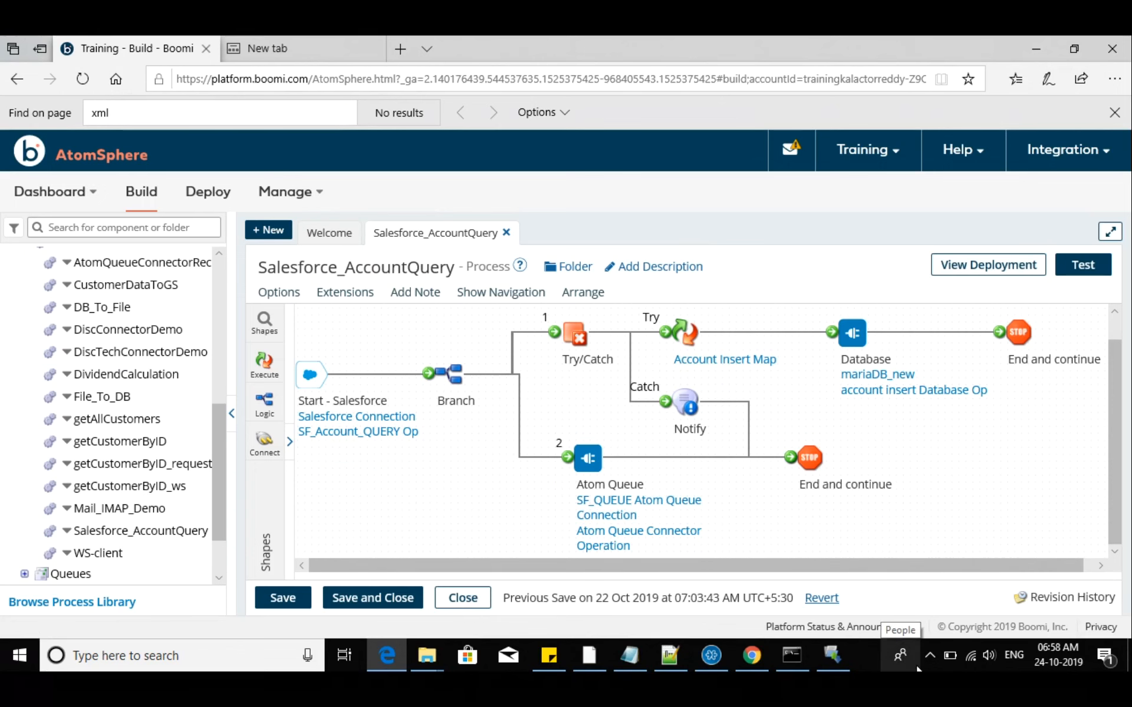
pyautogui.moveTo(825, 453)
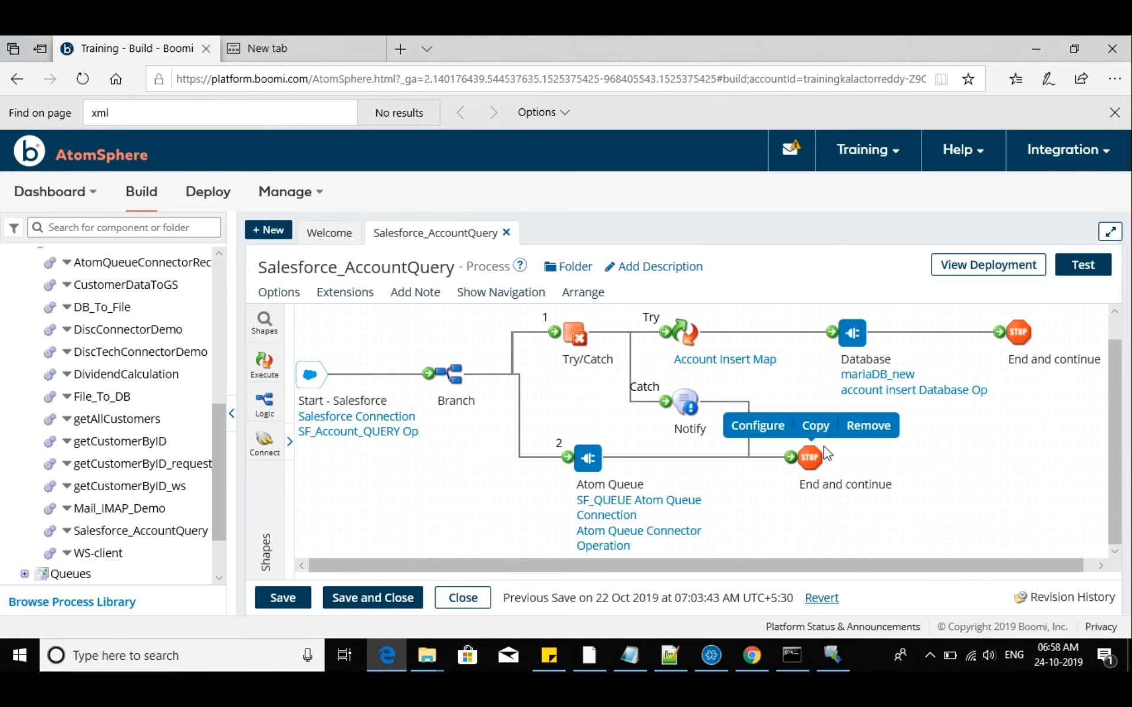
pyautogui.moveTo(697, 548)
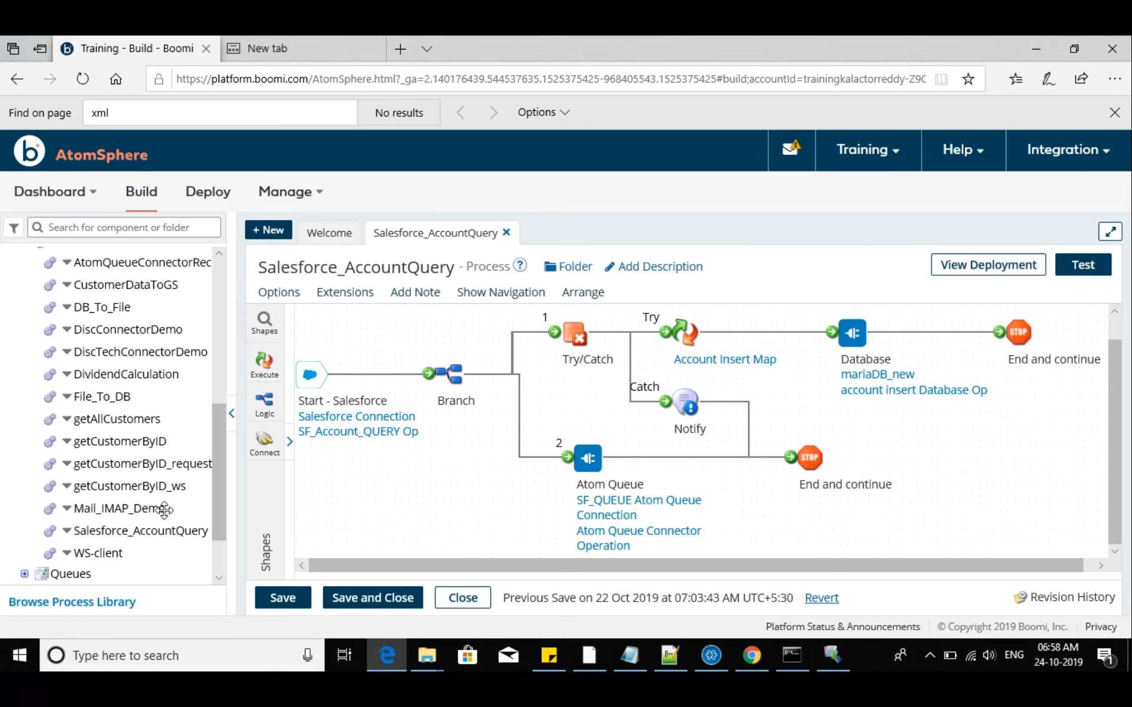
# Inspect the start shape settings of the AtomQueueConnectorReciever process, then close the process without changes
pyautogui.scroll(1, 164, 511)
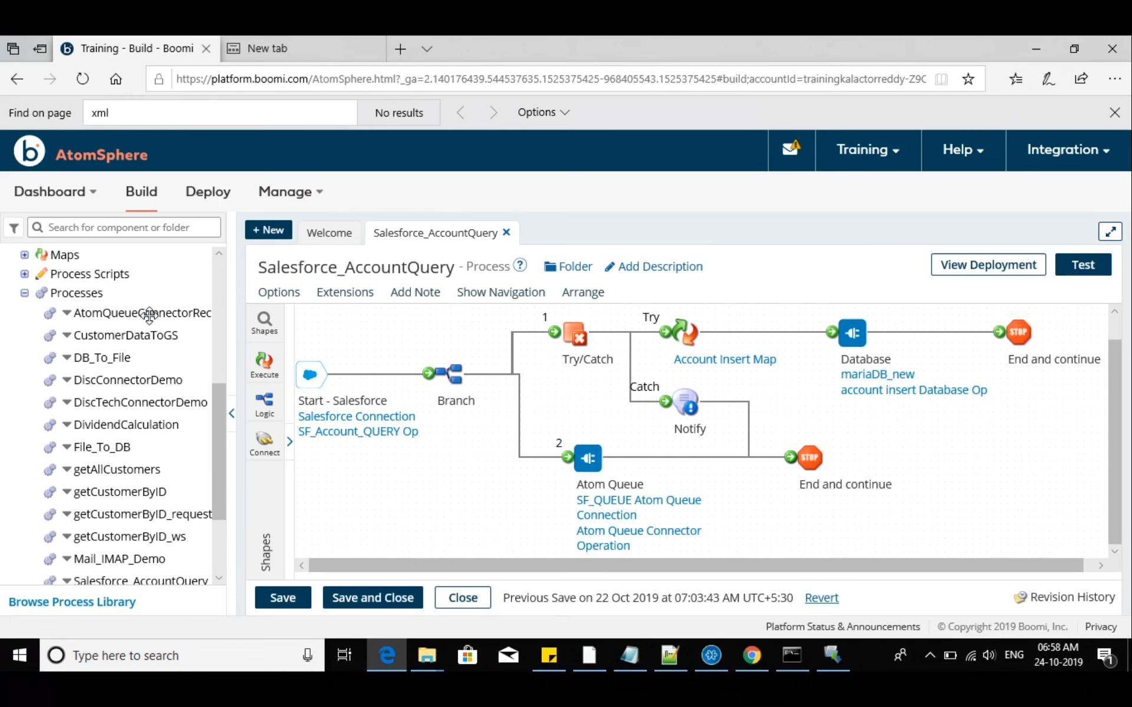
pyautogui.click(149, 314)
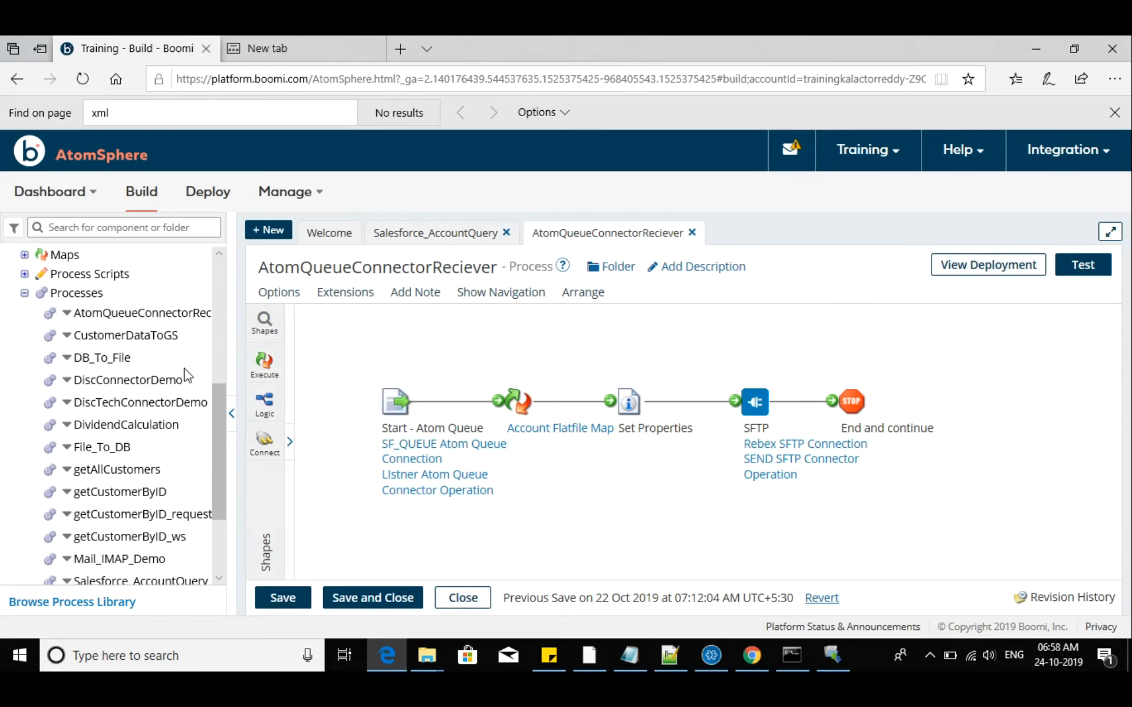
pyautogui.click(389, 406)
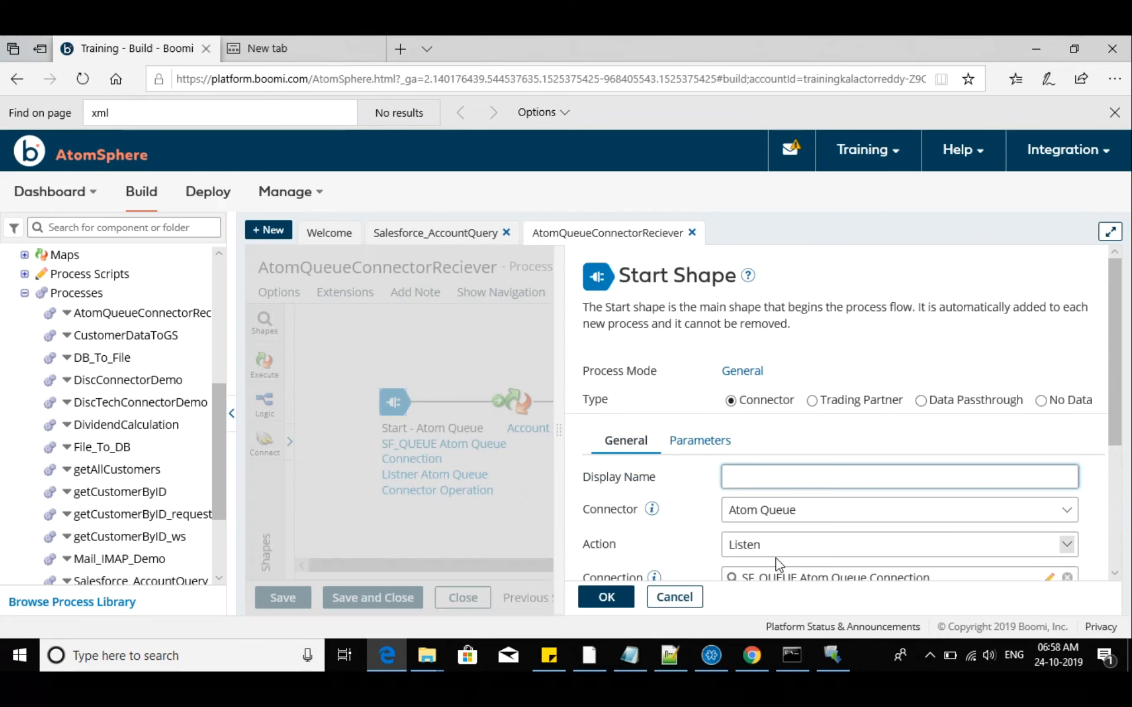
pyautogui.click(674, 597)
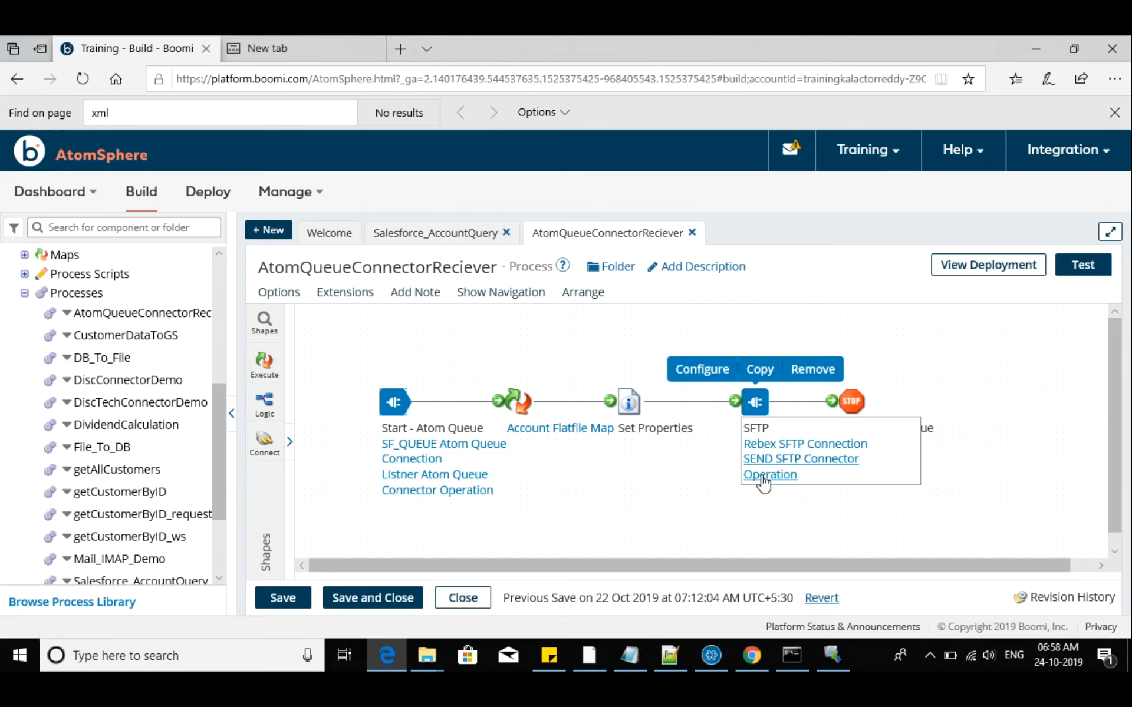
pyautogui.click(463, 598)
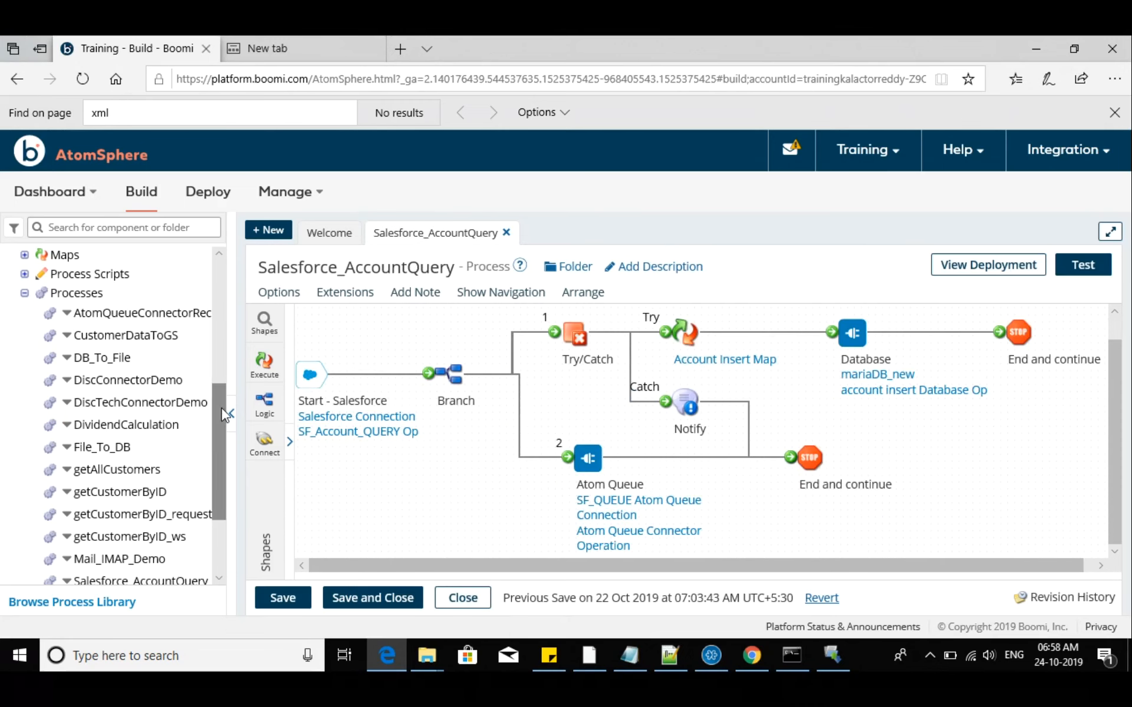
# Collapse the component tree and open the Connection Settings in the Extensions of Salesforce_AccountQuery, glancing at the Partner Settings
pyautogui.click(236, 416)
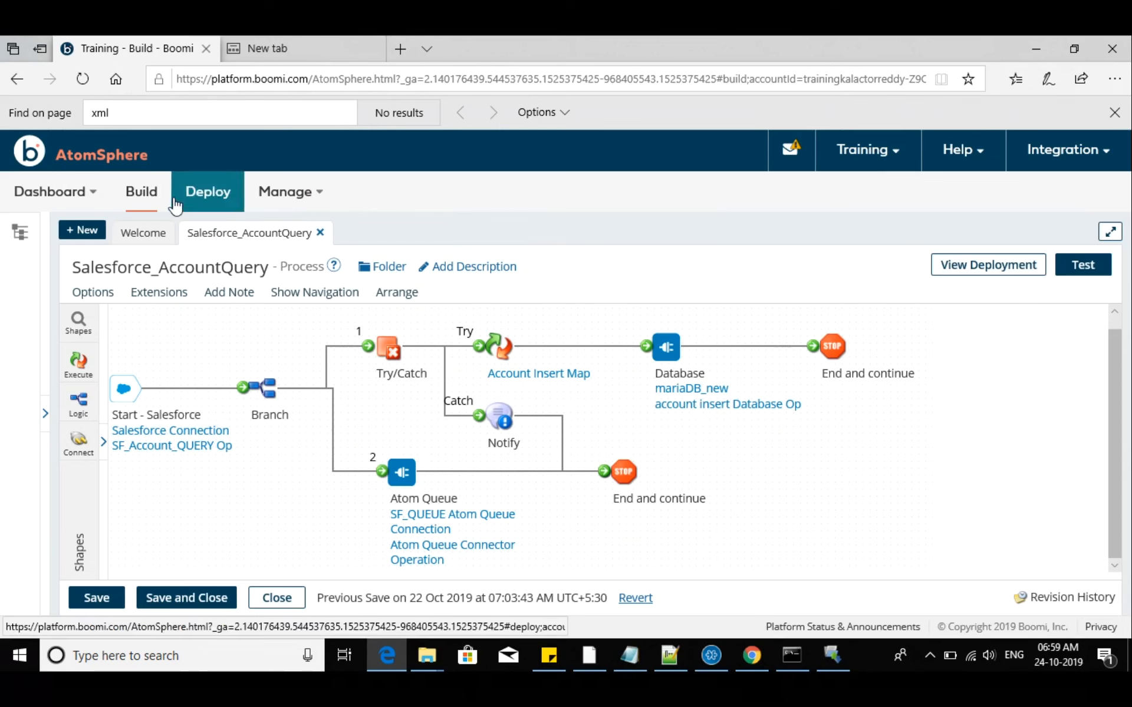
pyautogui.click(156, 300)
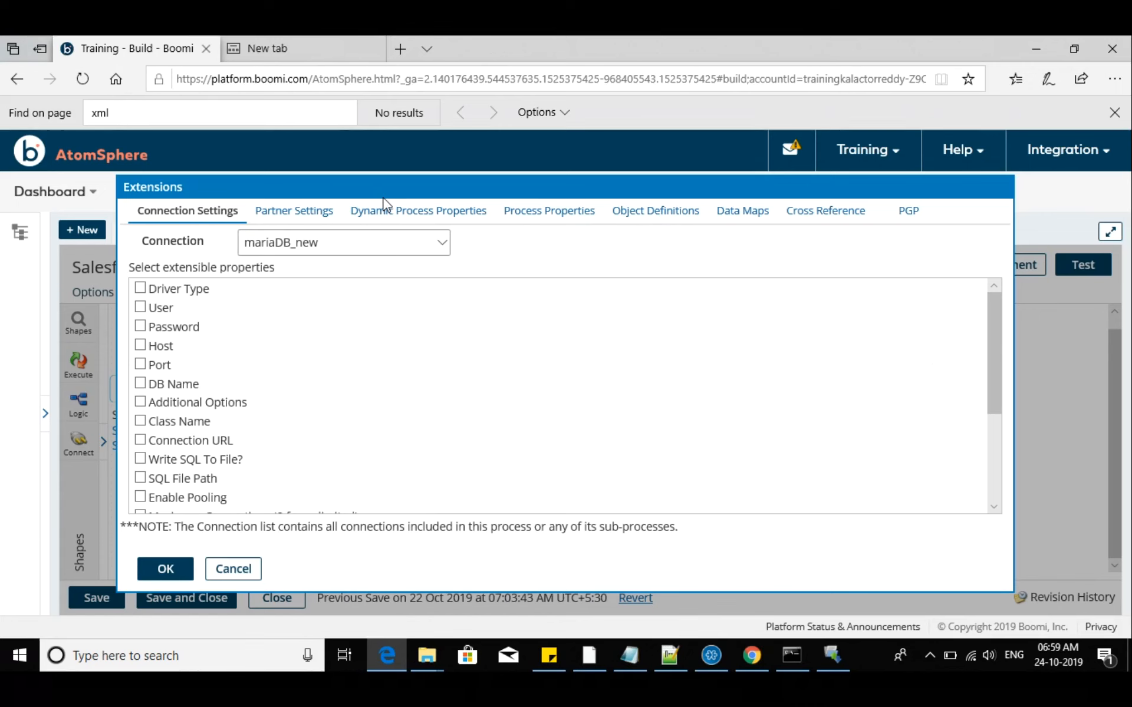
pyautogui.click(292, 212)
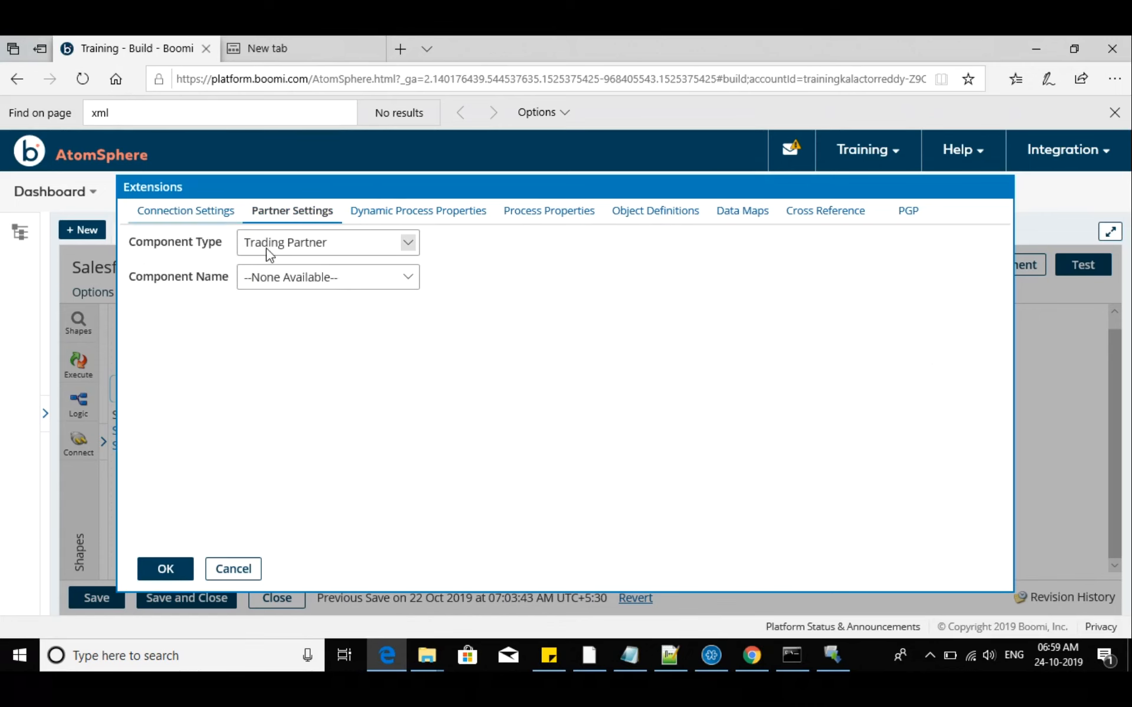
pyautogui.click(198, 209)
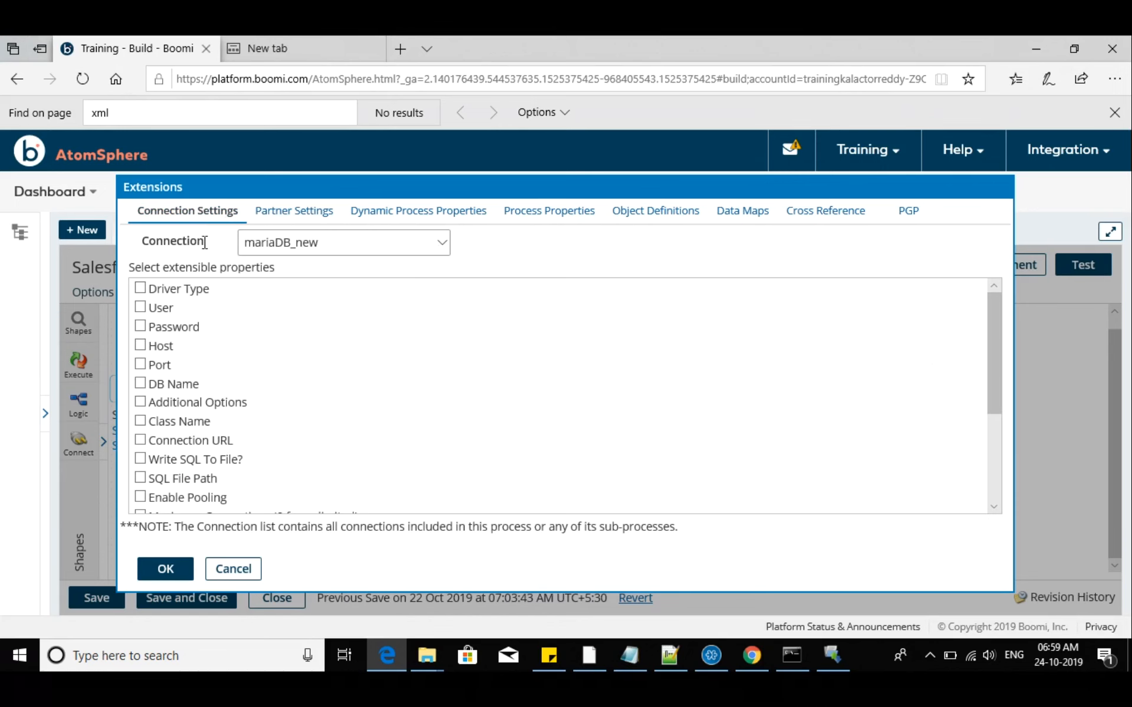
# Examine the extensible properties offered for the Salesforce Connection and the SF_QUEUE Atom Queue Connection
pyautogui.click(419, 247)
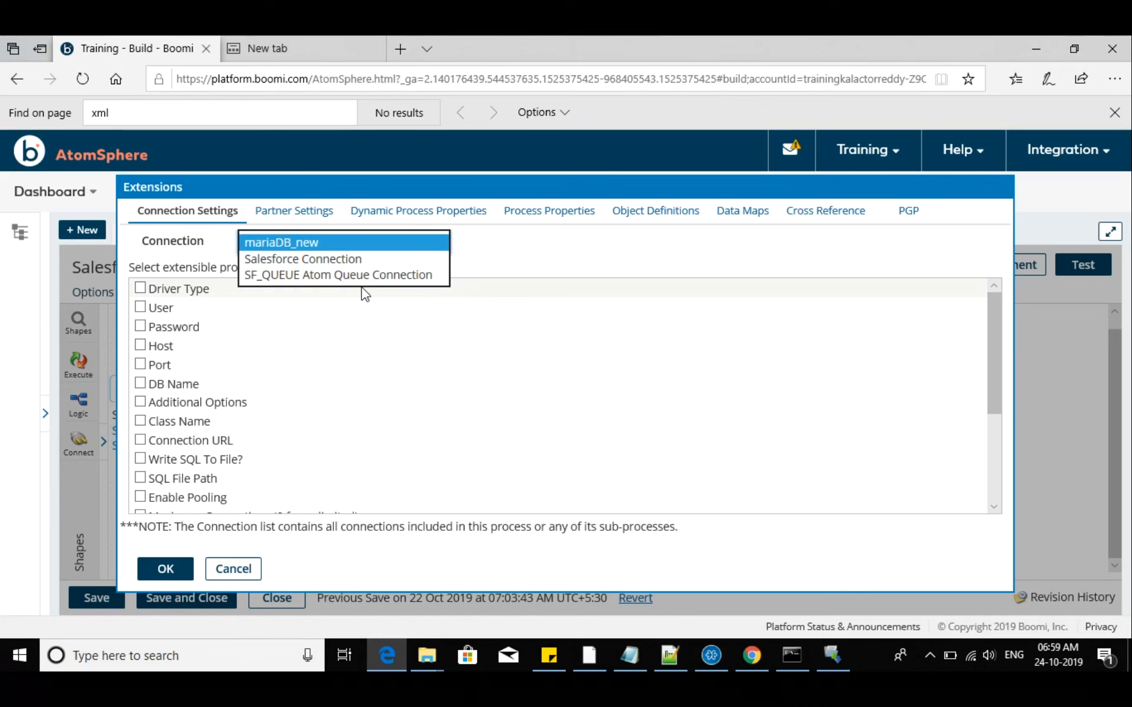
pyautogui.click(302, 260)
pyautogui.click(318, 253)
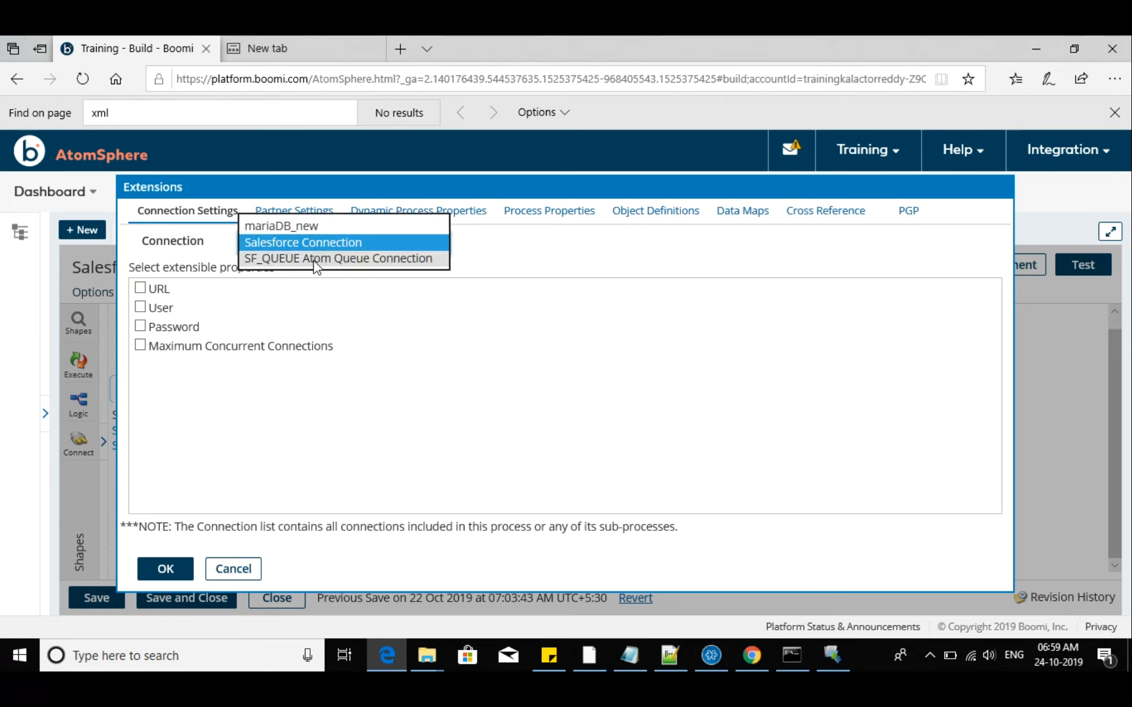
pyautogui.click(315, 257)
# For the mariaDB_new connection, mark only User, Password, Host, DB Name, Class Name and Connection URL as extensible properties
pyautogui.click(314, 248)
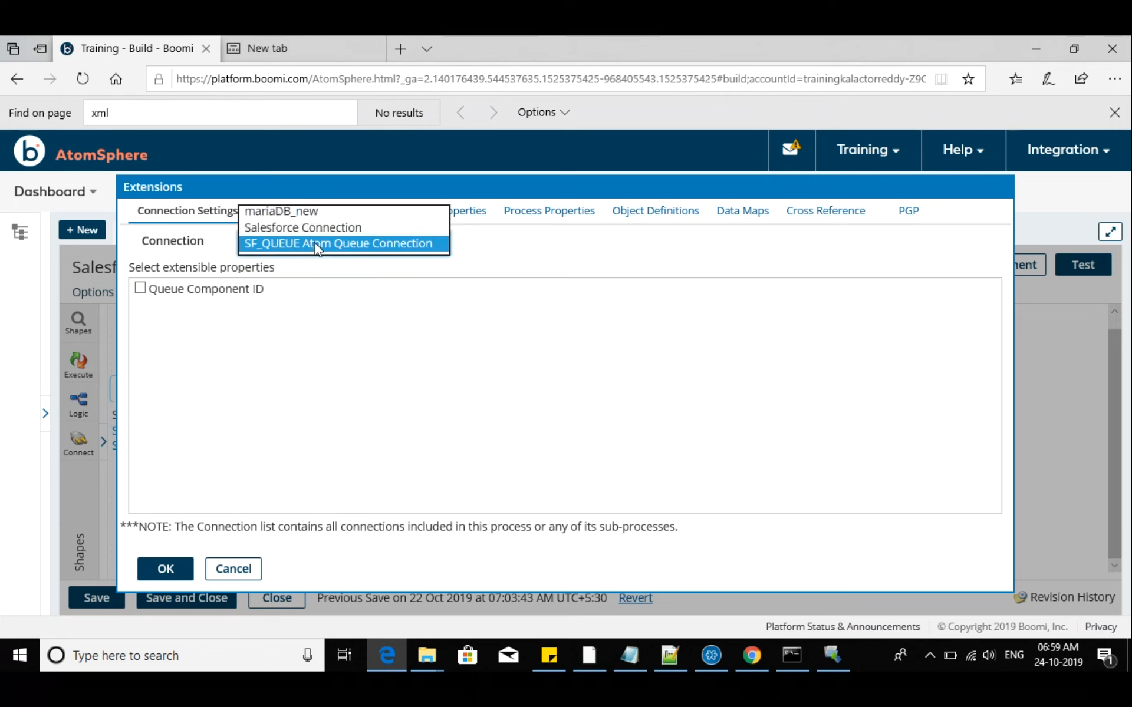
pyautogui.click(310, 211)
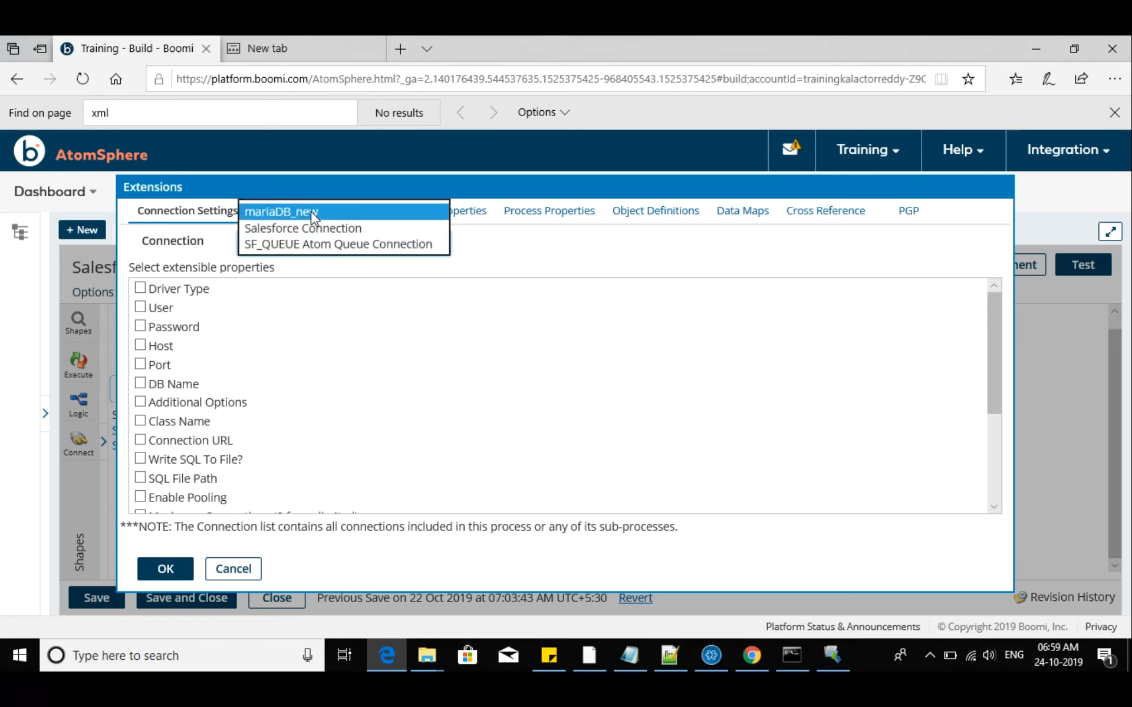
pyautogui.click(140, 288)
pyautogui.click(140, 307)
pyautogui.click(140, 326)
pyautogui.click(140, 345)
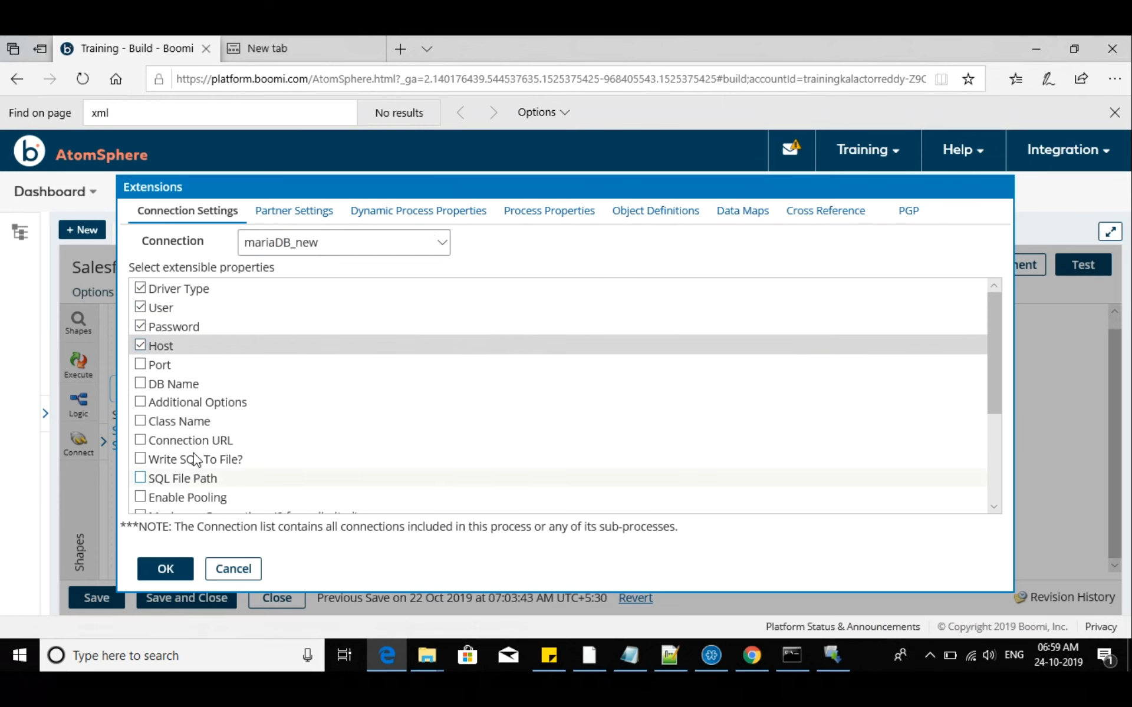
pyautogui.click(140, 288)
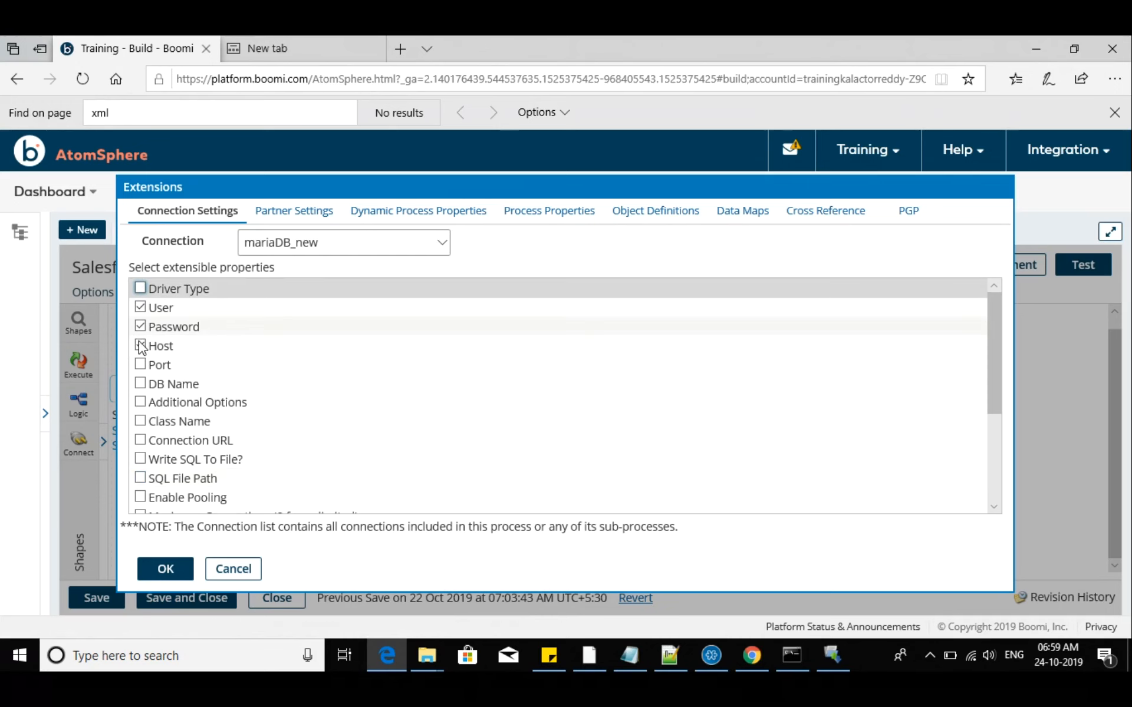
pyautogui.click(139, 364)
pyautogui.click(141, 383)
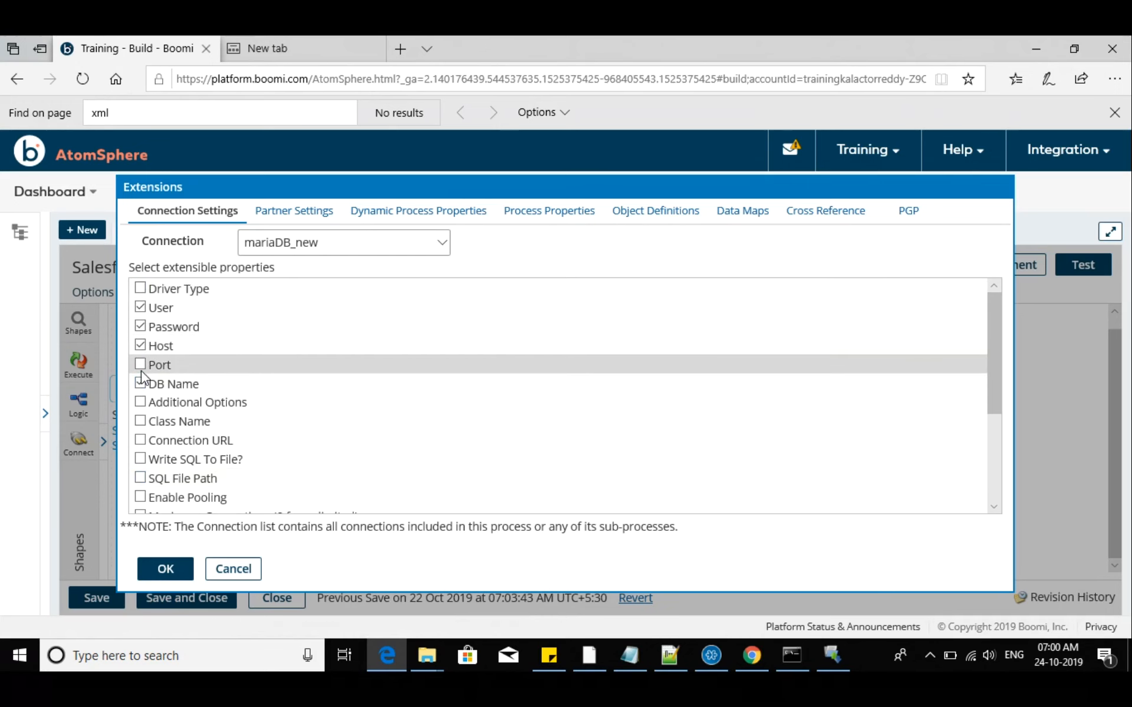
pyautogui.click(139, 440)
pyautogui.click(139, 422)
pyautogui.click(139, 423)
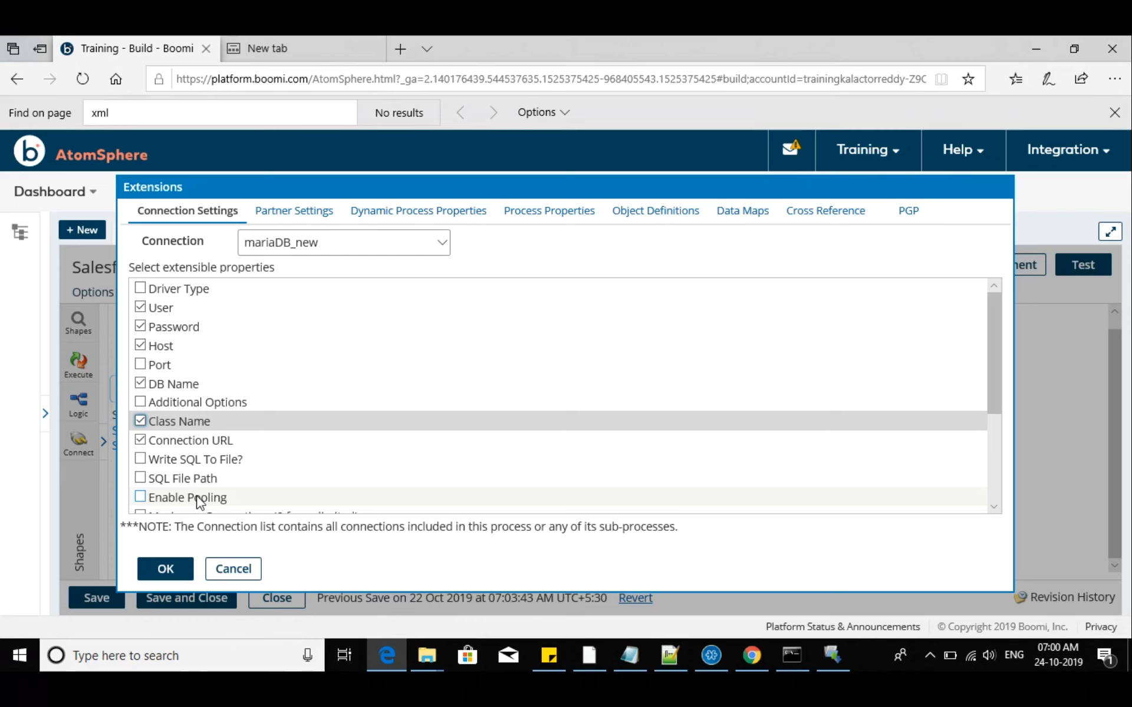
# Mark Port as an additional extensible property of the mariaDB_new connection and review its remaining pooling properties
pyautogui.click(144, 365)
pyautogui.scroll(-3, 179, 450)
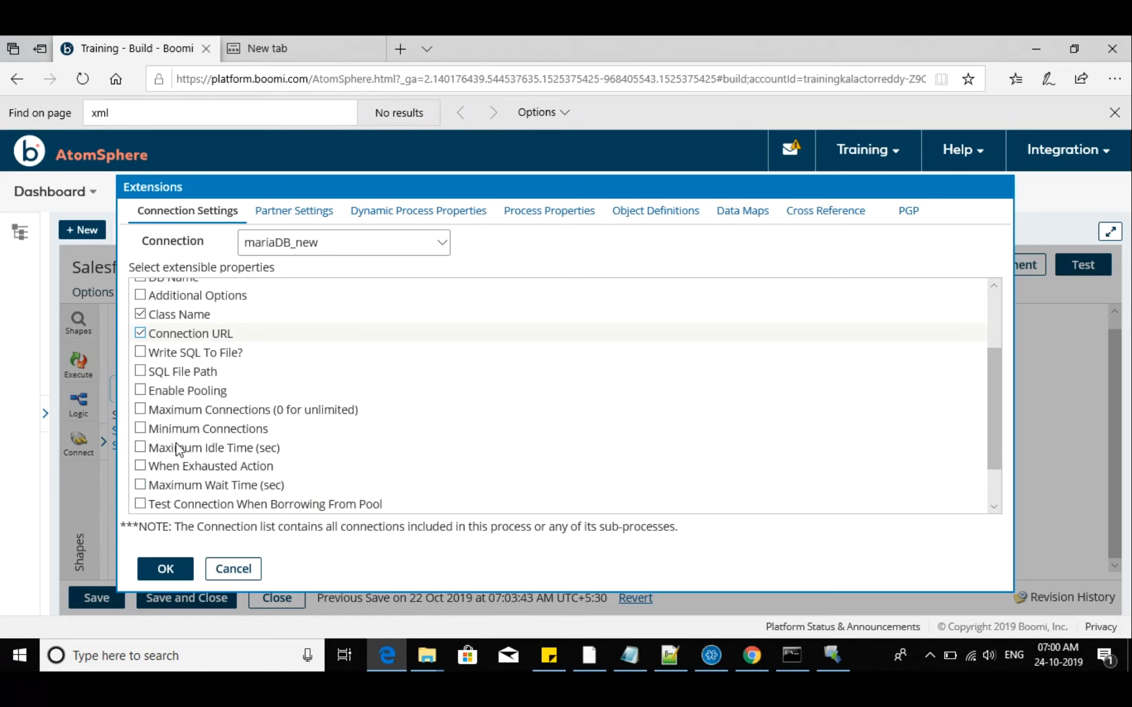
pyautogui.scroll(-2, 182, 468)
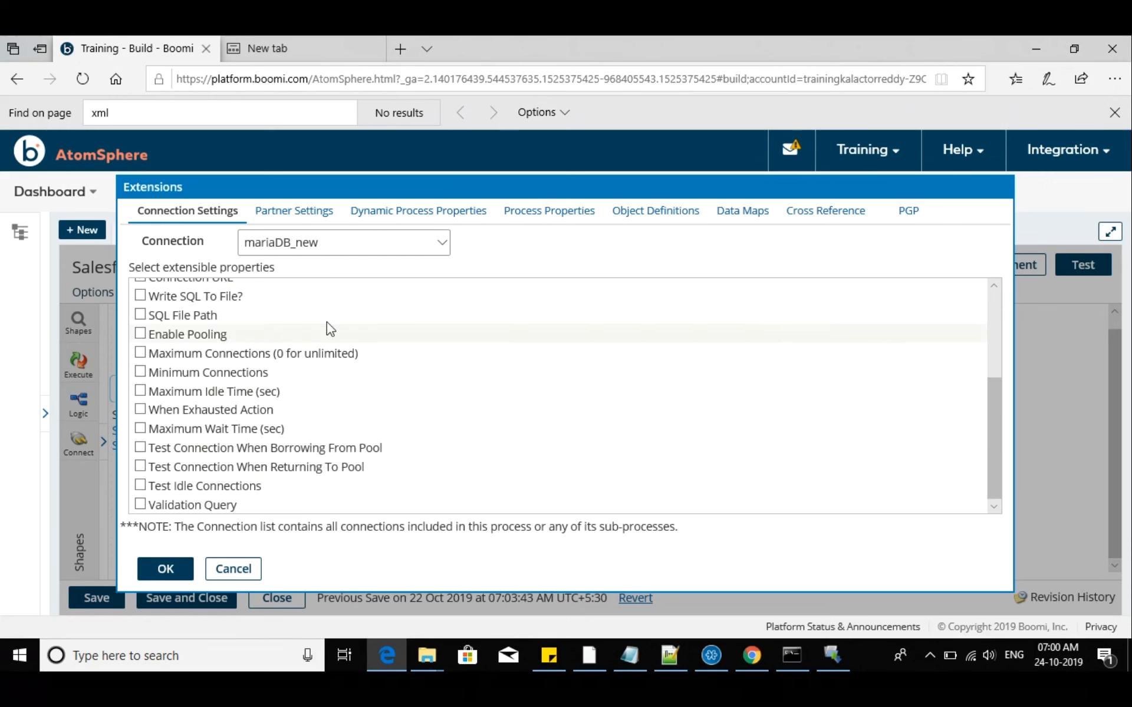
# For the Salesforce Connection, mark URL, User, Password and Maximum Concurrent Connections as extensible properties
pyautogui.click(387, 247)
pyautogui.click(303, 258)
pyautogui.click(140, 290)
pyautogui.click(140, 307)
pyautogui.click(140, 325)
pyautogui.click(140, 346)
# Make the Queue Component ID of the SF_QUEUE Atom Queue Connection extensible
pyautogui.click(339, 246)
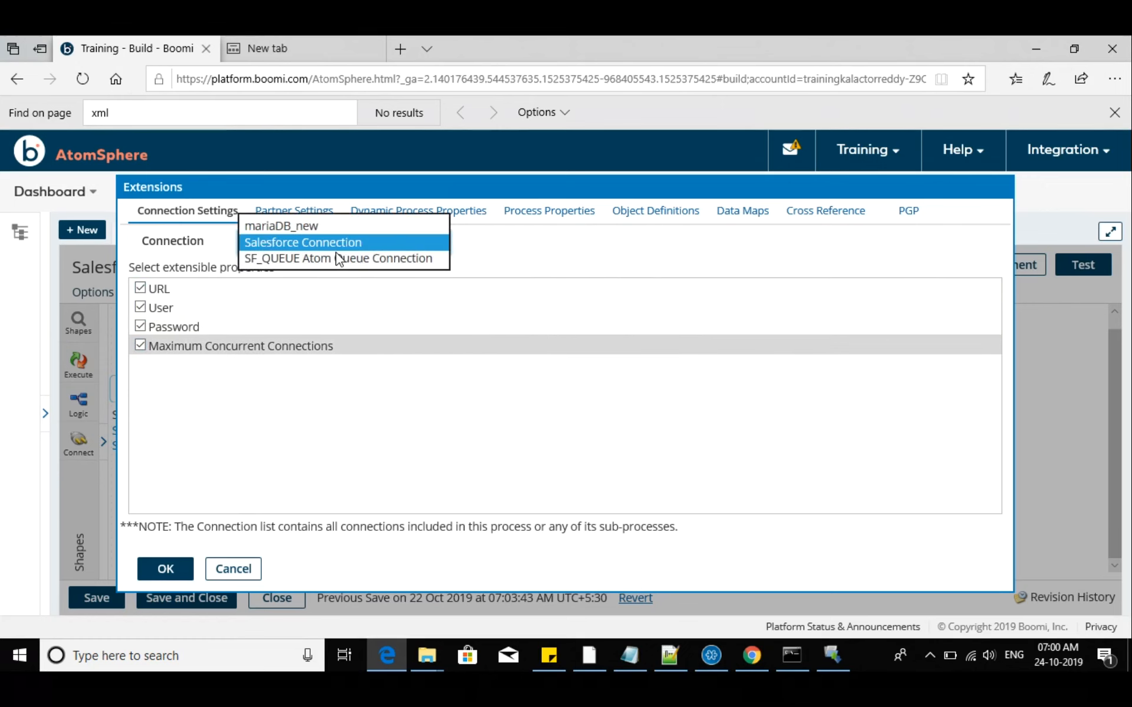
pyautogui.click(312, 256)
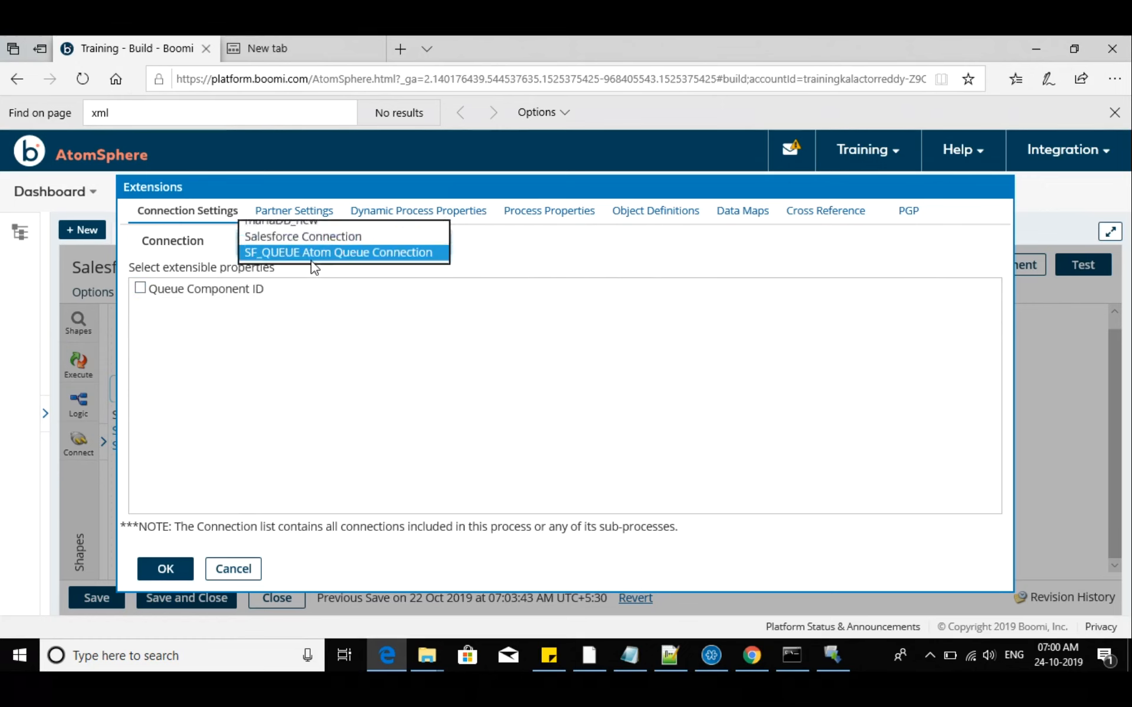
pyautogui.click(140, 289)
# Examine the extension options for partners, dynamic process properties, process properties, object definitions, data maps, cross references and PGP certificates
pyautogui.click(295, 216)
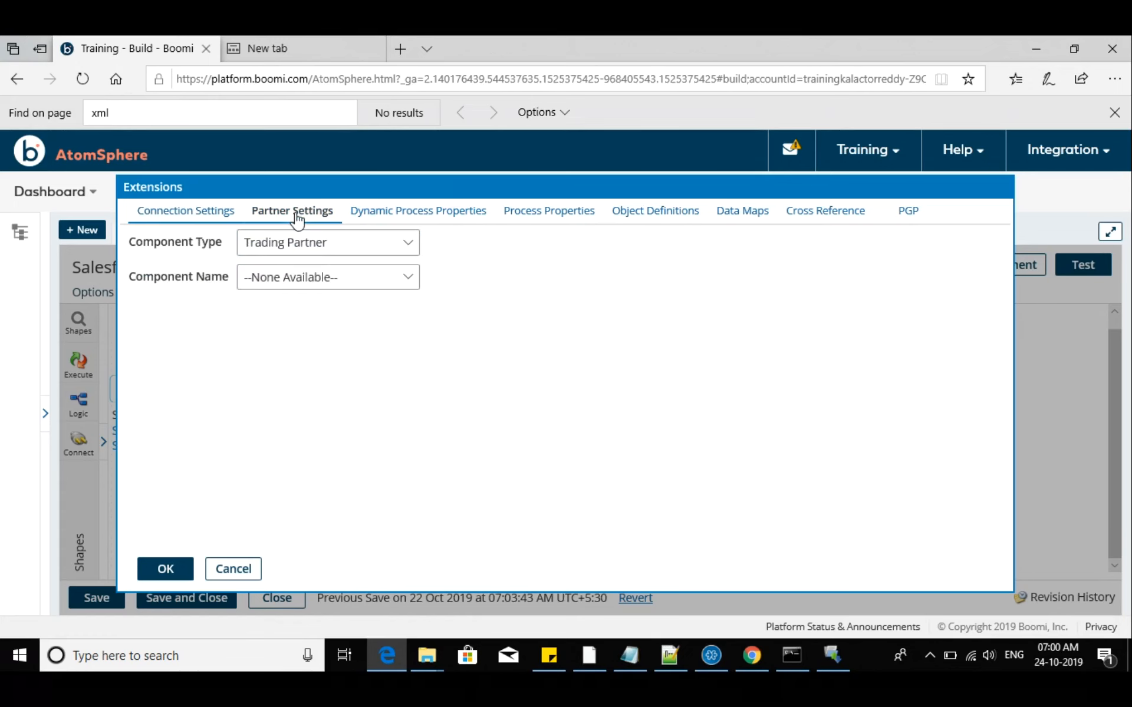
pyautogui.click(432, 216)
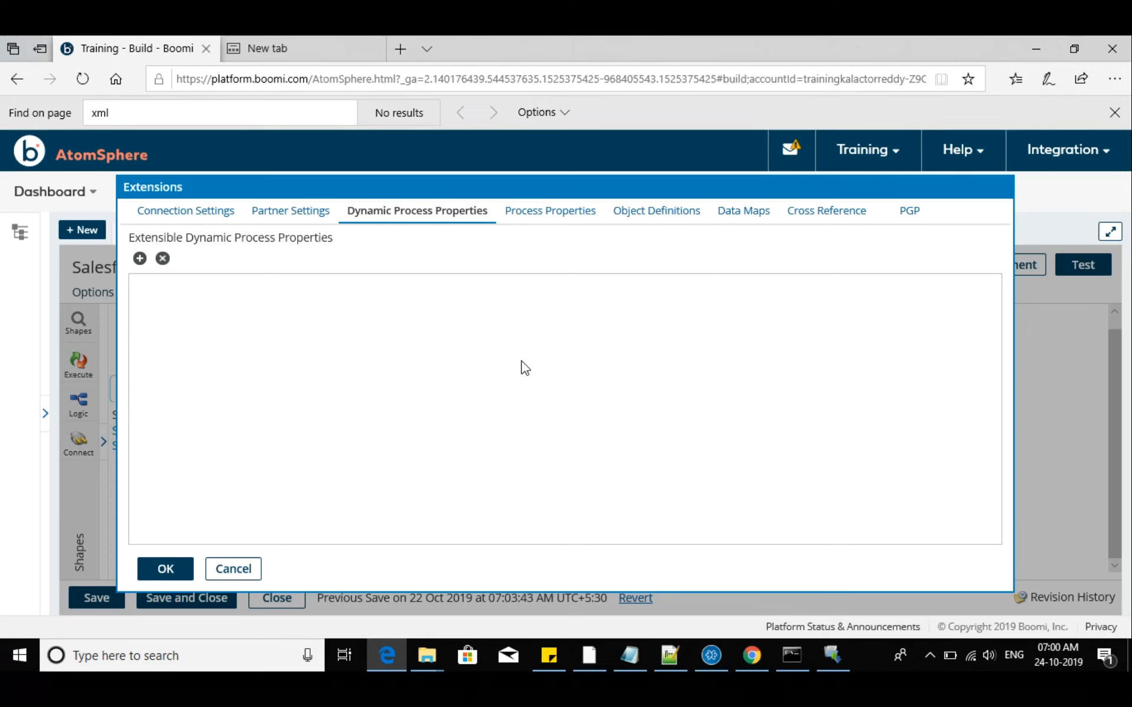
pyautogui.click(551, 220)
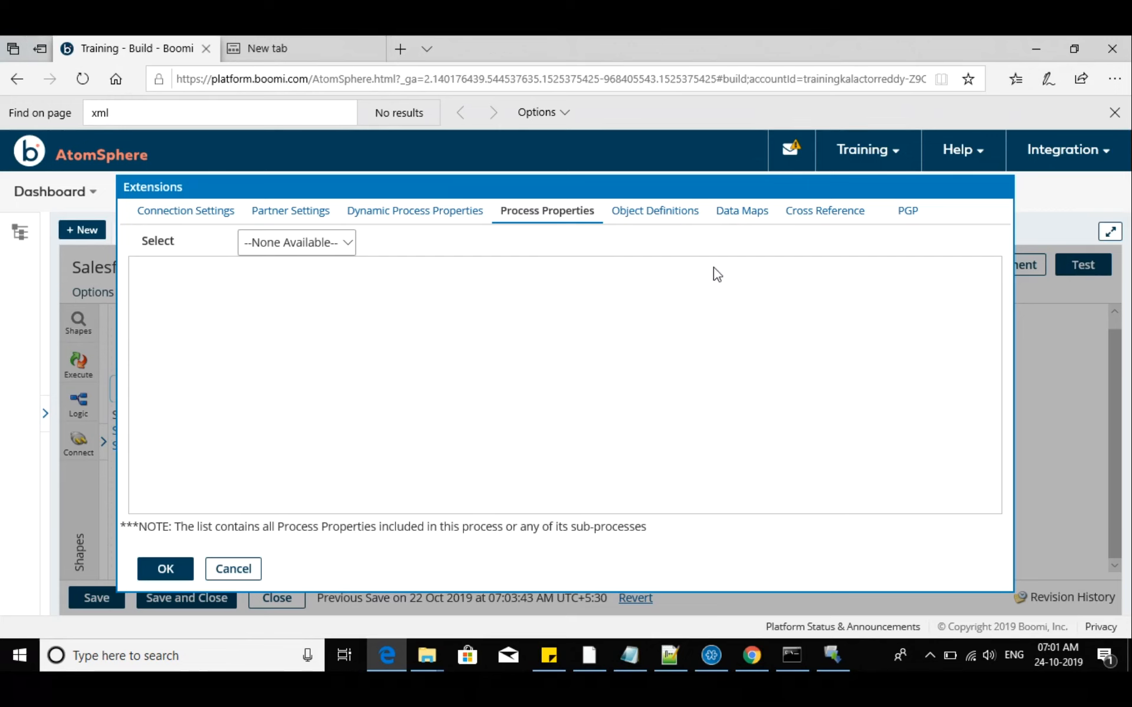
pyautogui.click(695, 215)
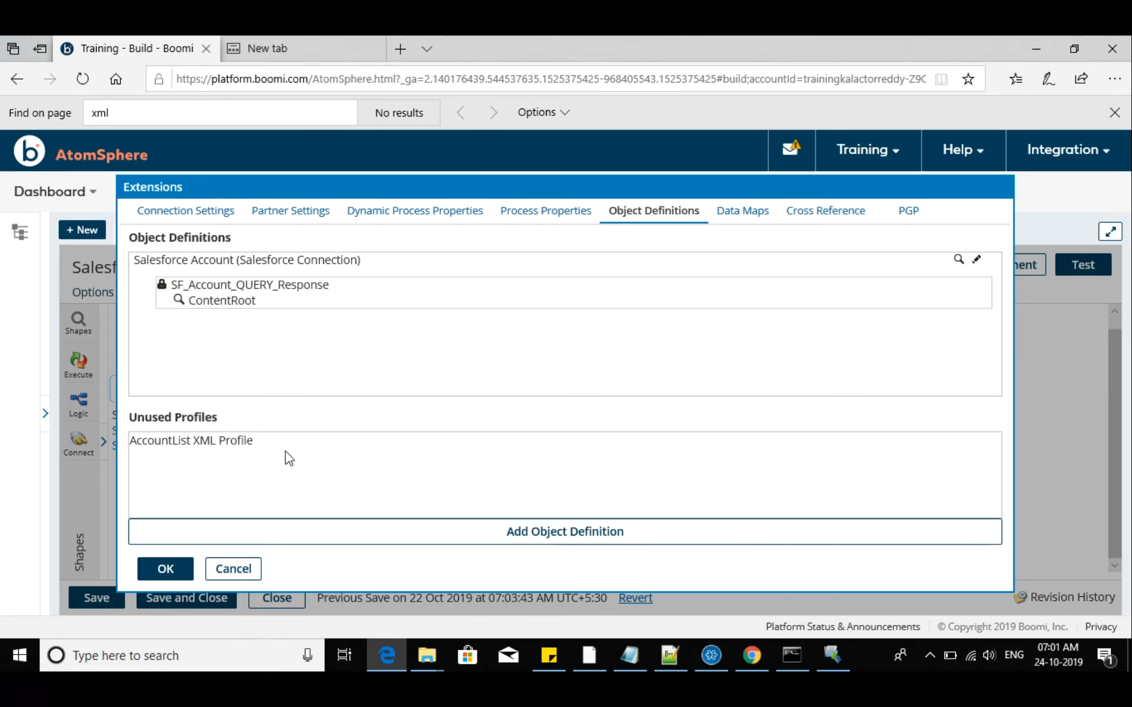
pyautogui.click(754, 213)
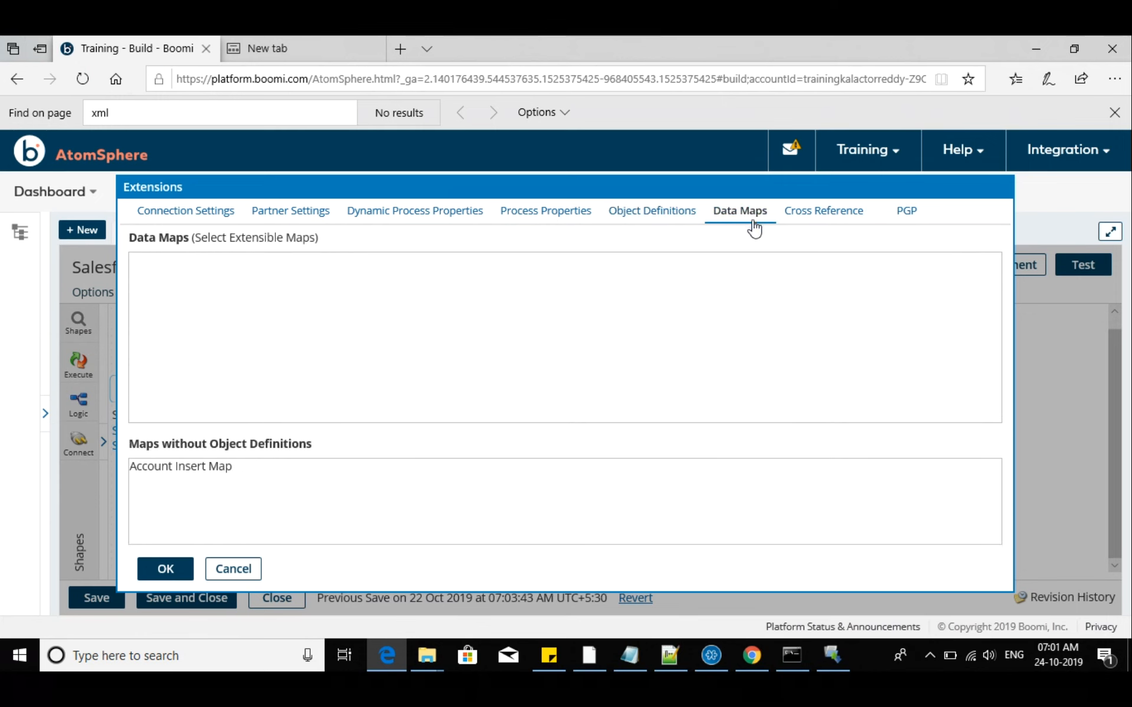
pyautogui.click(661, 222)
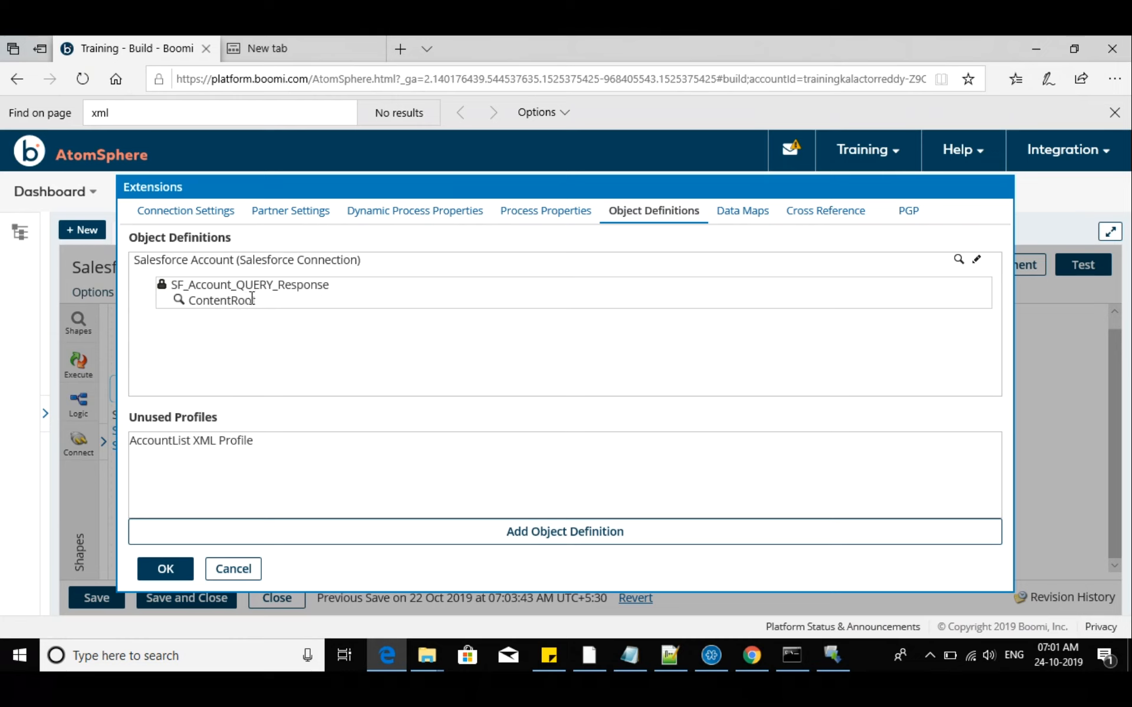
pyautogui.doubleClick(182, 446)
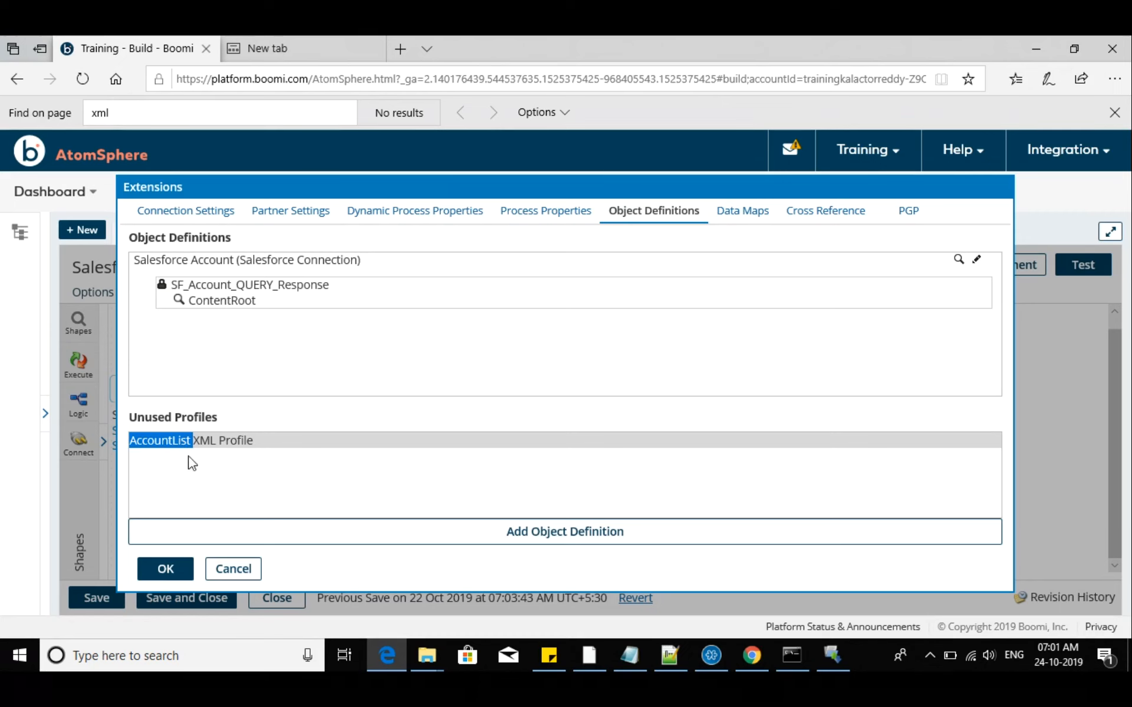
pyautogui.click(735, 220)
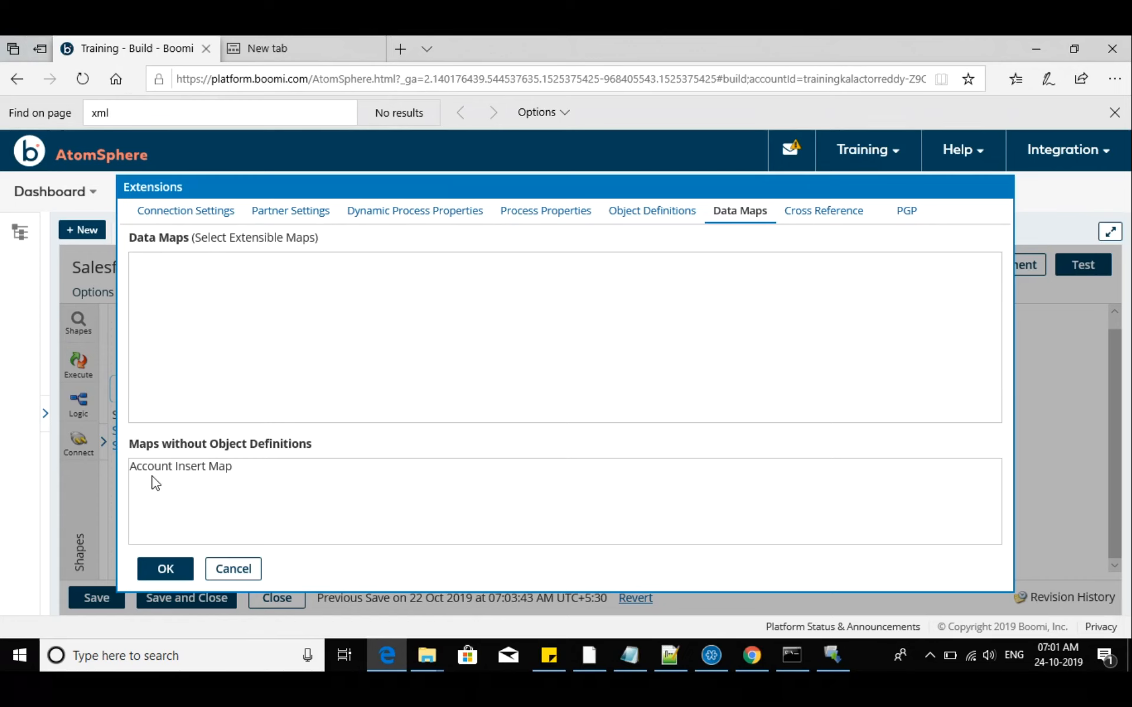
pyautogui.click(828, 212)
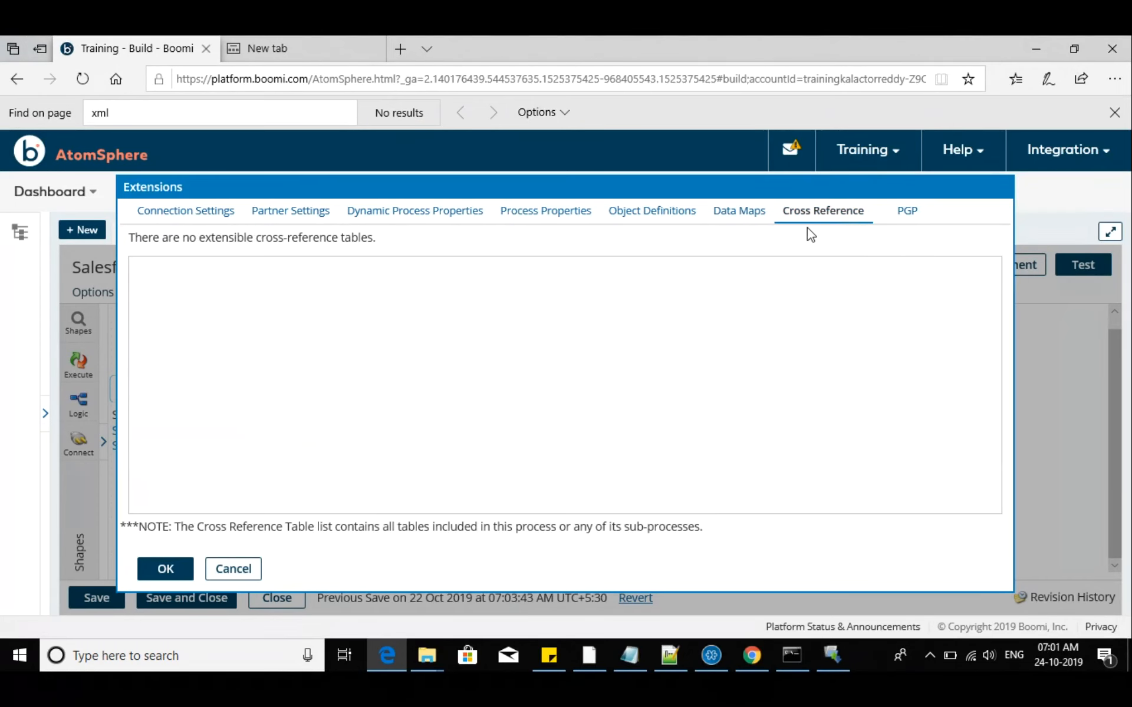
pyautogui.click(923, 218)
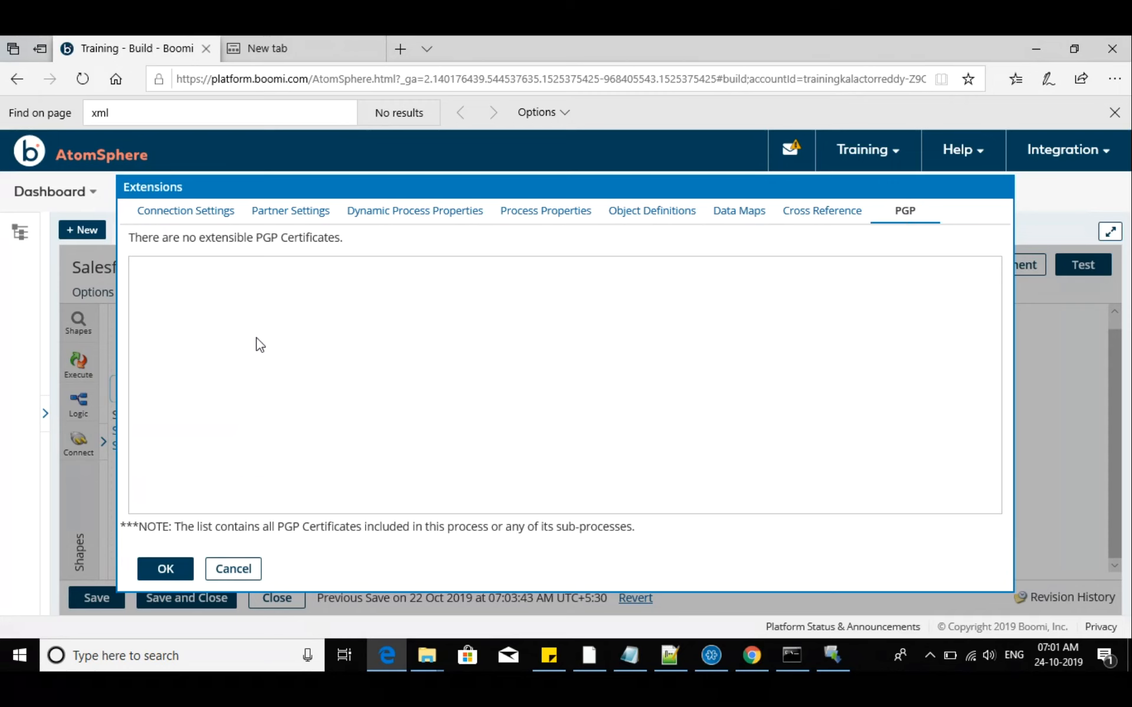
# Inspect the Account Insert Map among the extensible data maps, and view the user-defined object definition form, cancelling it without creating anything
pyautogui.click(738, 217)
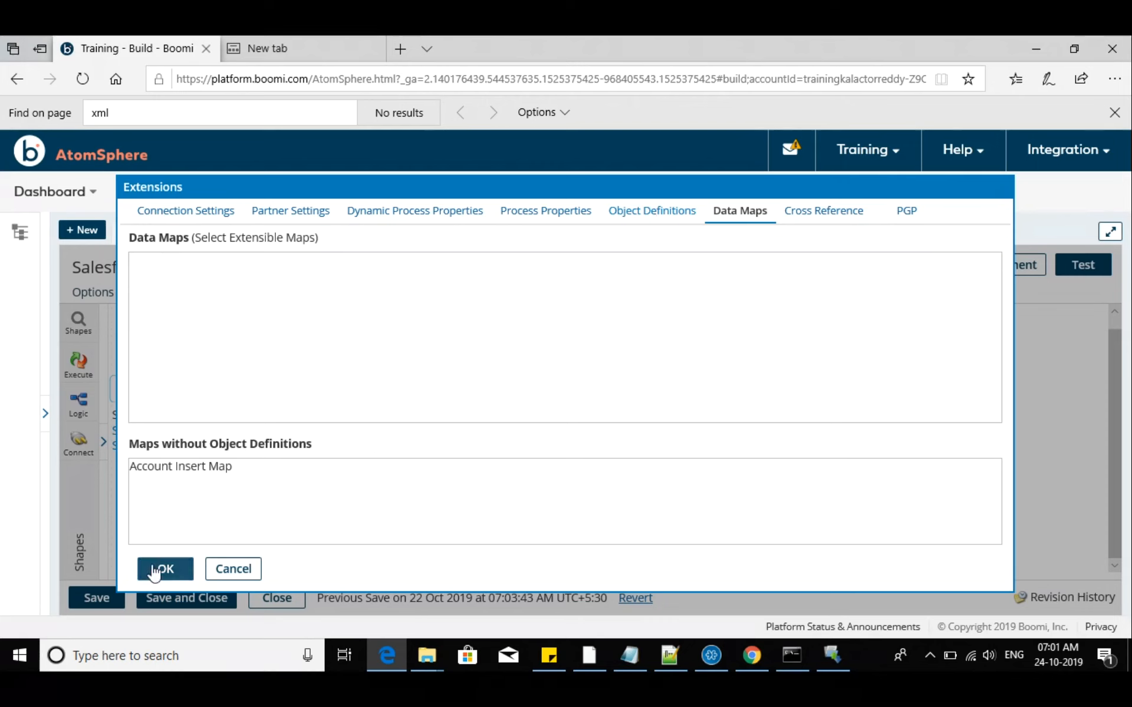
pyautogui.click(213, 464)
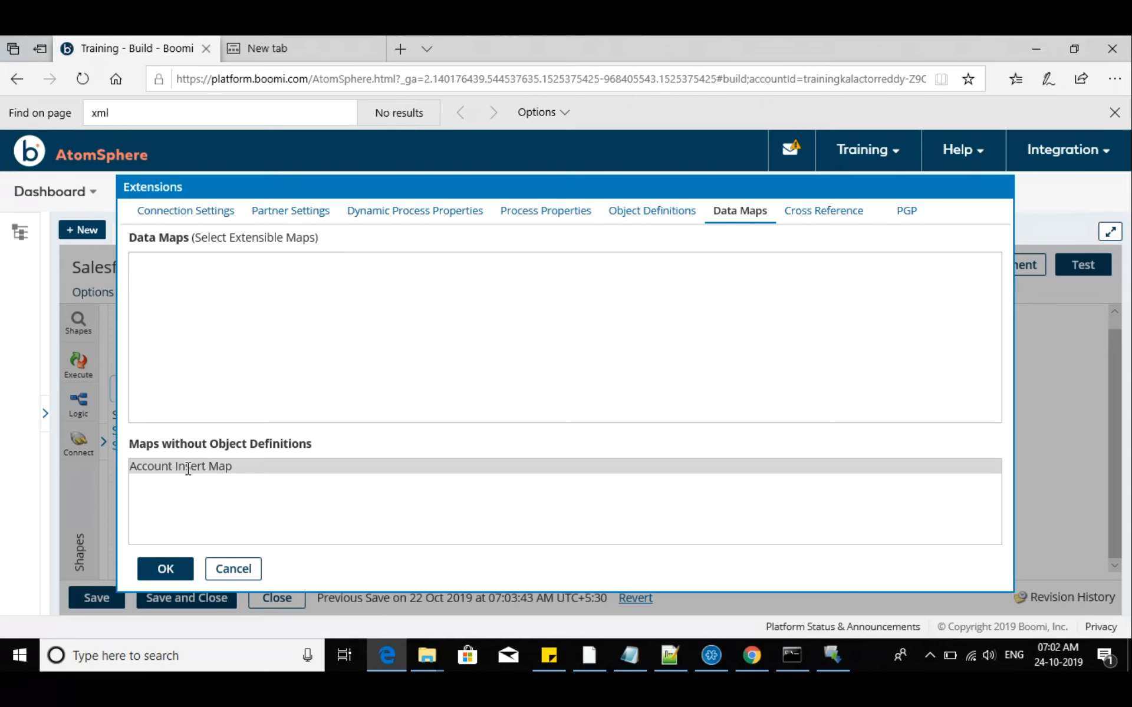
pyautogui.rightClick(188, 469)
pyautogui.click(175, 471)
pyautogui.doubleClick(175, 470)
pyautogui.click(657, 215)
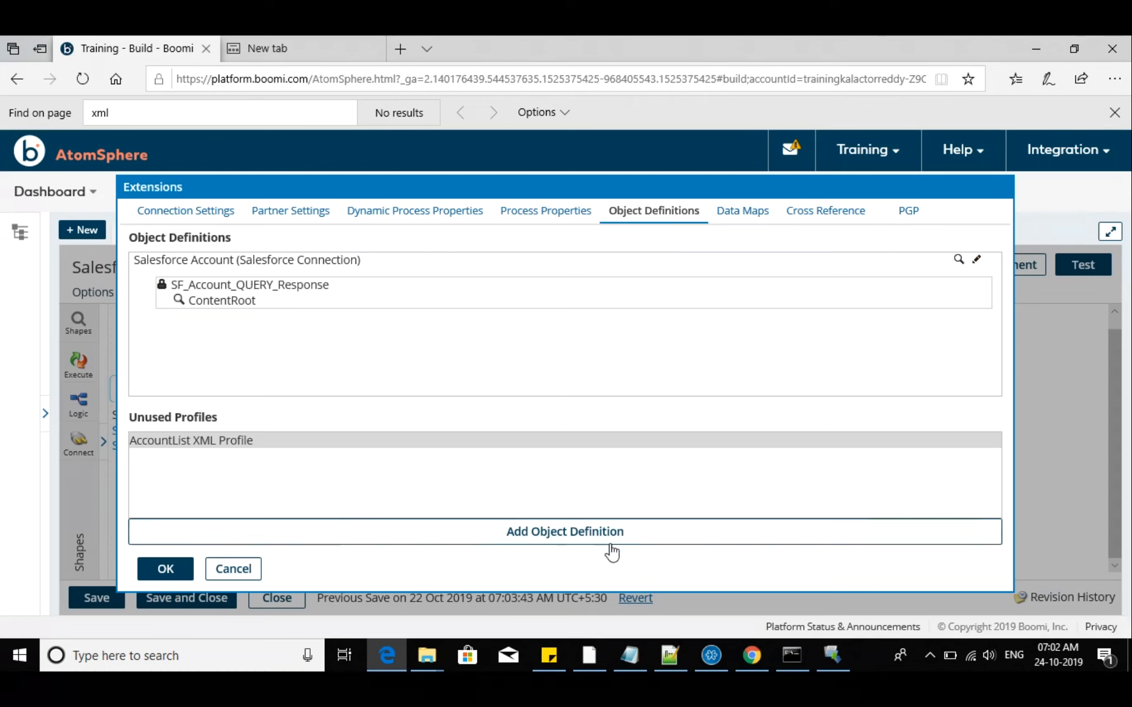
pyautogui.click(575, 544)
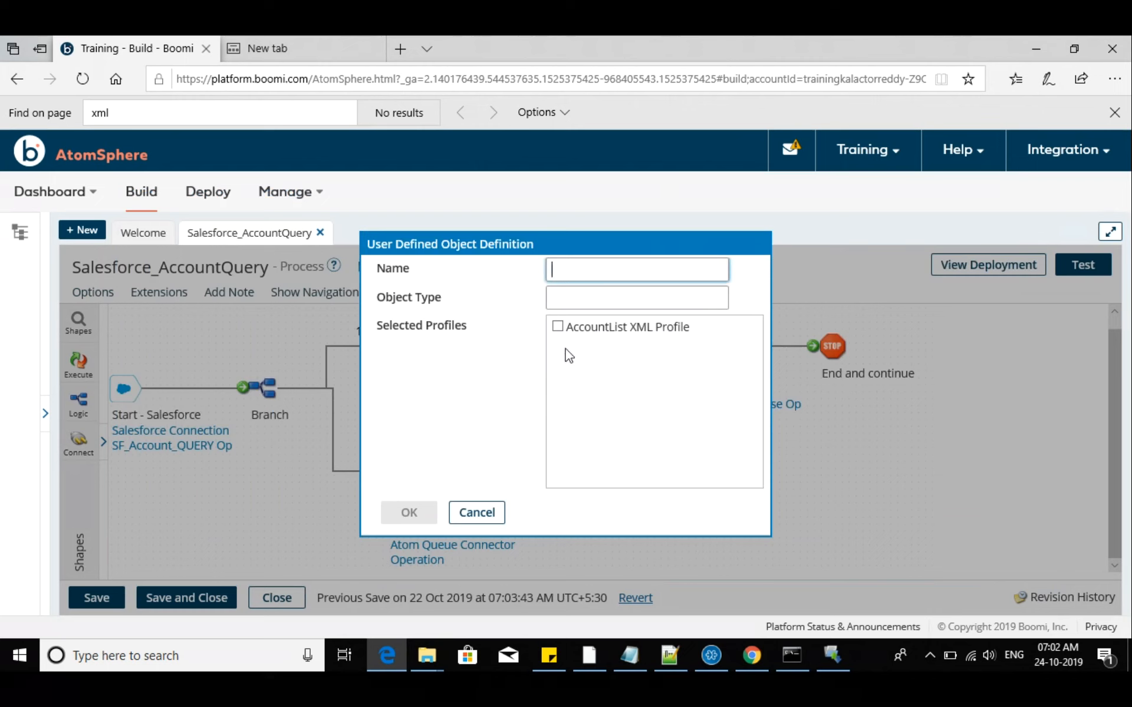
pyautogui.click(476, 513)
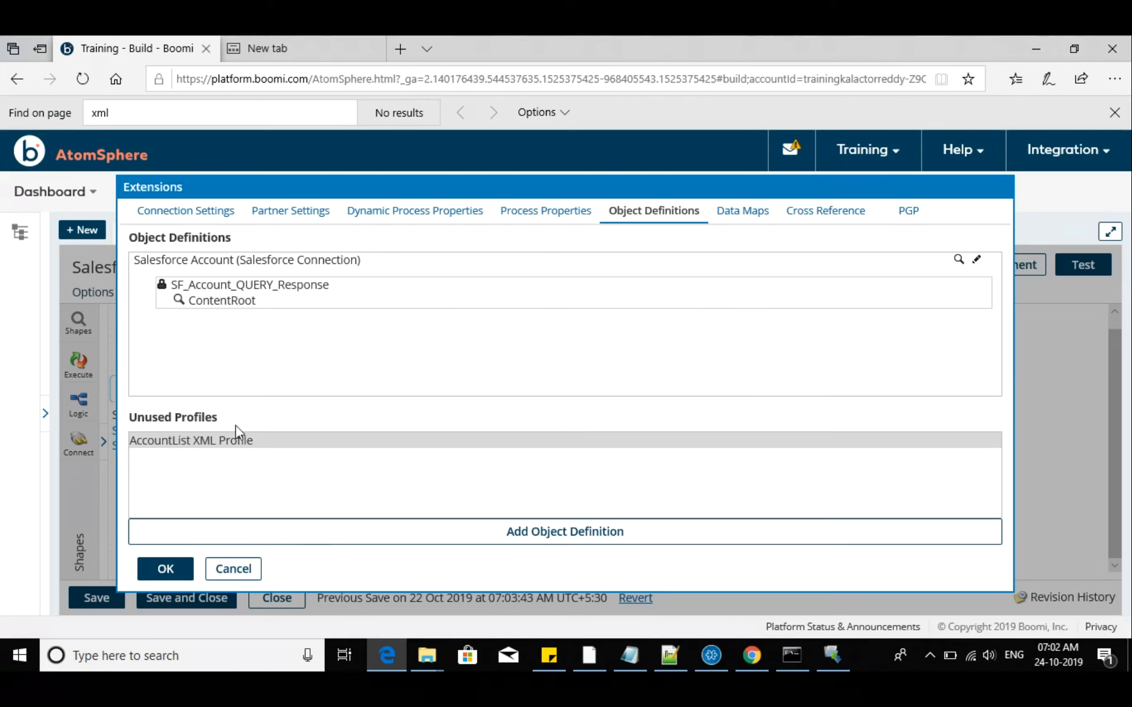
# Return to the connection settings, accept the extensions, and start a test of the process, saving its changes
pyautogui.click(185, 211)
pyautogui.click(282, 213)
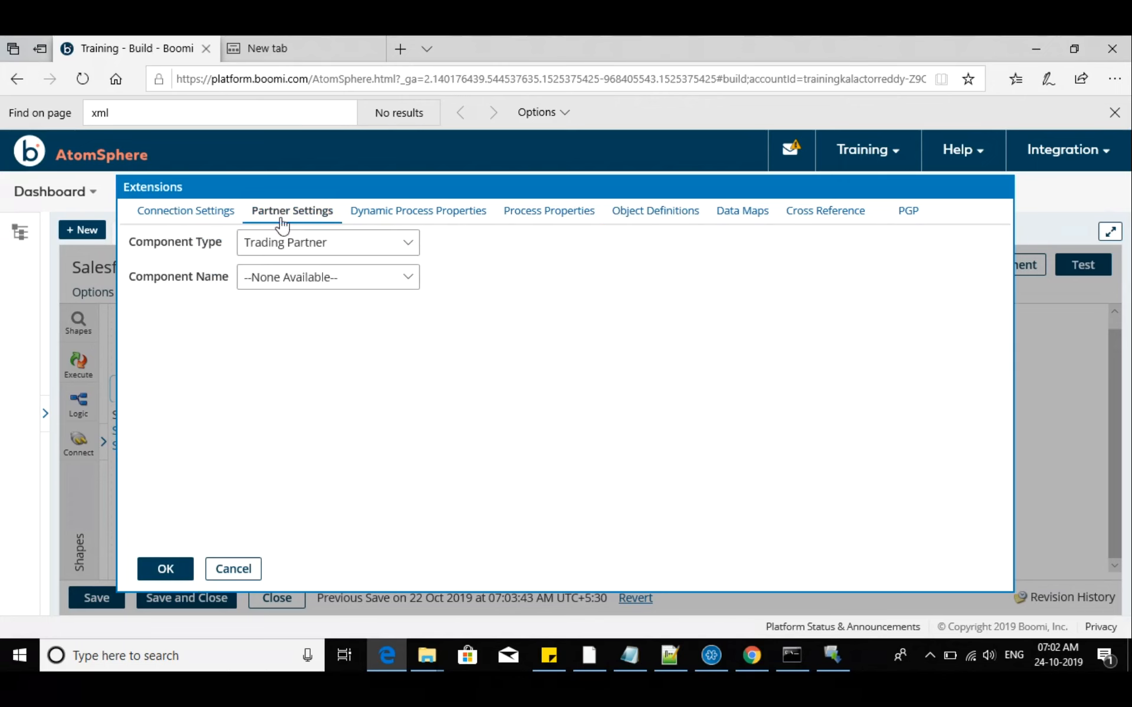
pyautogui.click(197, 214)
pyautogui.click(177, 570)
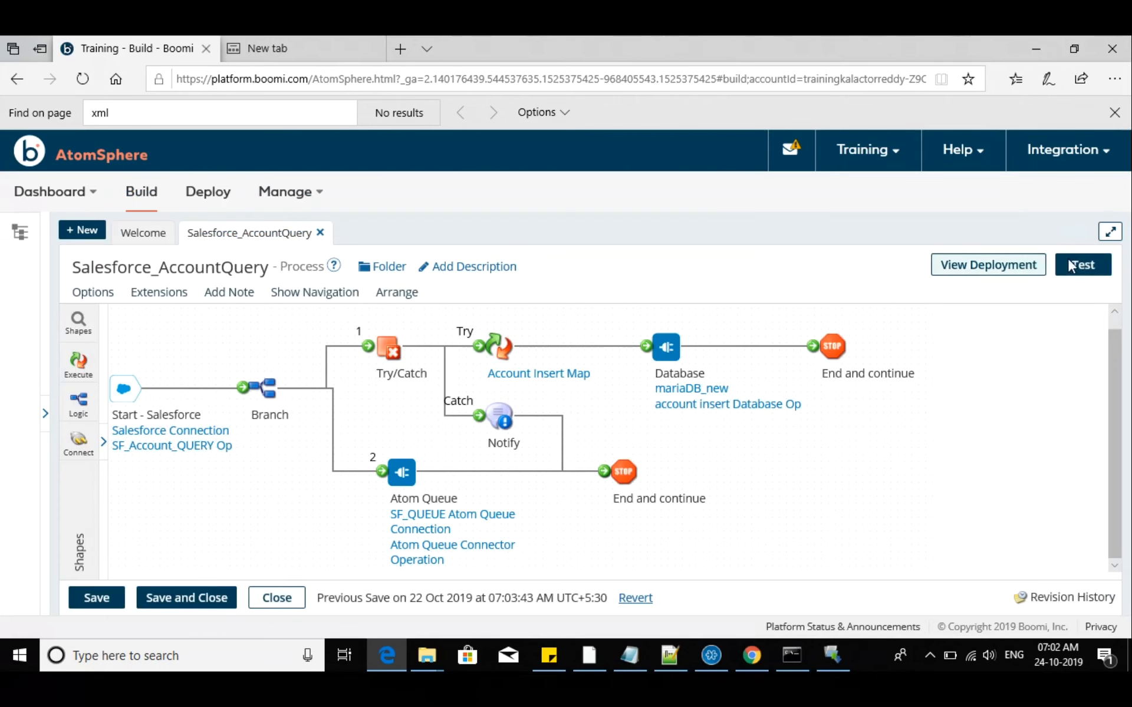
pyautogui.click(1092, 269)
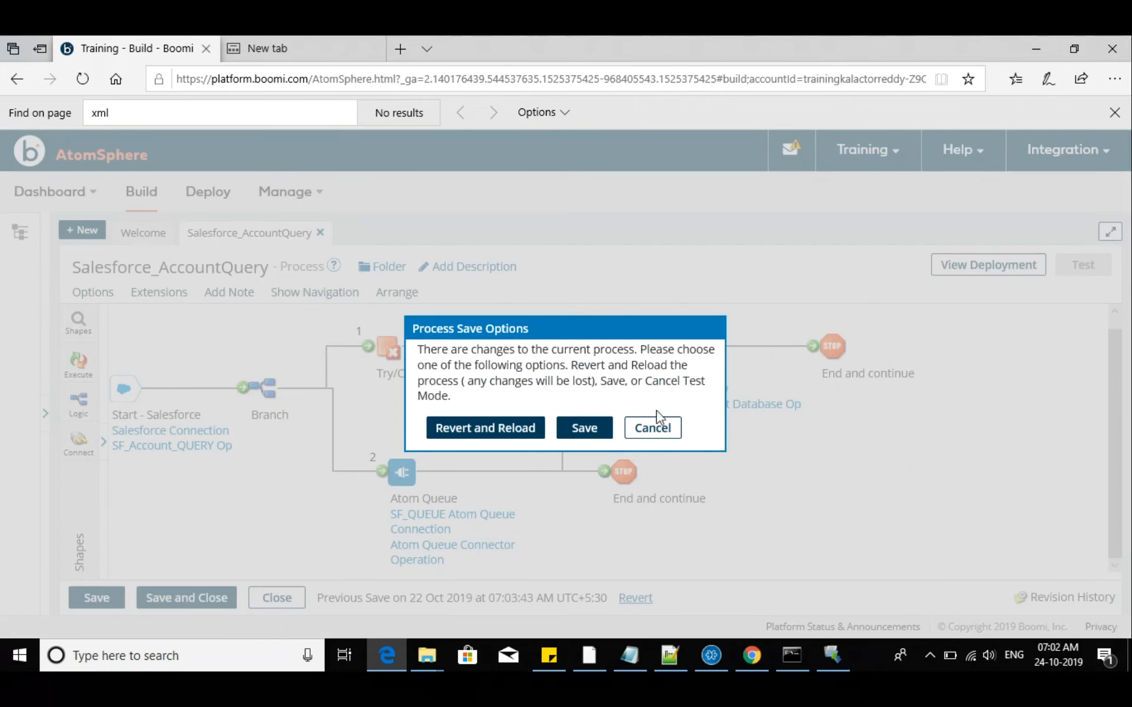
pyautogui.click(577, 429)
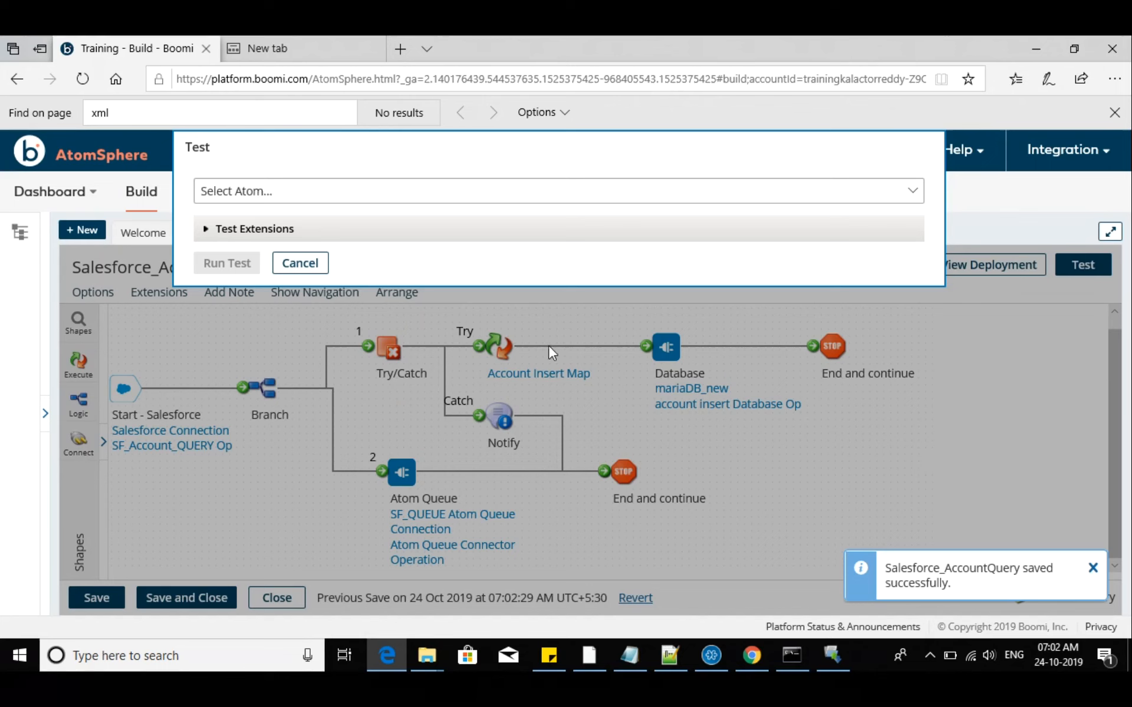
# Examine the test extension fields of mariaDB_new, Salesforce Connection and SF_QUEUE Atom Queue Connection for the Dev atom, then cancel the test
pyautogui.click(290, 190)
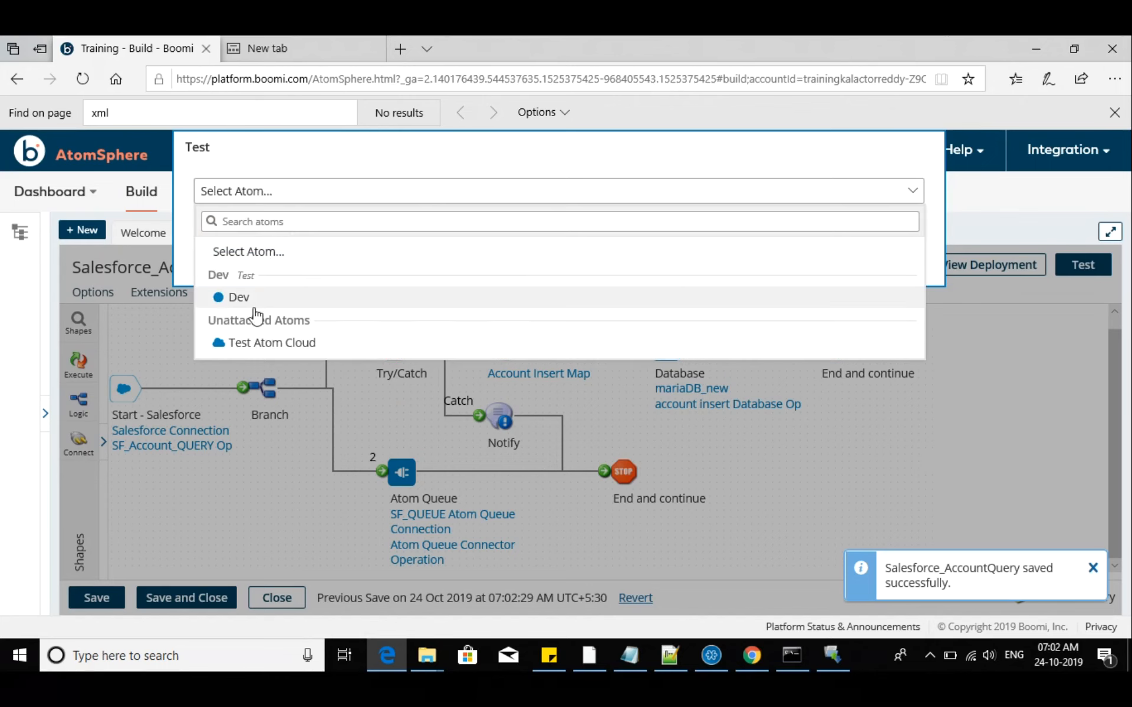
pyautogui.click(252, 297)
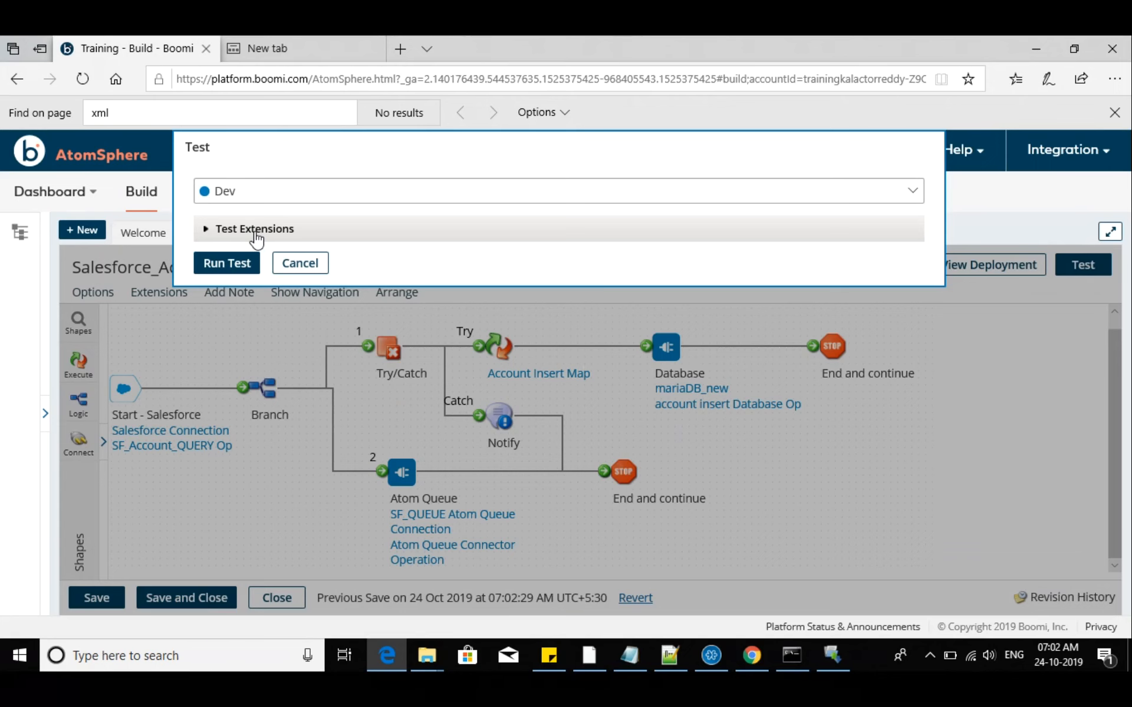
pyautogui.click(256, 235)
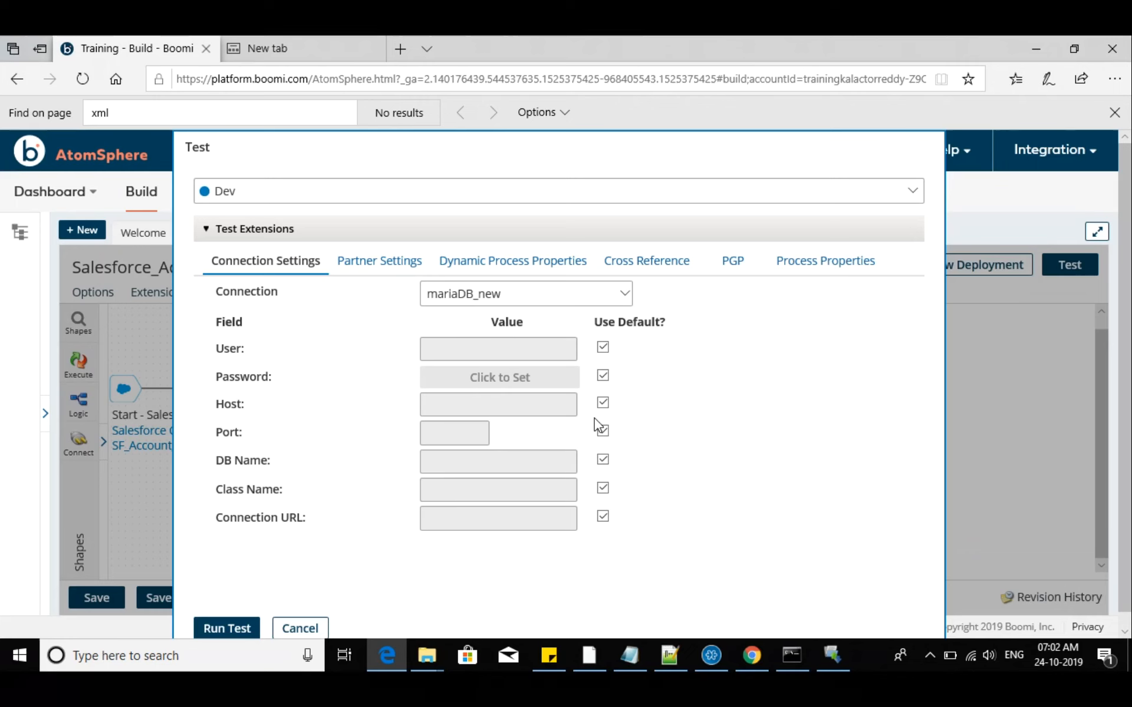
pyautogui.click(602, 347)
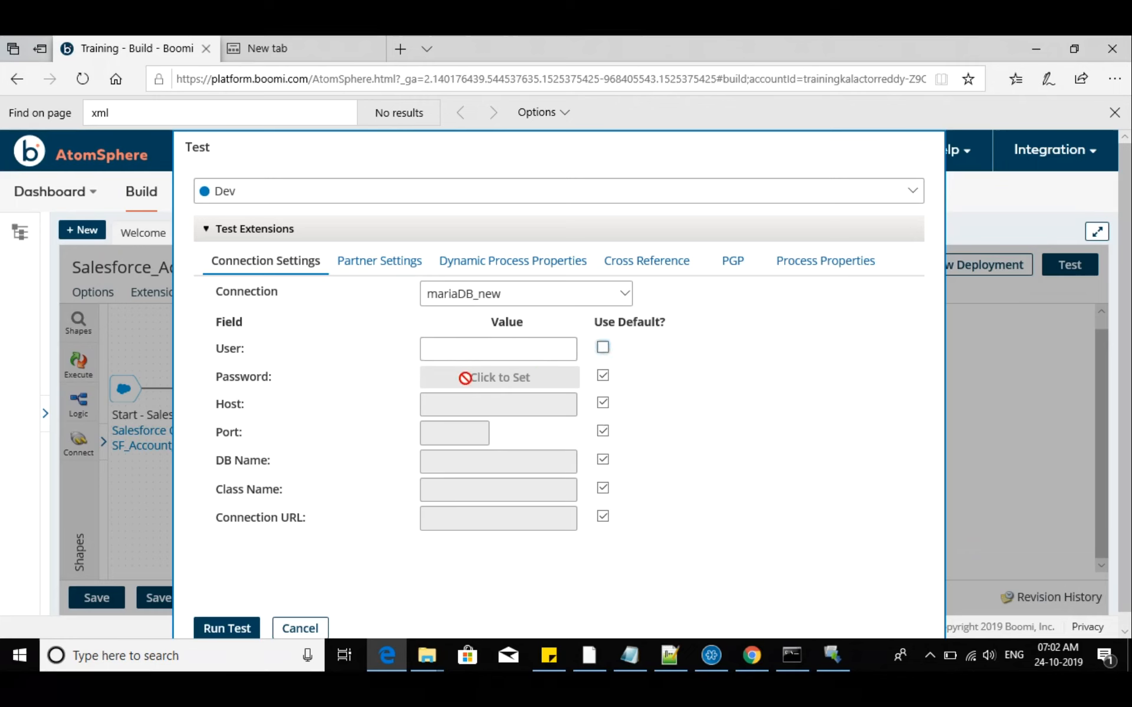
pyautogui.click(445, 350)
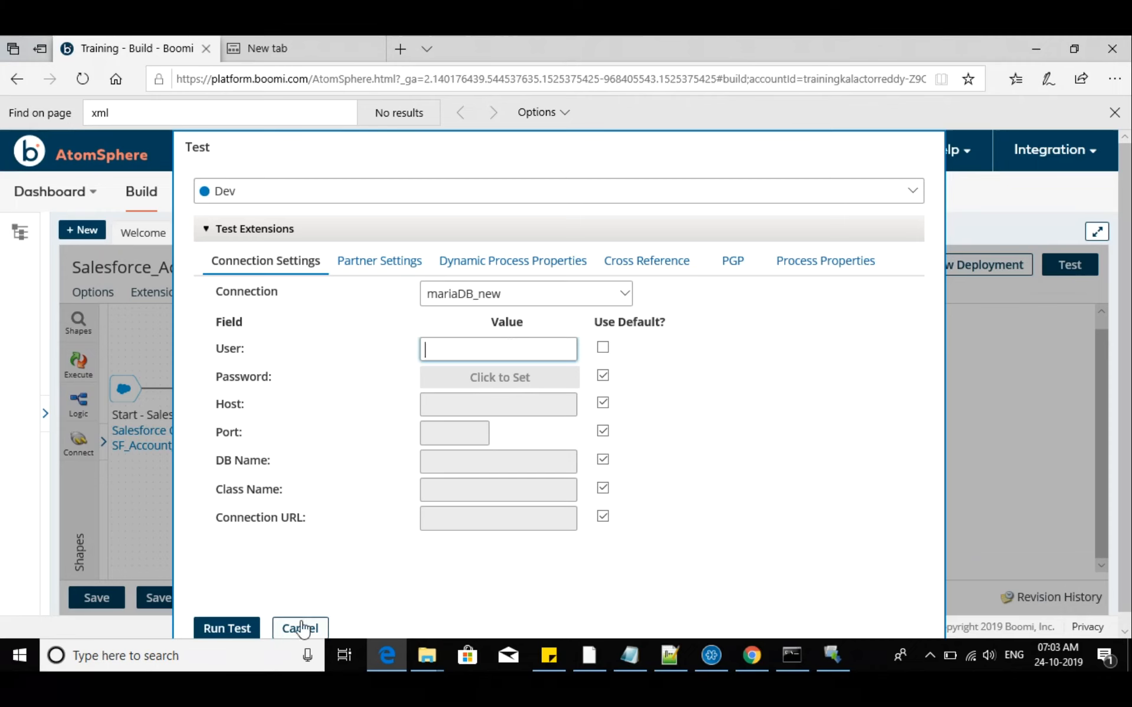
pyautogui.click(624, 291)
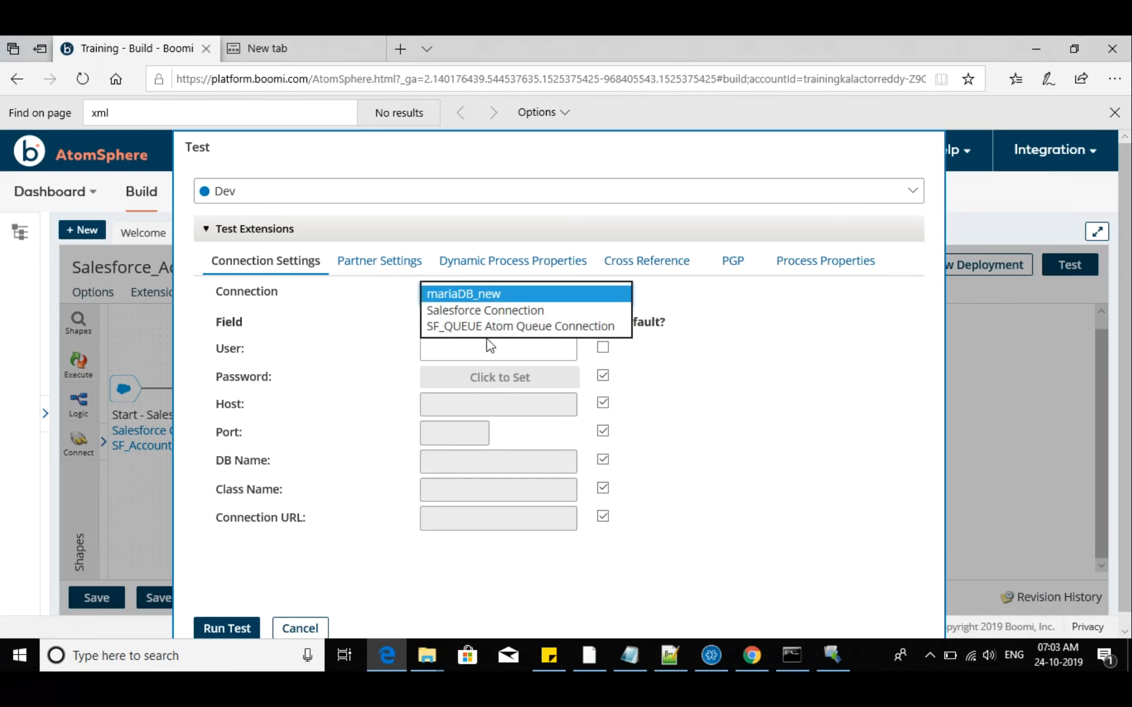
pyautogui.click(502, 310)
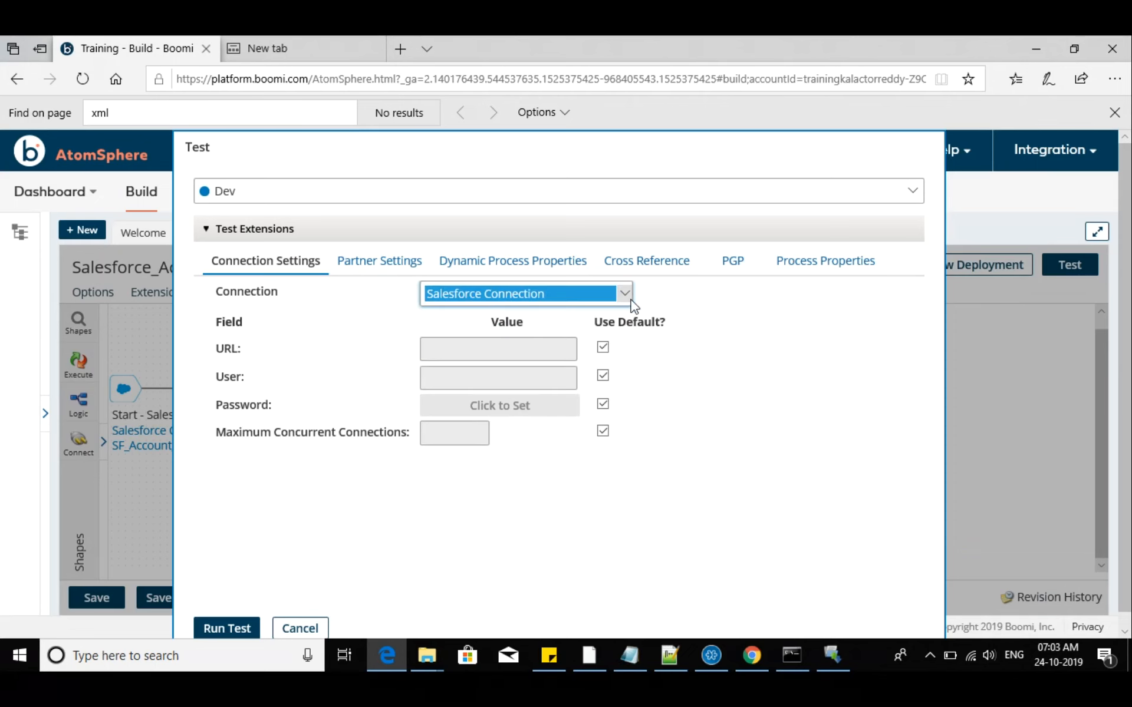
pyautogui.click(624, 293)
pyautogui.click(570, 310)
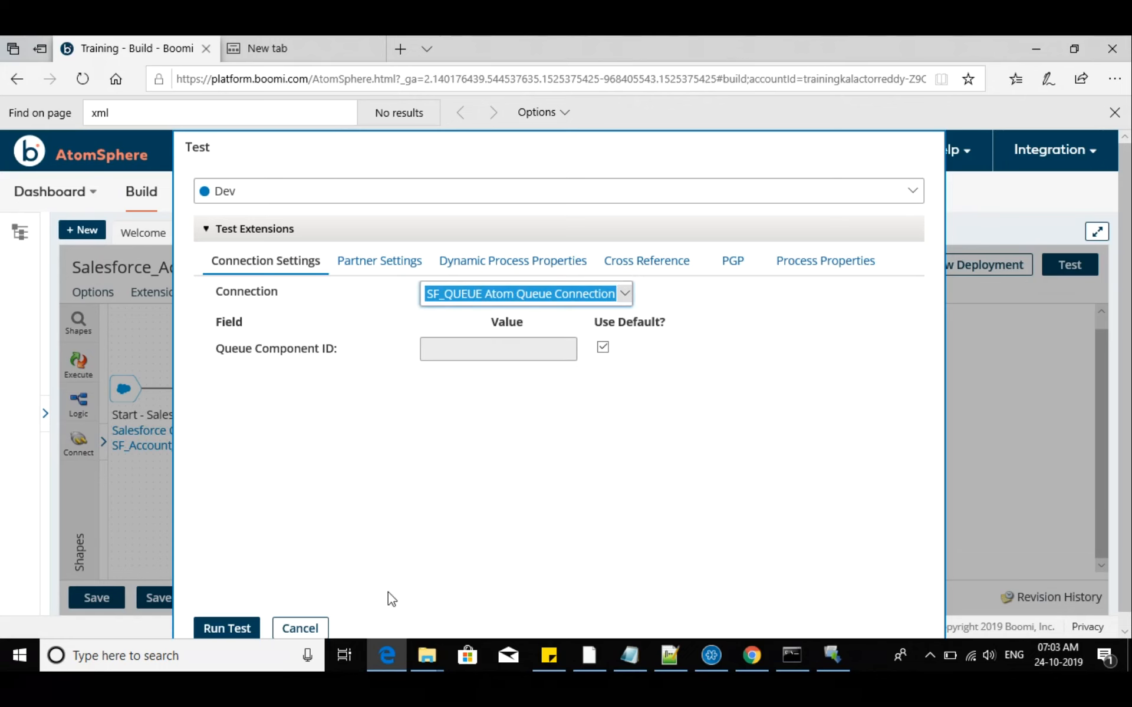
pyautogui.click(299, 628)
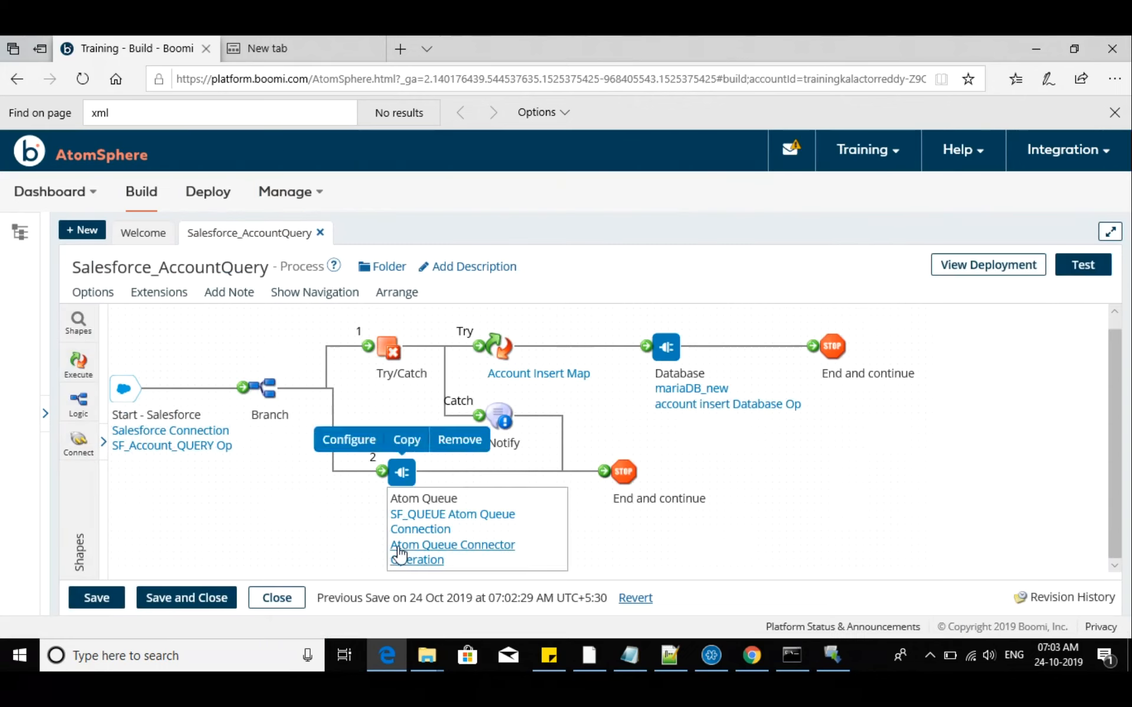
# Inspect the SF_Account_QUERY Op operation and the Salesforce Connection settings of the start shape, closing both without changes
pyautogui.click(203, 446)
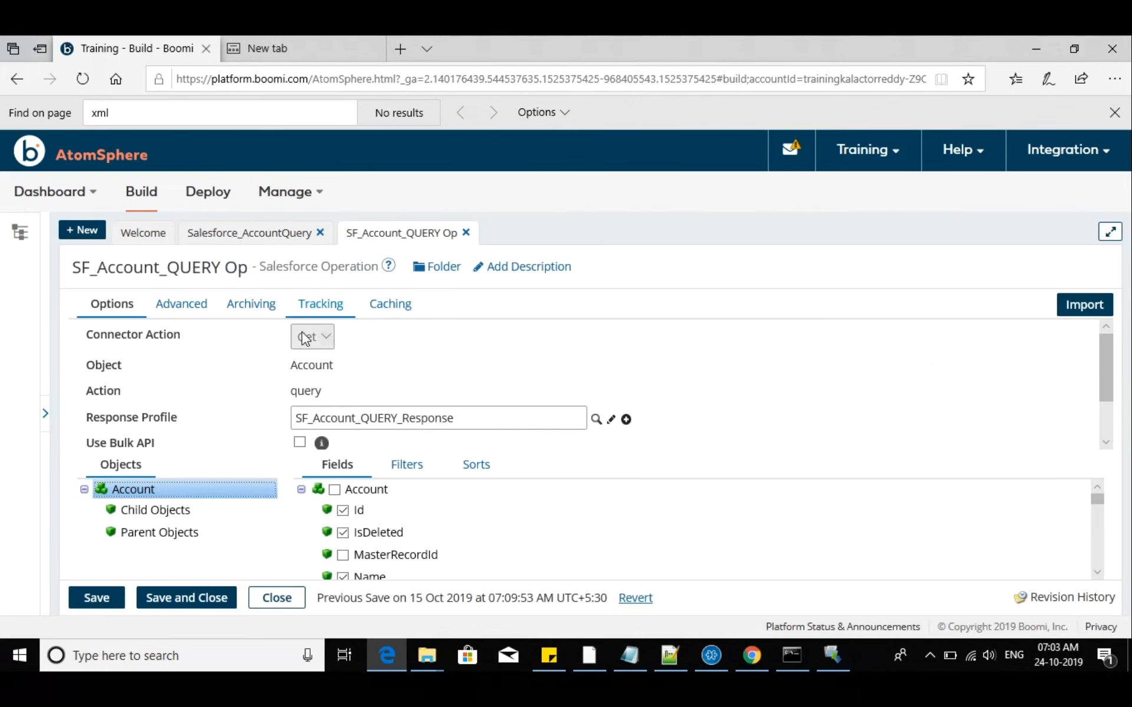
pyautogui.click(276, 597)
pyautogui.click(222, 441)
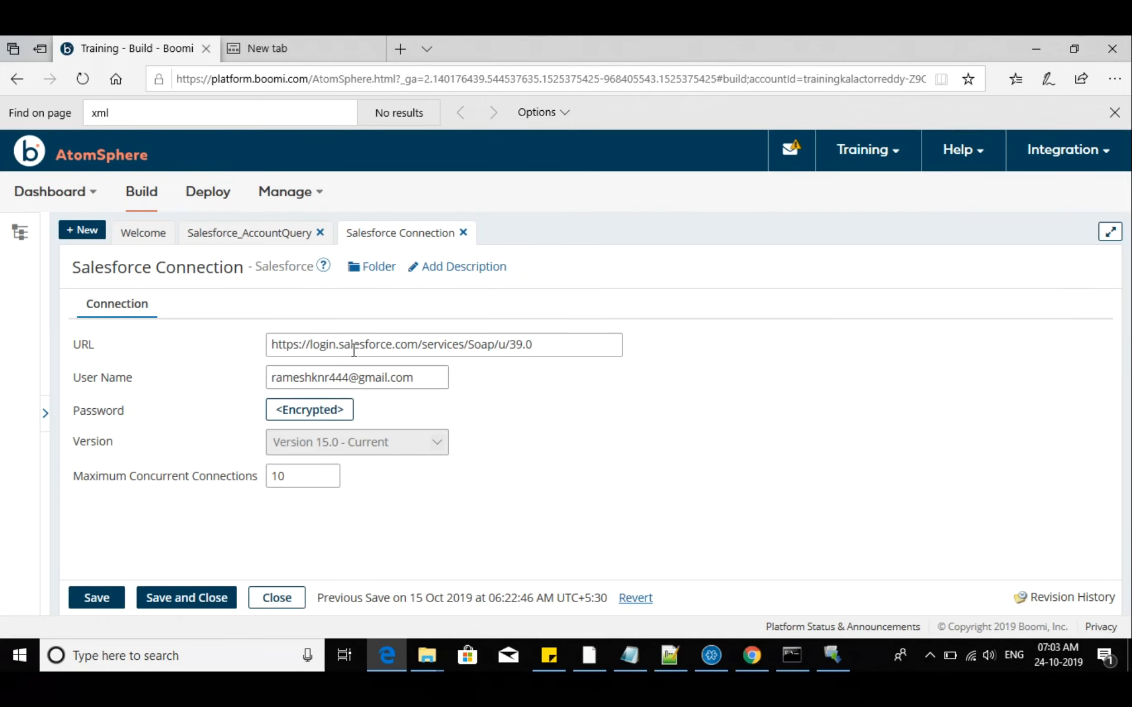
pyautogui.click(274, 600)
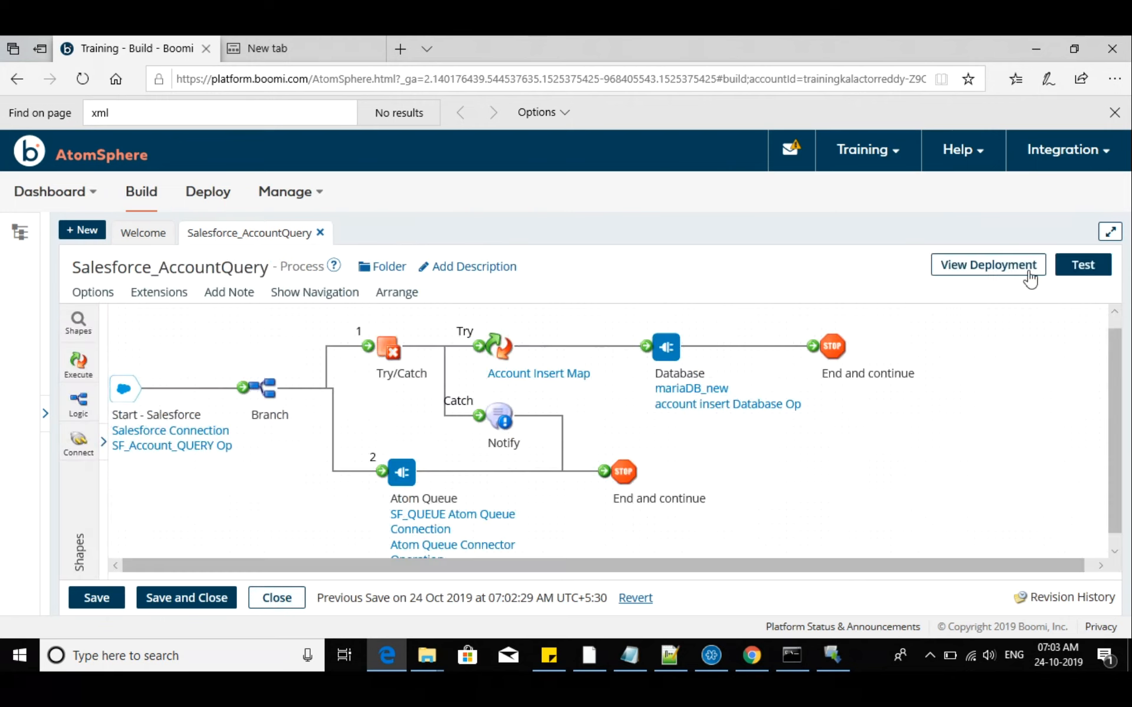
# Examine the test extension fields of the mariaDB_new connection for a test on the Dev atom, and cancel the test
pyautogui.click(1081, 264)
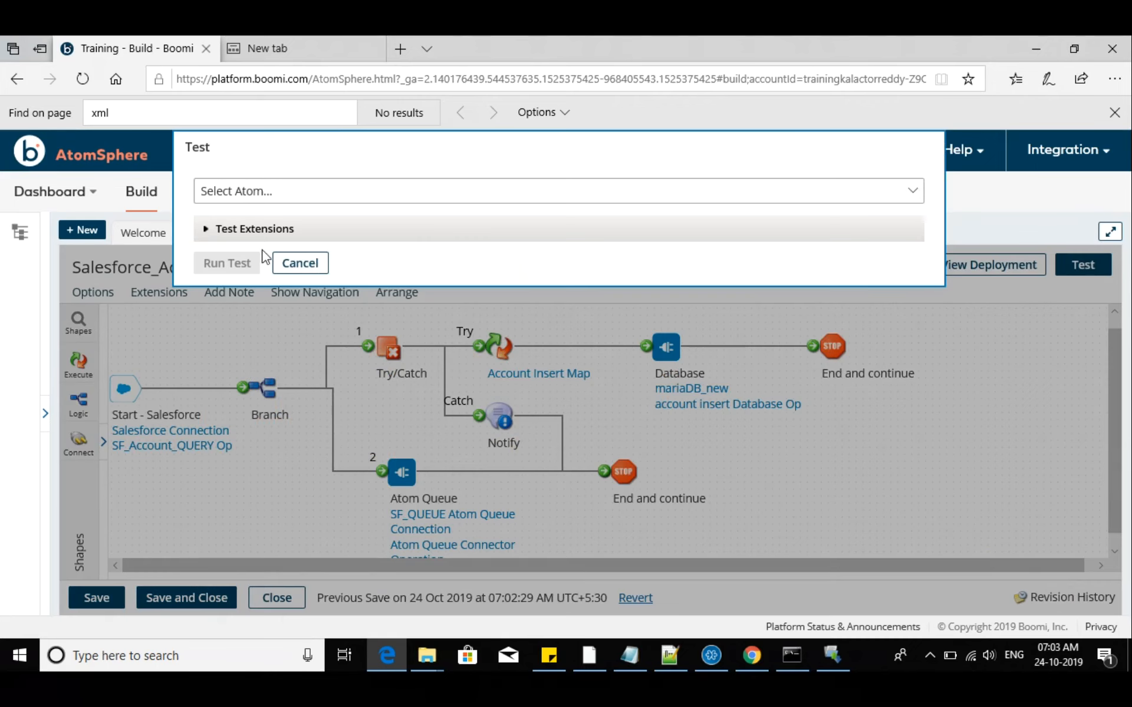
pyautogui.click(250, 200)
pyautogui.click(247, 270)
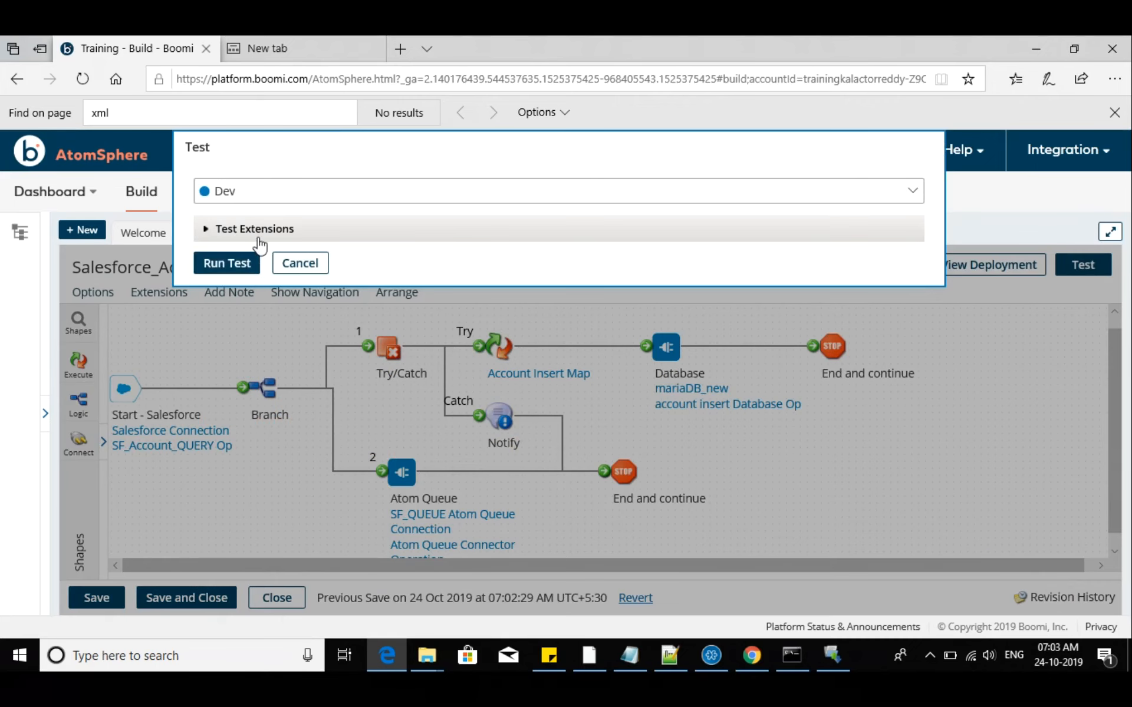
pyautogui.click(260, 236)
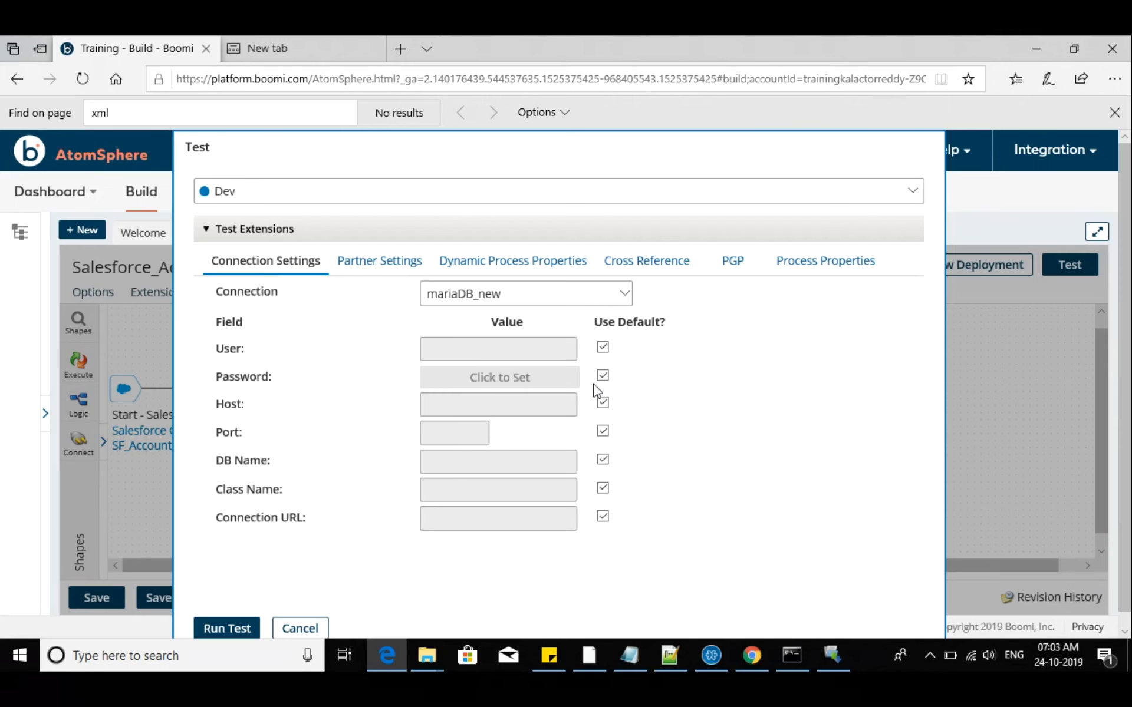
pyautogui.click(296, 629)
# Attach and deploy Salesforce_AccountQuery to the Dev environment, and display the process's deployment history
pyautogui.click(1012, 265)
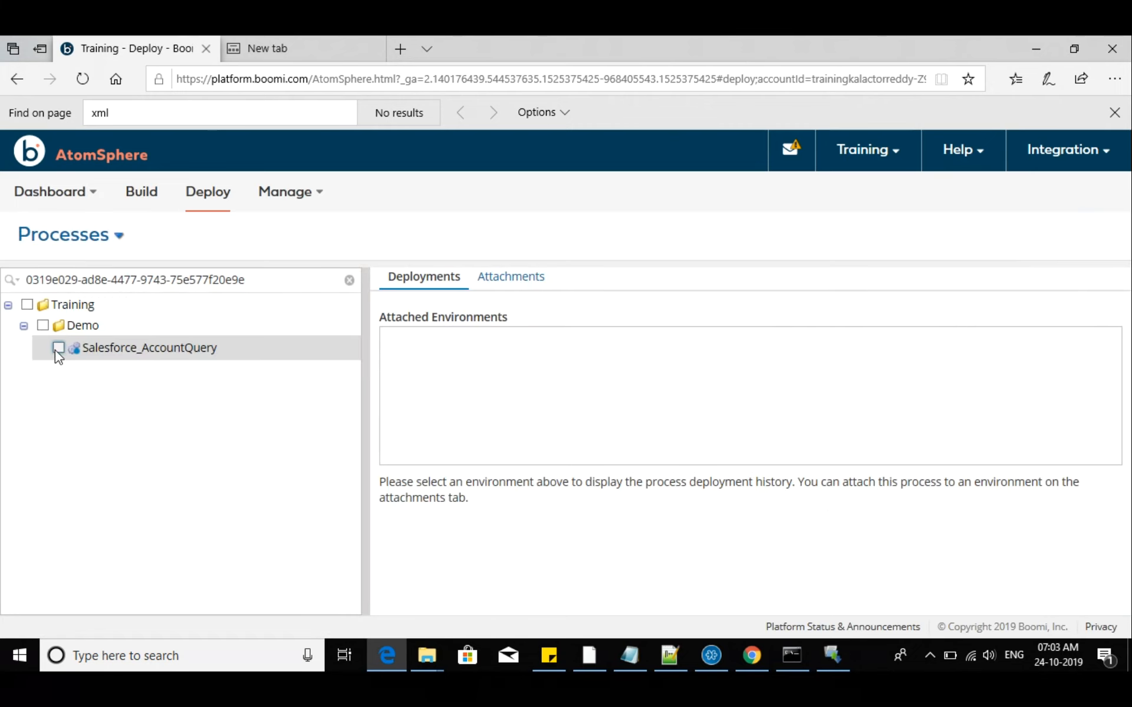
pyautogui.click(58, 348)
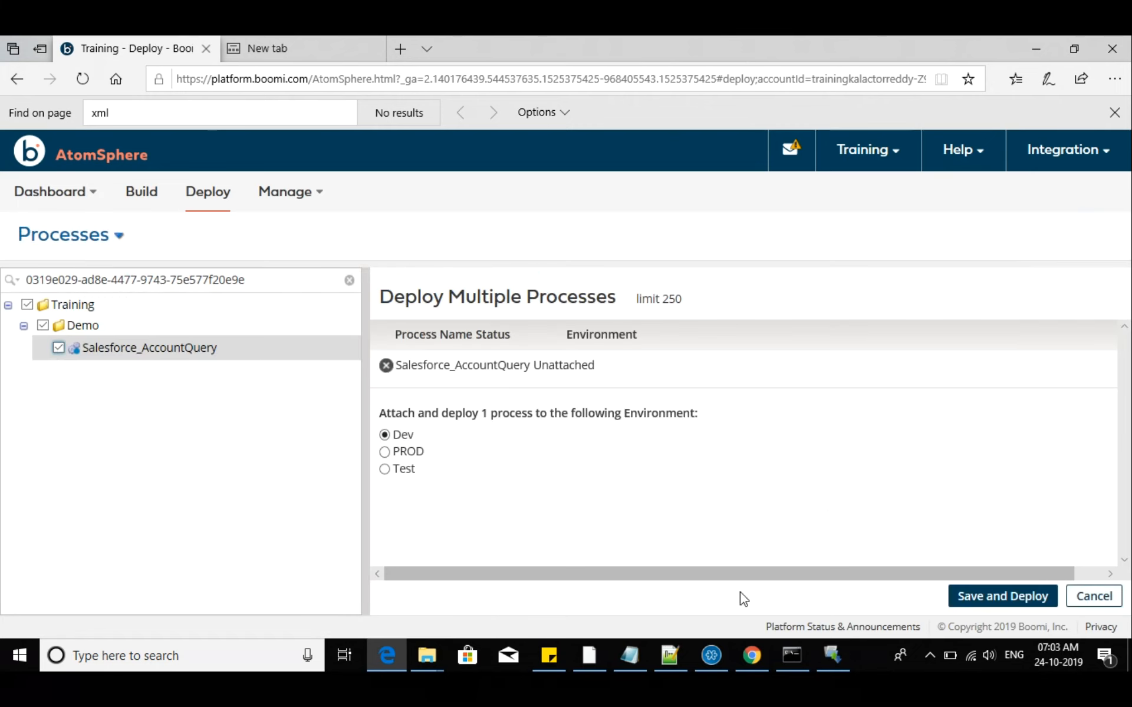
pyautogui.click(1026, 596)
pyautogui.click(320, 575)
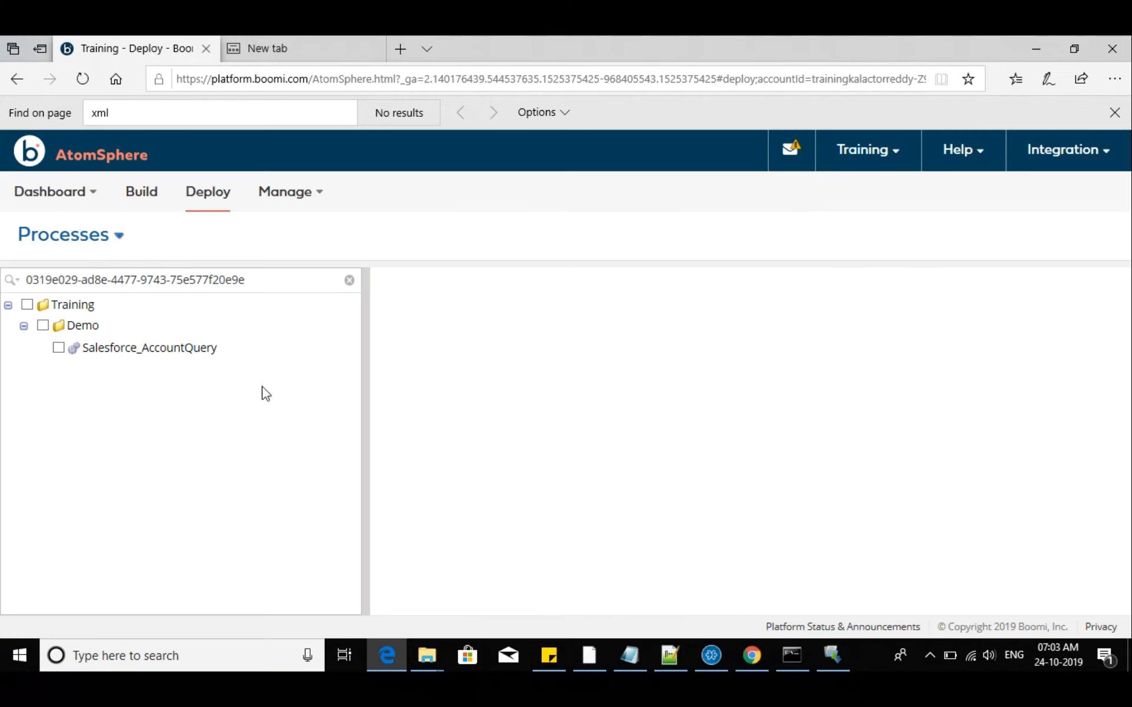
pyautogui.click(134, 351)
# Open the environment extensions of the Dev environment in Atom Management and filter them by the Salesforce_AccountQuery process
pyautogui.moveTo(297, 206)
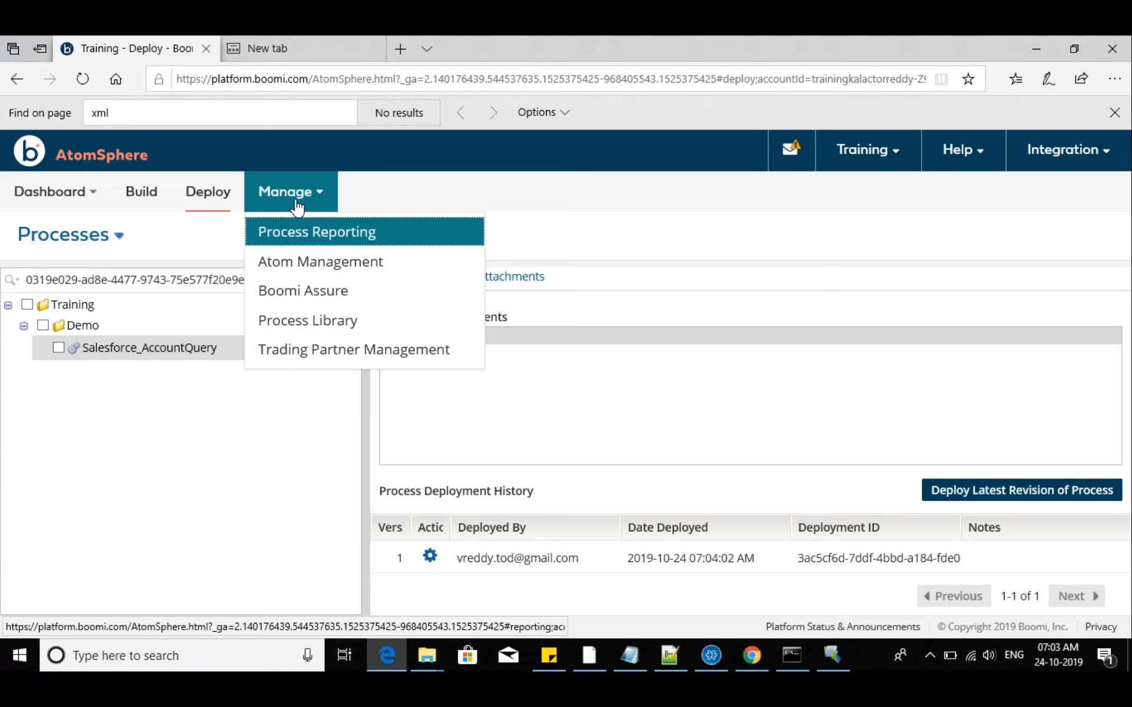
pyautogui.click(290, 263)
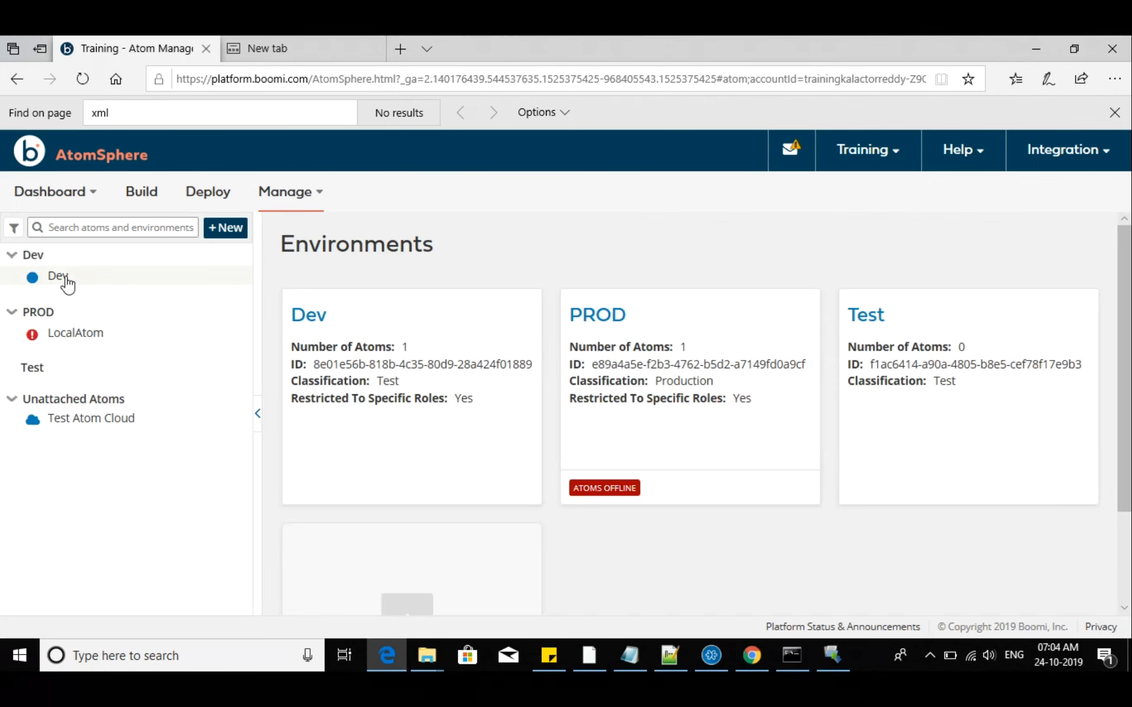
pyautogui.click(56, 257)
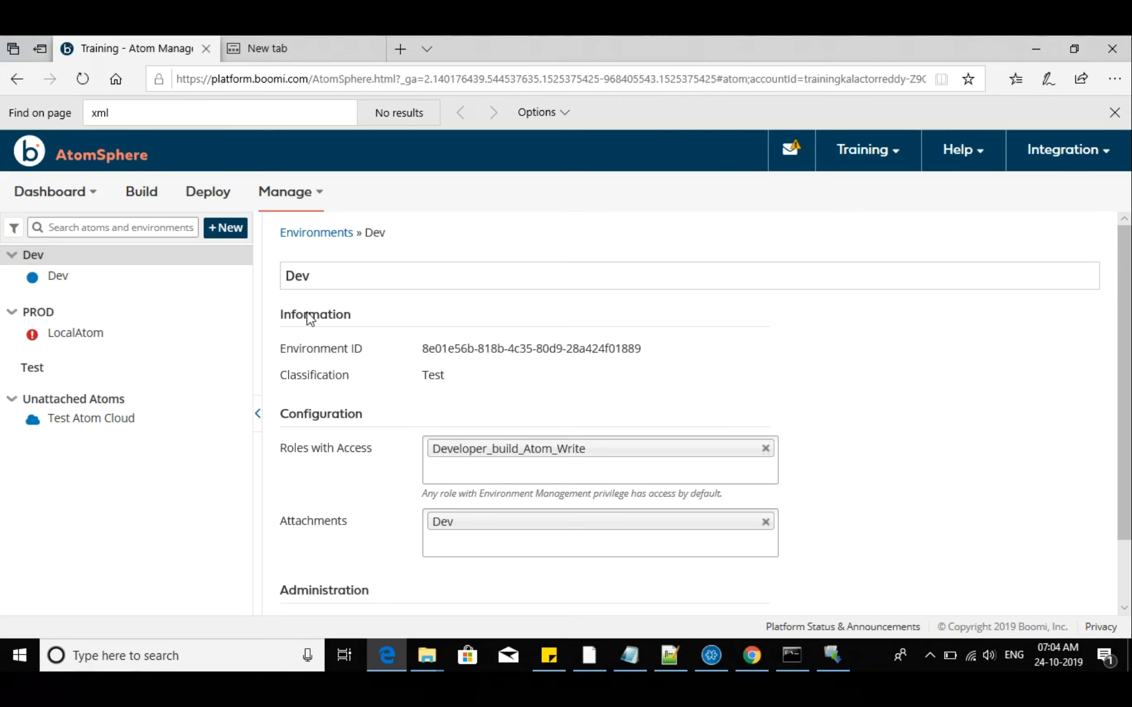
pyautogui.scroll(-1, 399, 377)
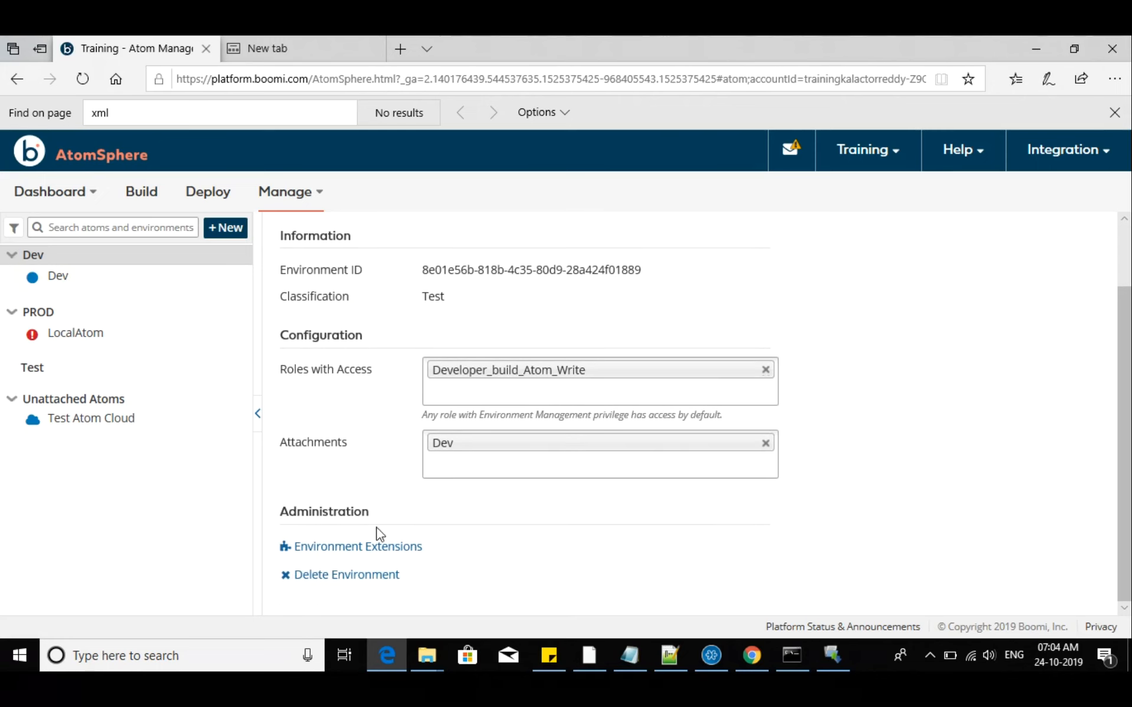
pyautogui.click(319, 548)
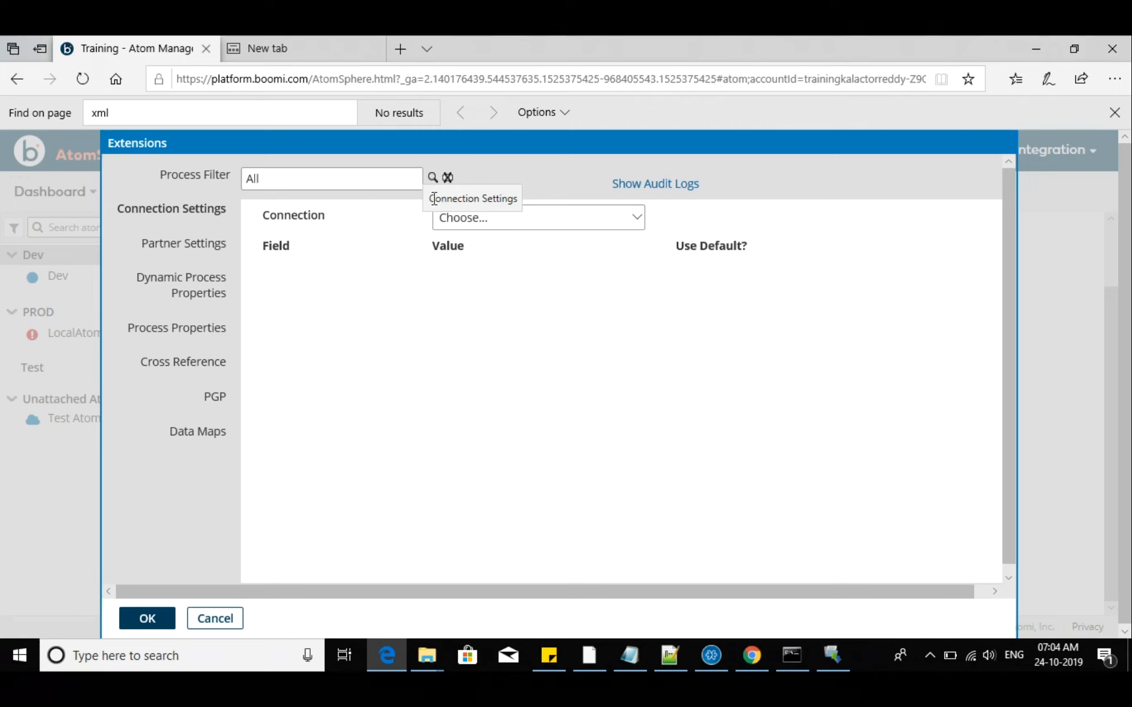
pyautogui.click(430, 180)
pyautogui.click(266, 219)
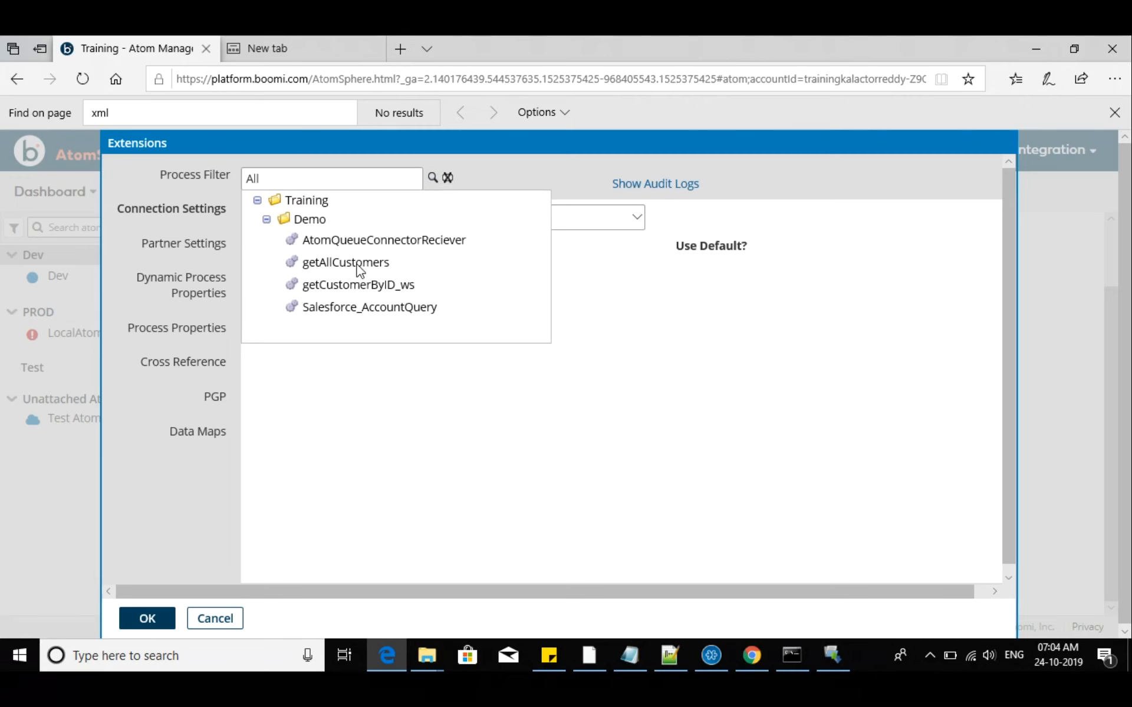
pyautogui.click(349, 307)
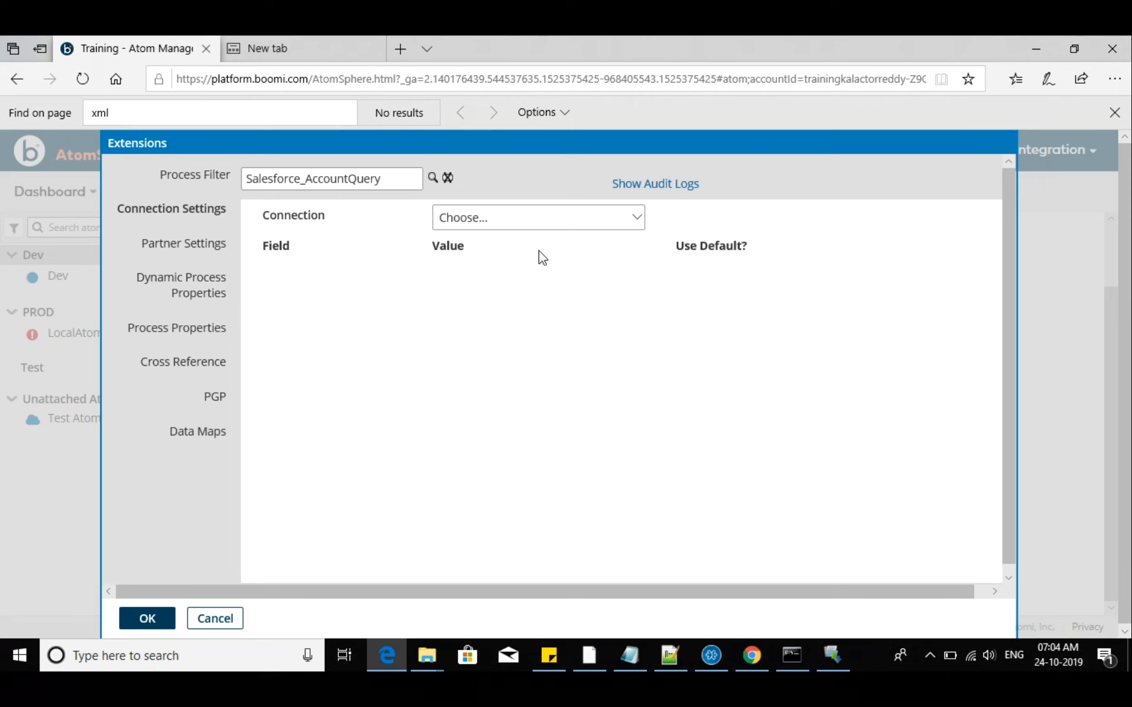
# Try to override the User field of the mariaDB_new connection by turning off its default value
pyautogui.click(637, 220)
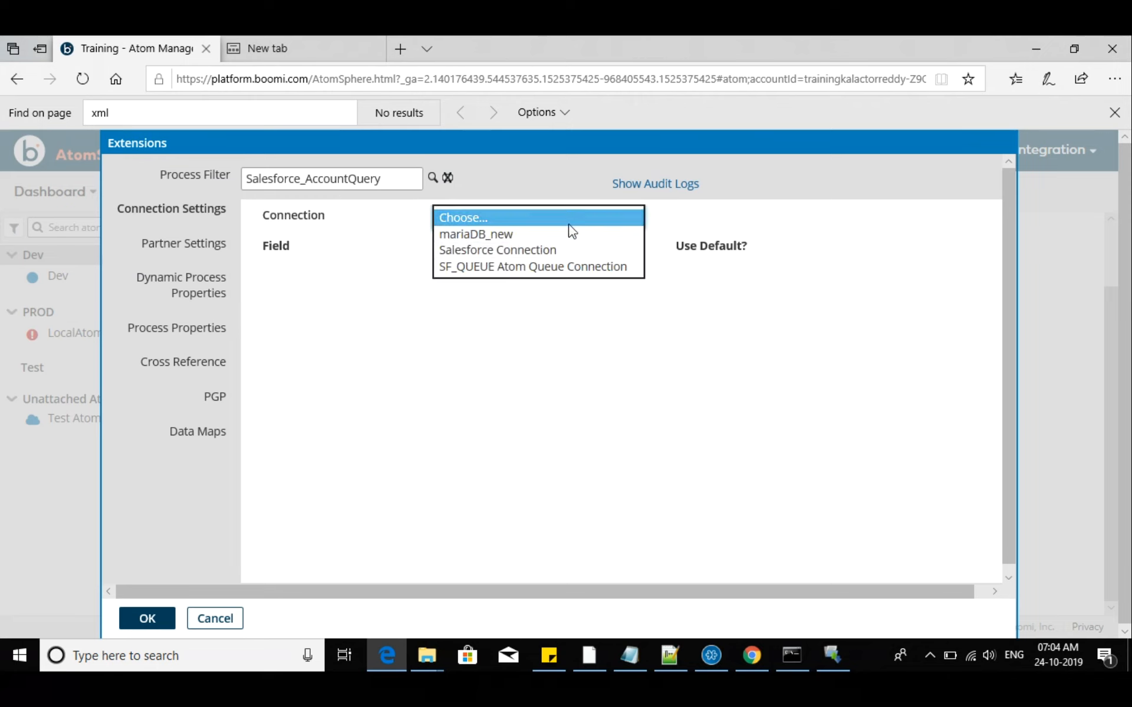
pyautogui.click(488, 235)
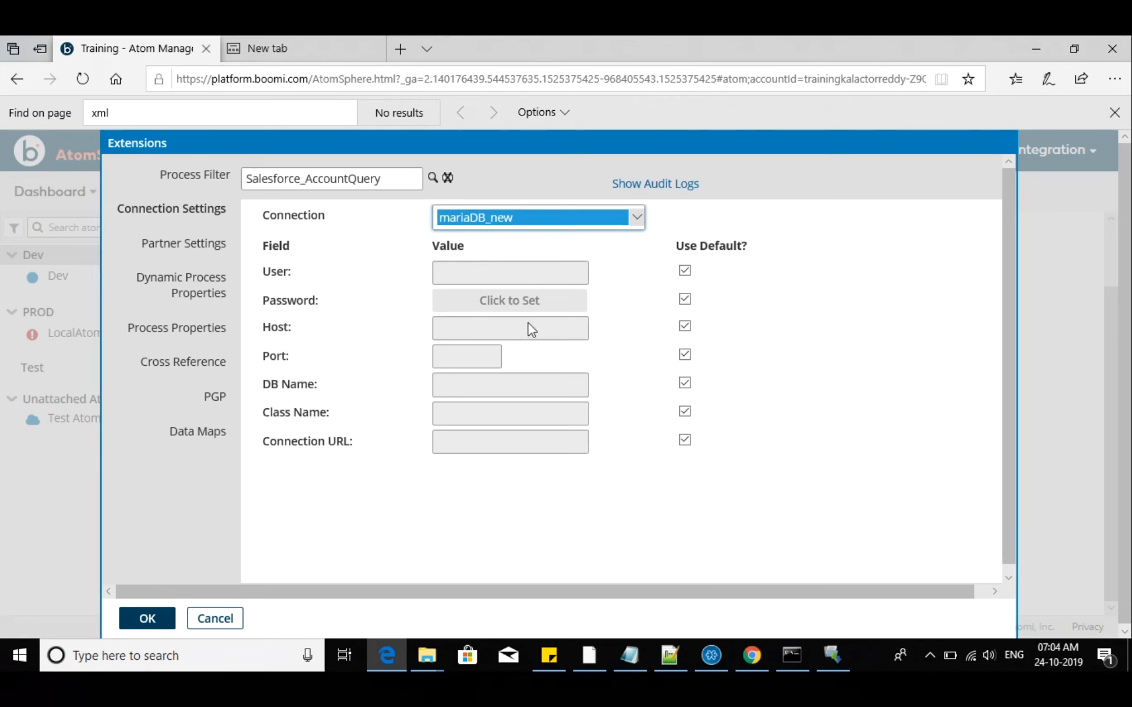
pyautogui.click(683, 272)
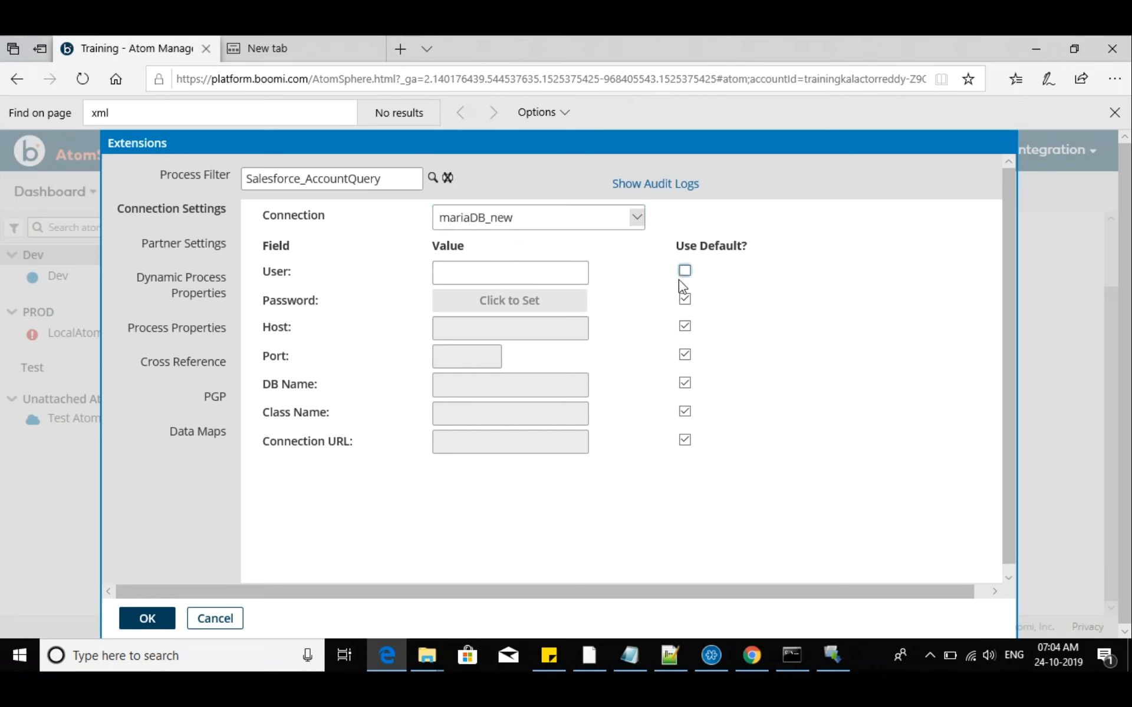
pyautogui.click(147, 624)
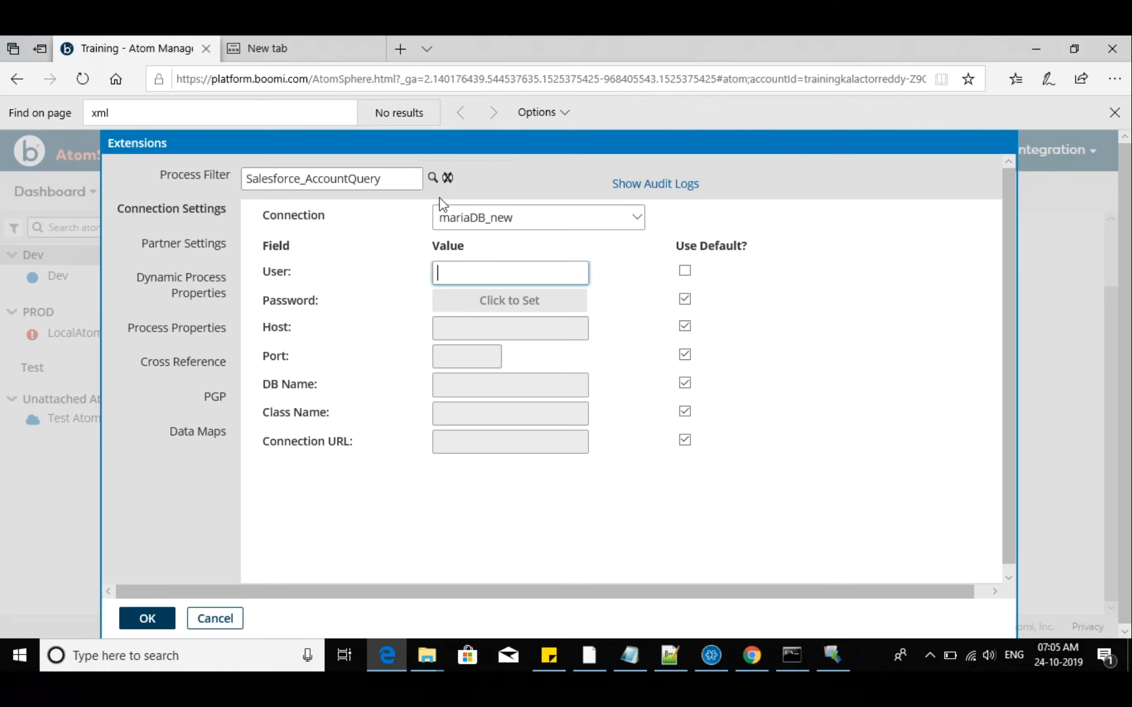
# Review the partner, dynamic process property, process property, cross reference, PGP and data map extensions, and cancel the environment extensions
pyautogui.click(219, 243)
pyautogui.click(217, 287)
pyautogui.click(208, 336)
pyautogui.click(208, 366)
pyautogui.click(214, 400)
pyautogui.click(215, 432)
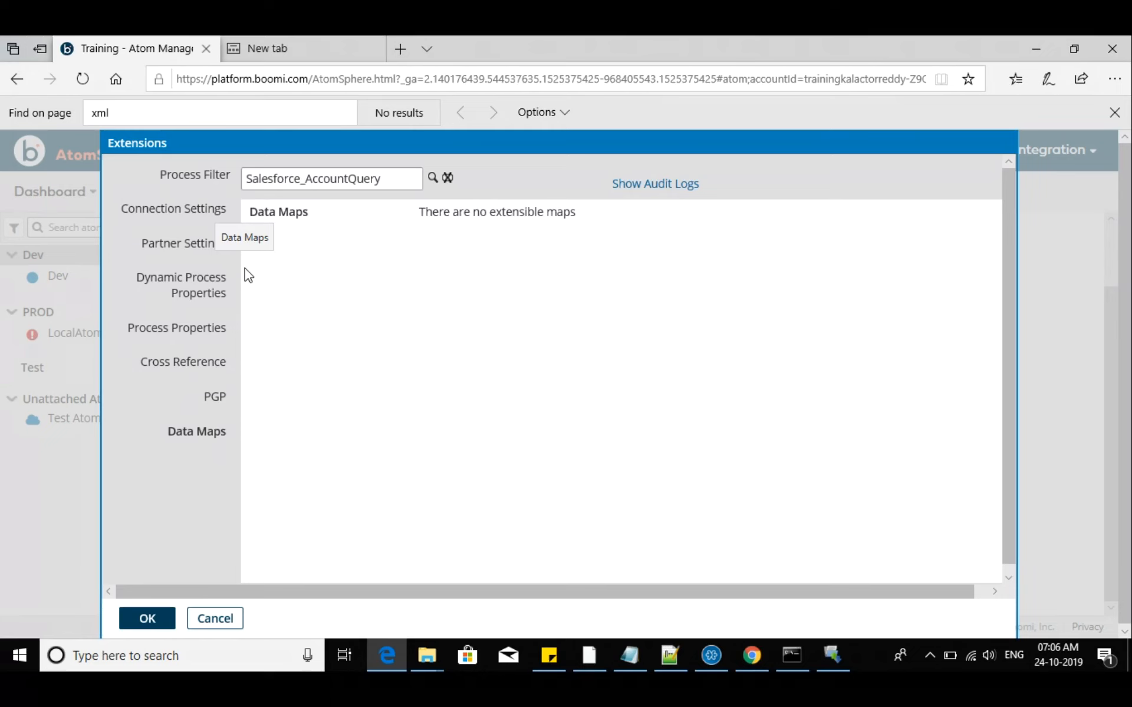
pyautogui.click(215, 618)
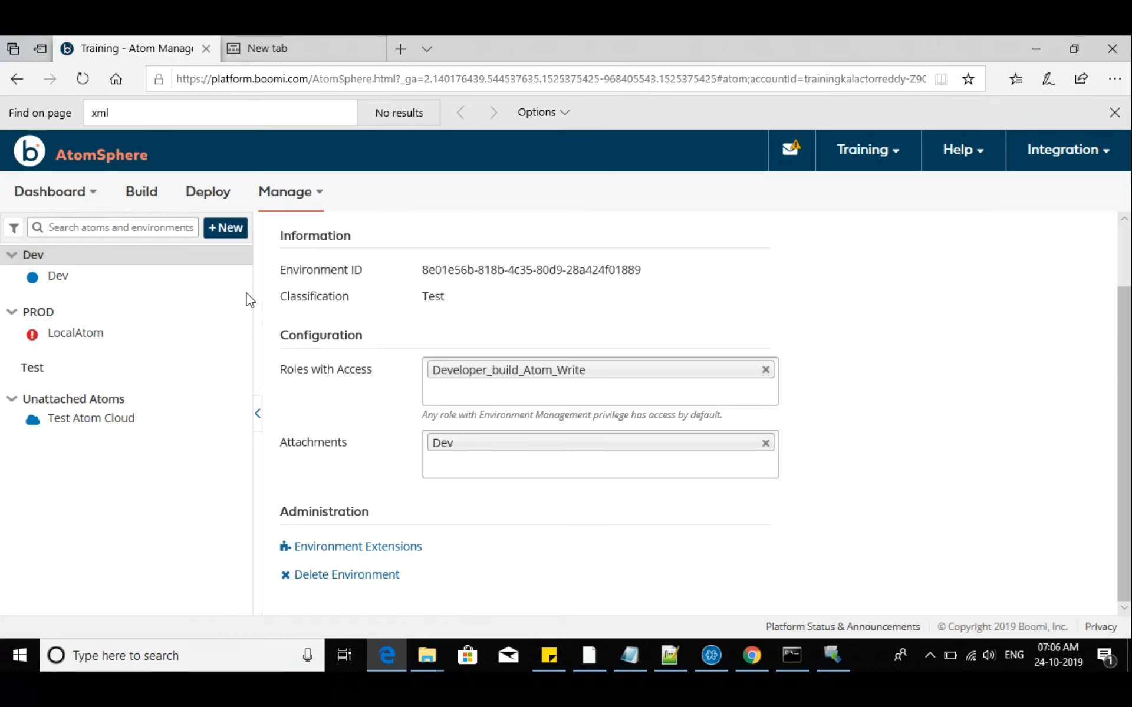
# Execute Salesforce_AccountQuery from the deployed processes of the Dev atom
pyautogui.click(53, 280)
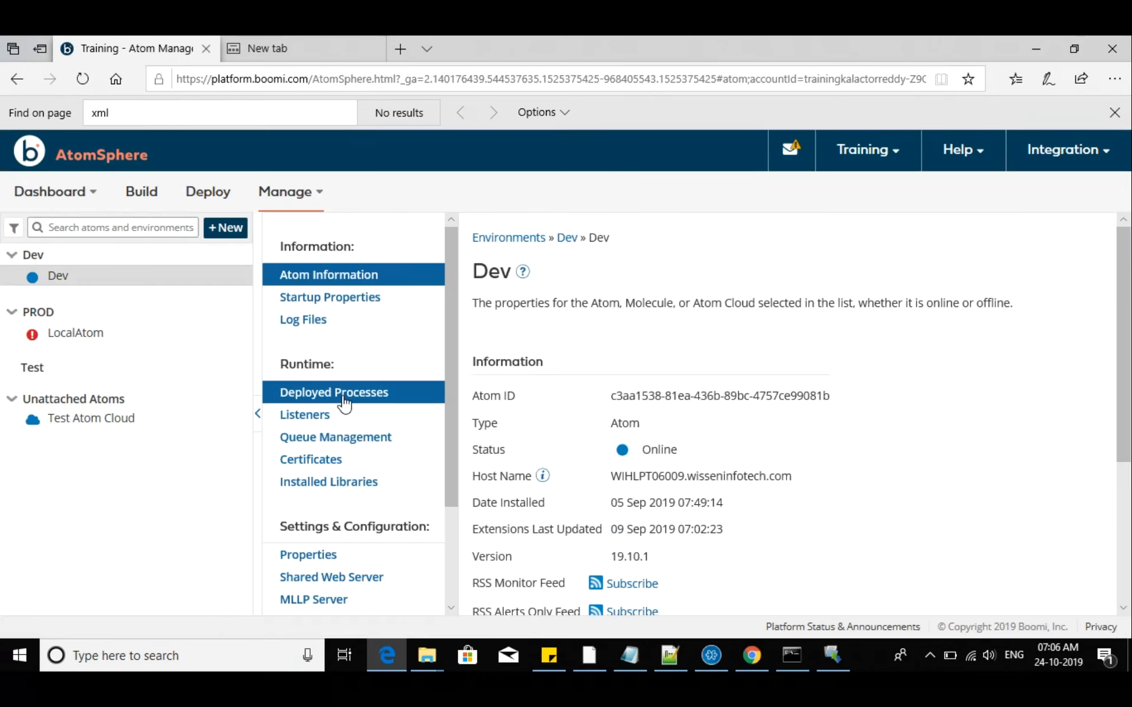
pyautogui.click(344, 403)
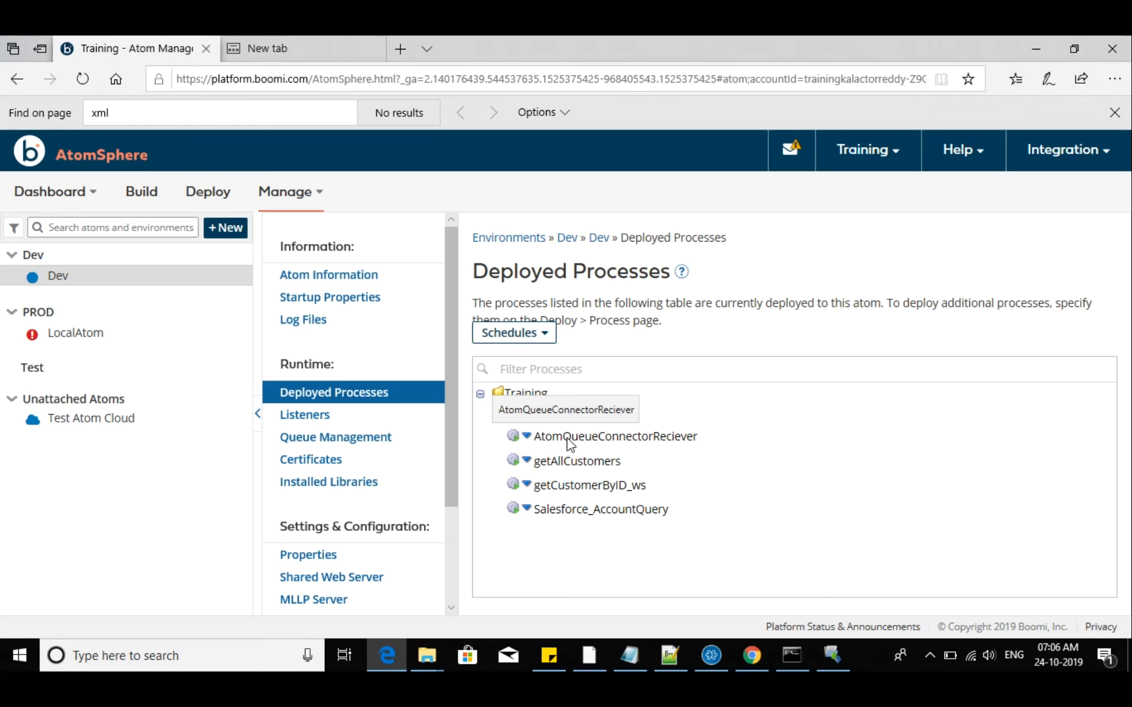
pyautogui.click(530, 510)
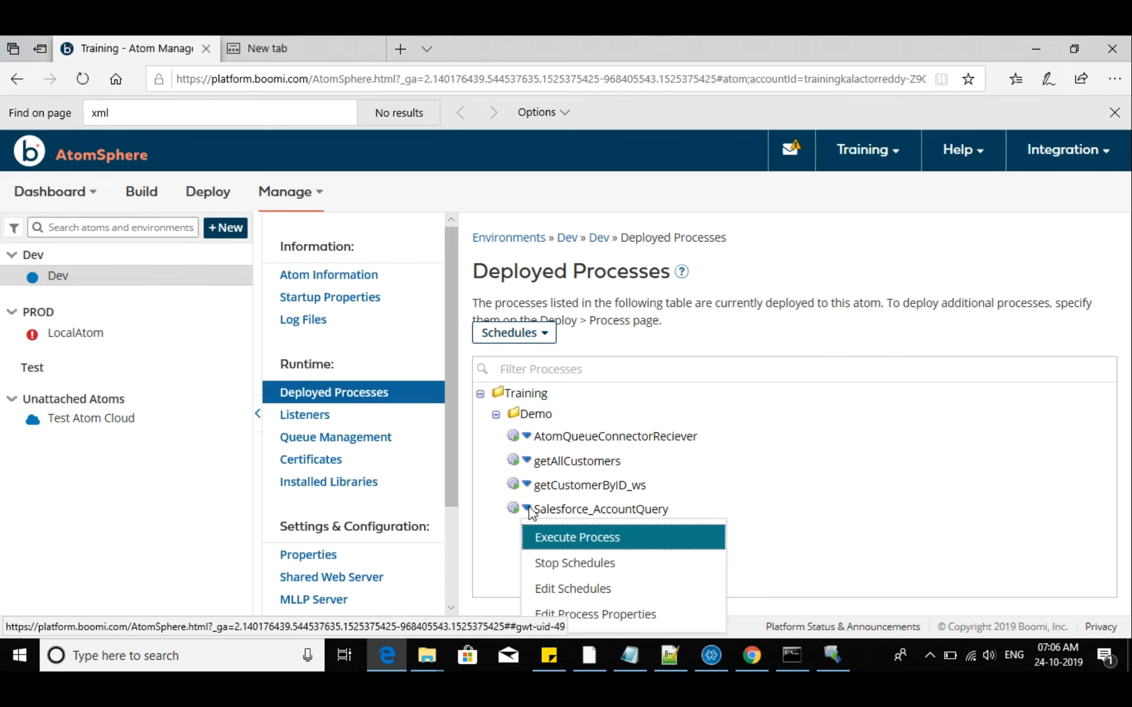
pyautogui.click(576, 537)
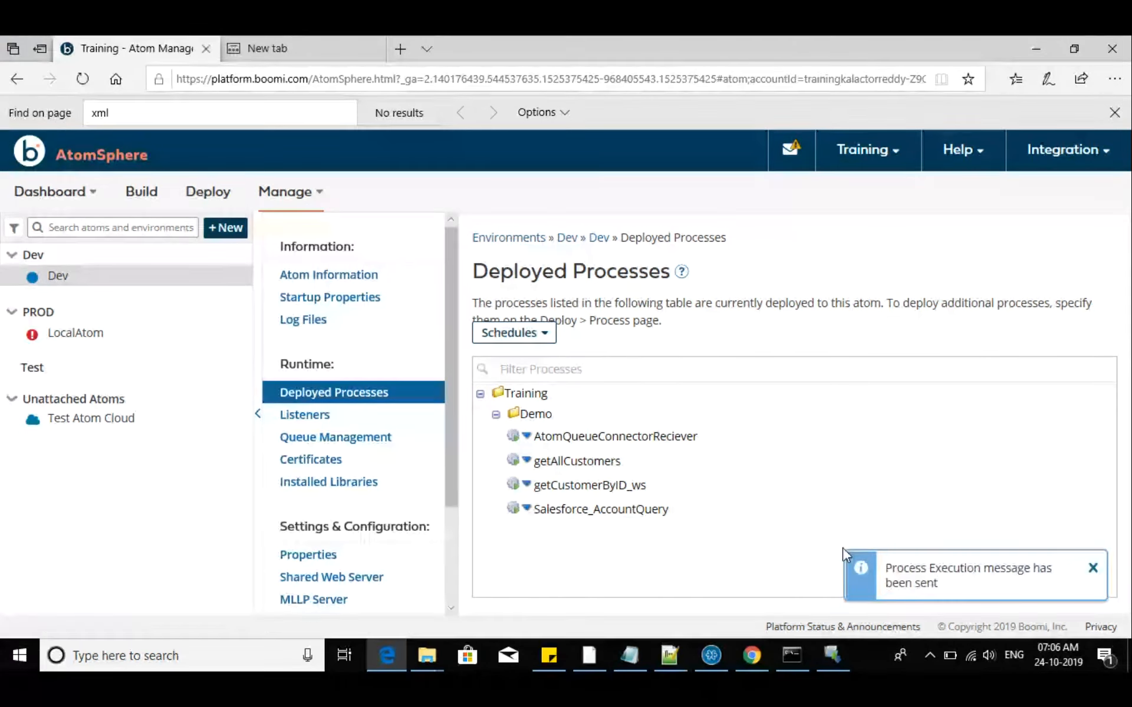
pyautogui.click(325, 197)
pyautogui.click(527, 511)
pyautogui.click(527, 511)
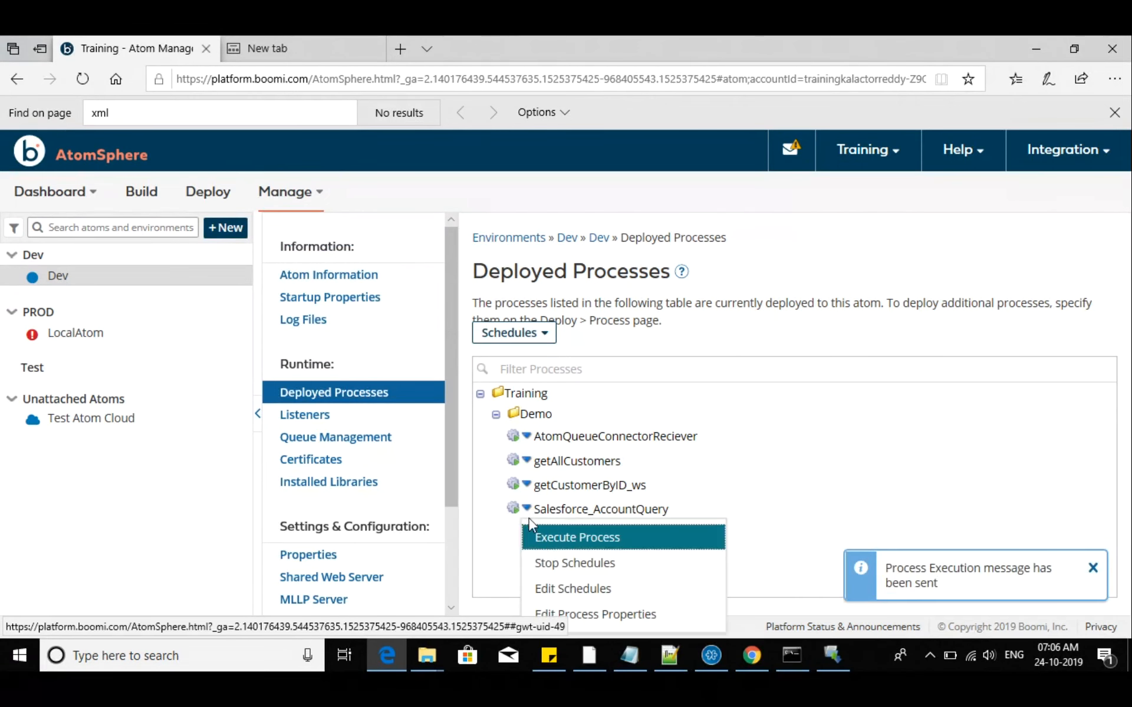
# Open Process Reporting, refresh the executions of the past hour, and turn on Auto Refresh
pyautogui.click(296, 195)
pyautogui.click(285, 233)
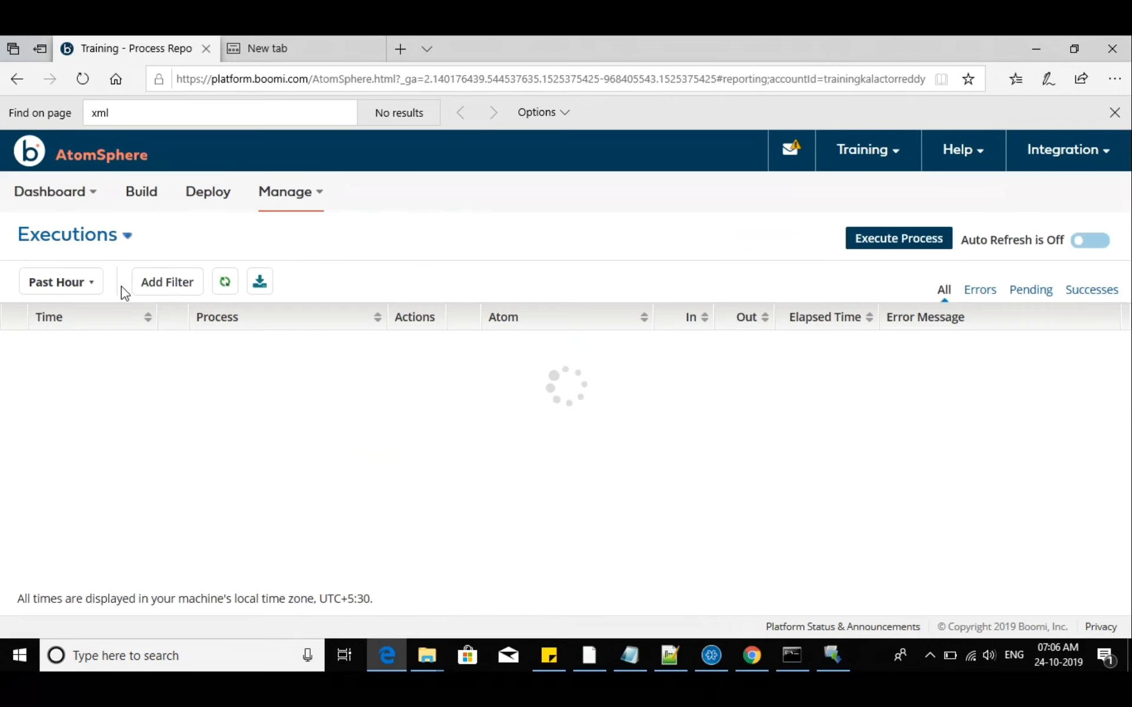
pyautogui.click(226, 287)
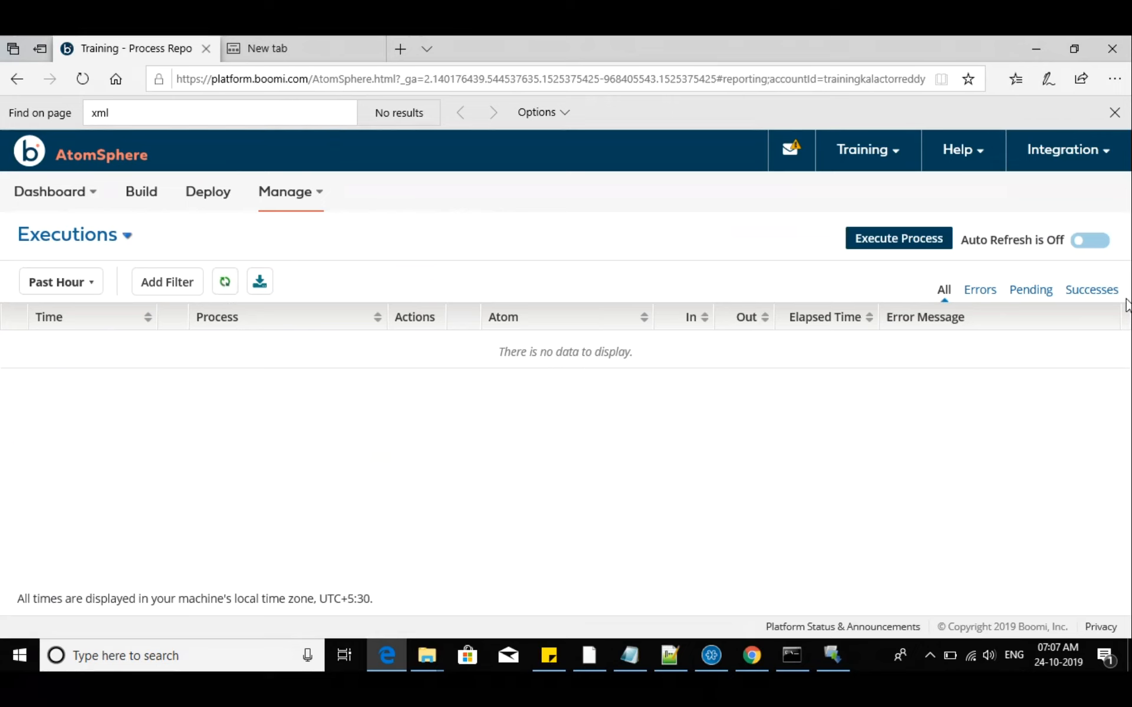
pyautogui.click(1097, 241)
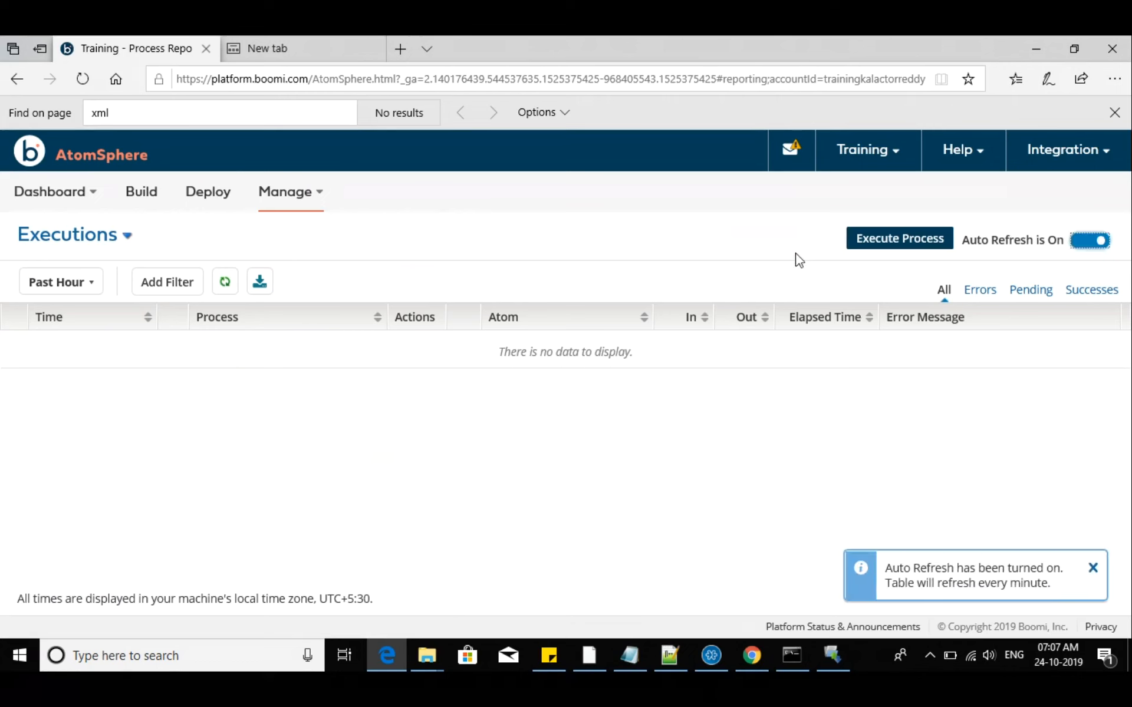
# Execute Salesforce_AccountQuery on the Dev atom from the executions page
pyautogui.click(896, 248)
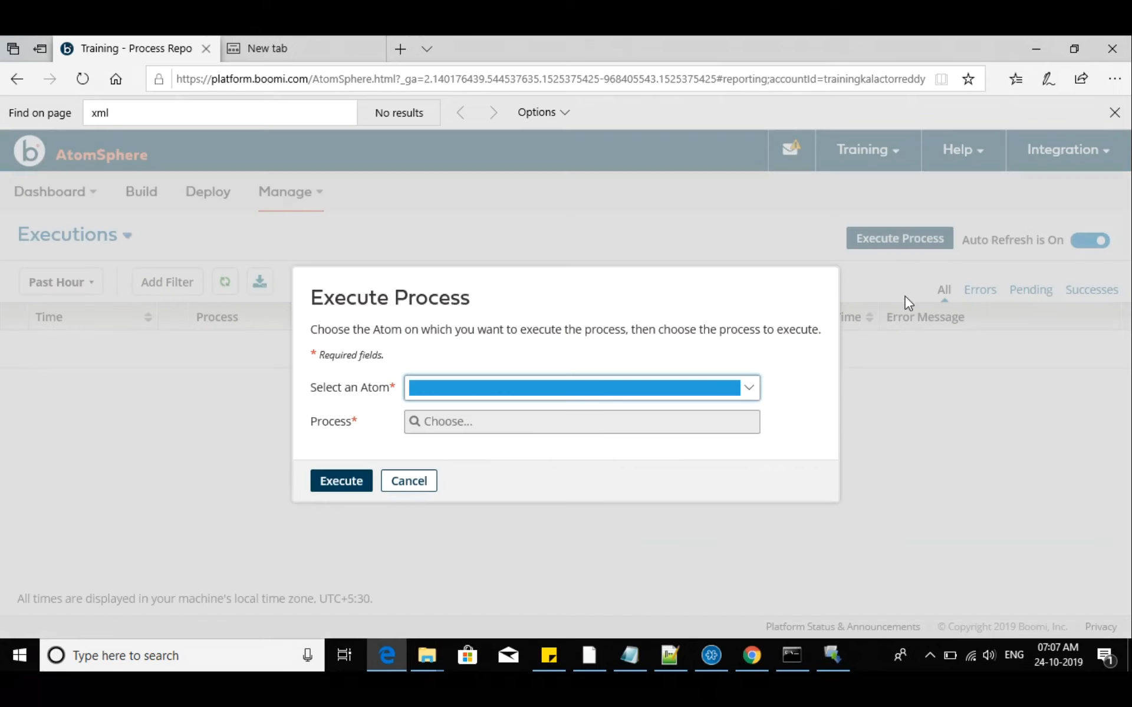
pyautogui.click(607, 395)
pyautogui.click(472, 468)
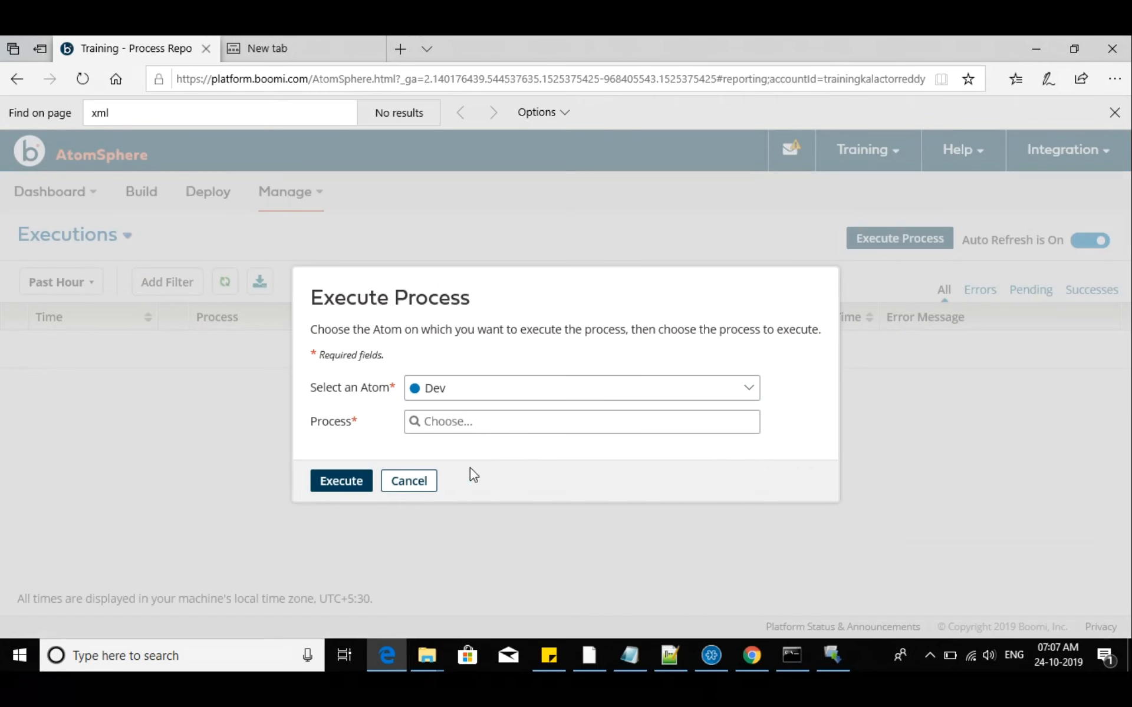
pyautogui.click(462, 422)
pyautogui.click(496, 510)
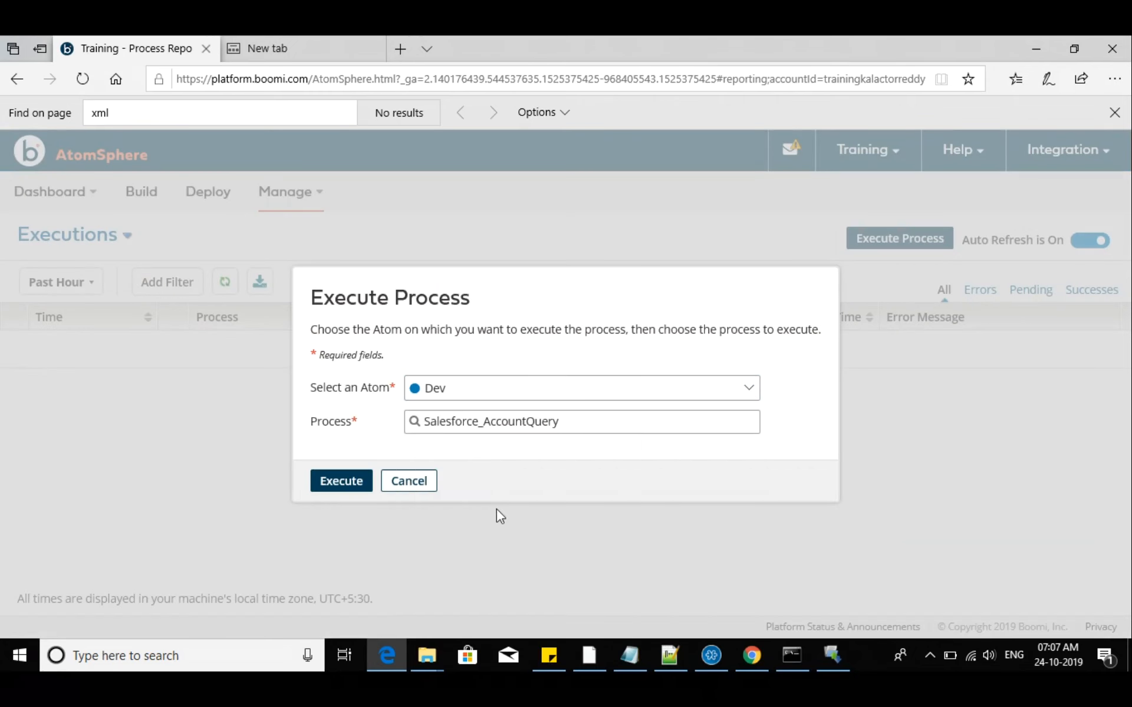
pyautogui.click(362, 493)
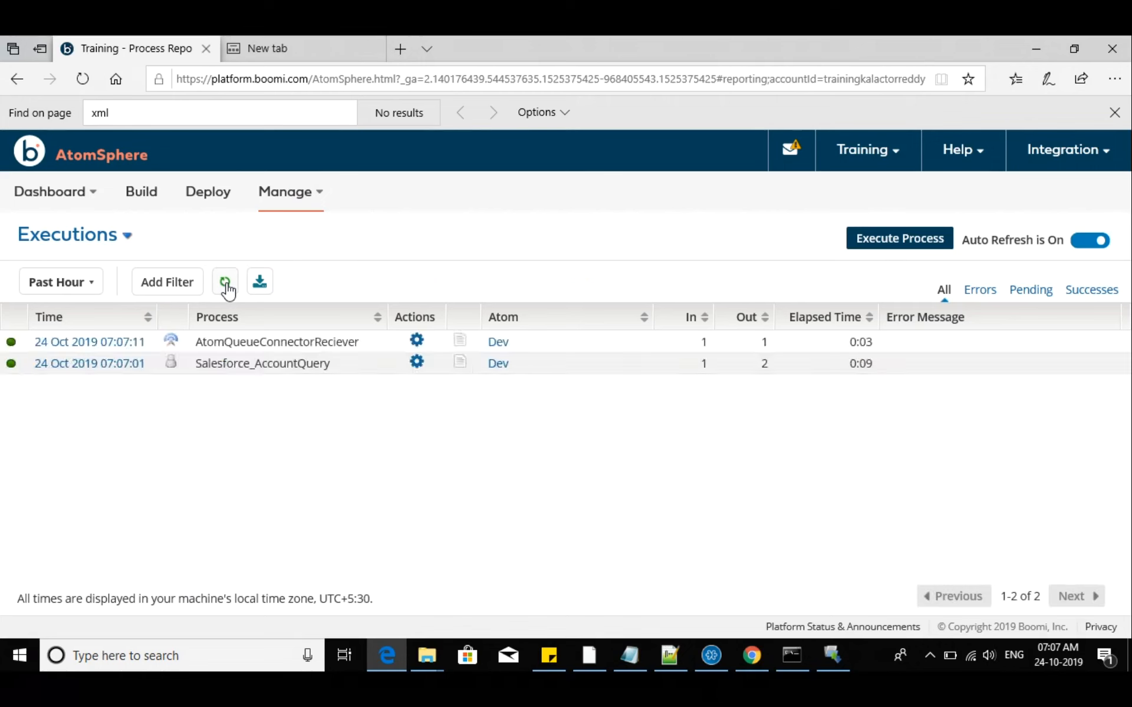
# Refresh the executions list and examine the Salesforce_AccountQuery runs
pyautogui.click(225, 286)
pyautogui.moveTo(195, 369); pyautogui.dragTo(340, 374)
pyautogui.click(688, 367)
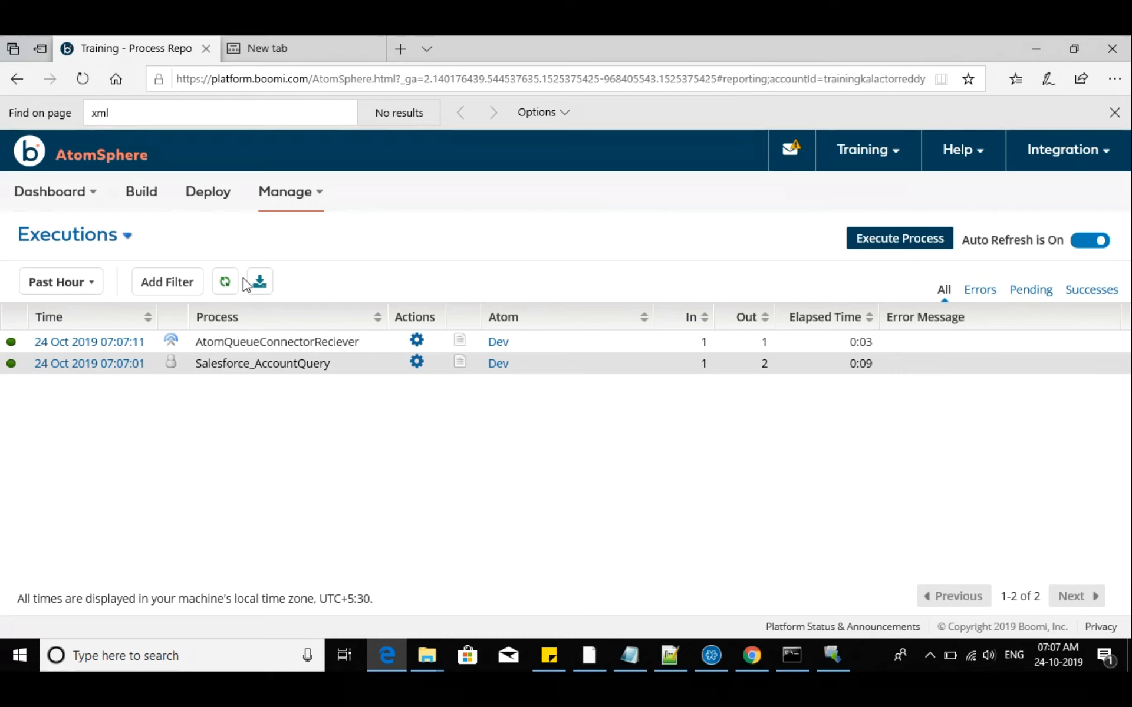
pyautogui.click(223, 283)
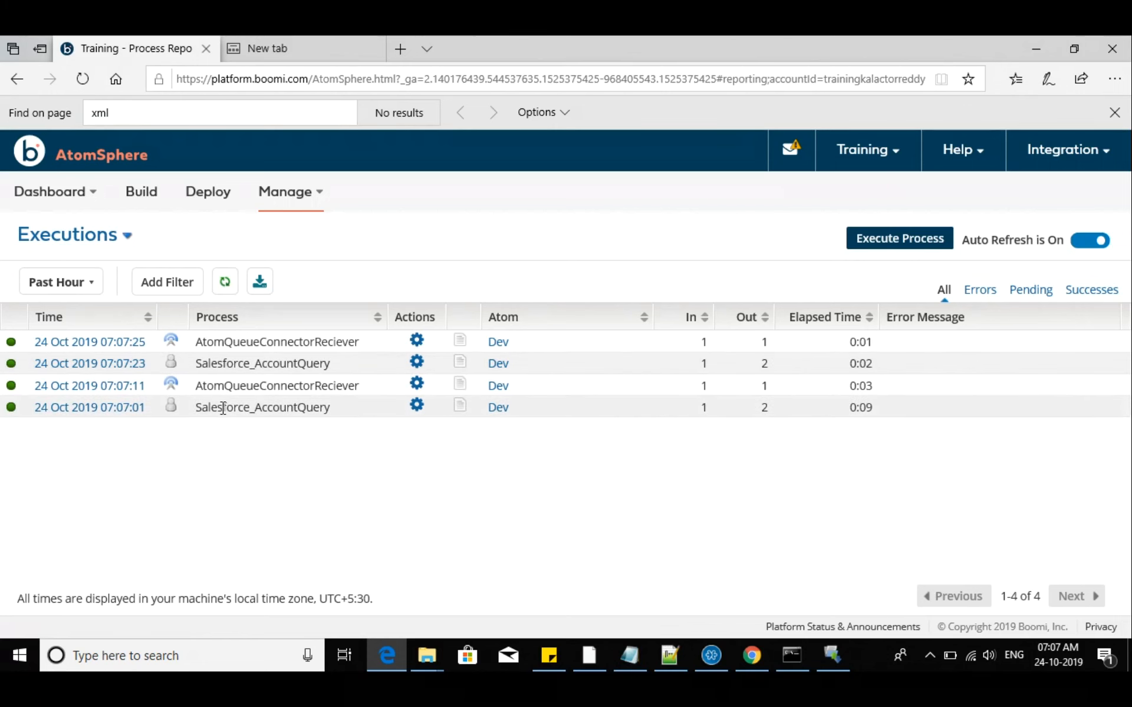
pyautogui.moveTo(217, 408); pyautogui.dragTo(279, 416)
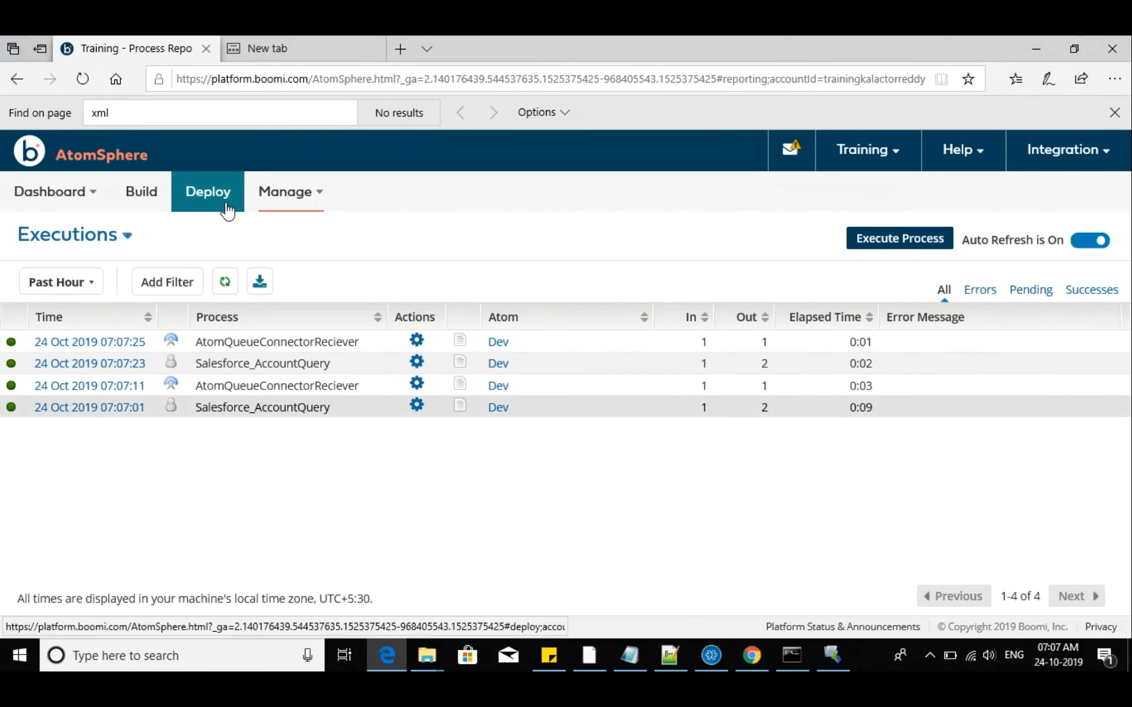
pyautogui.click(285, 192)
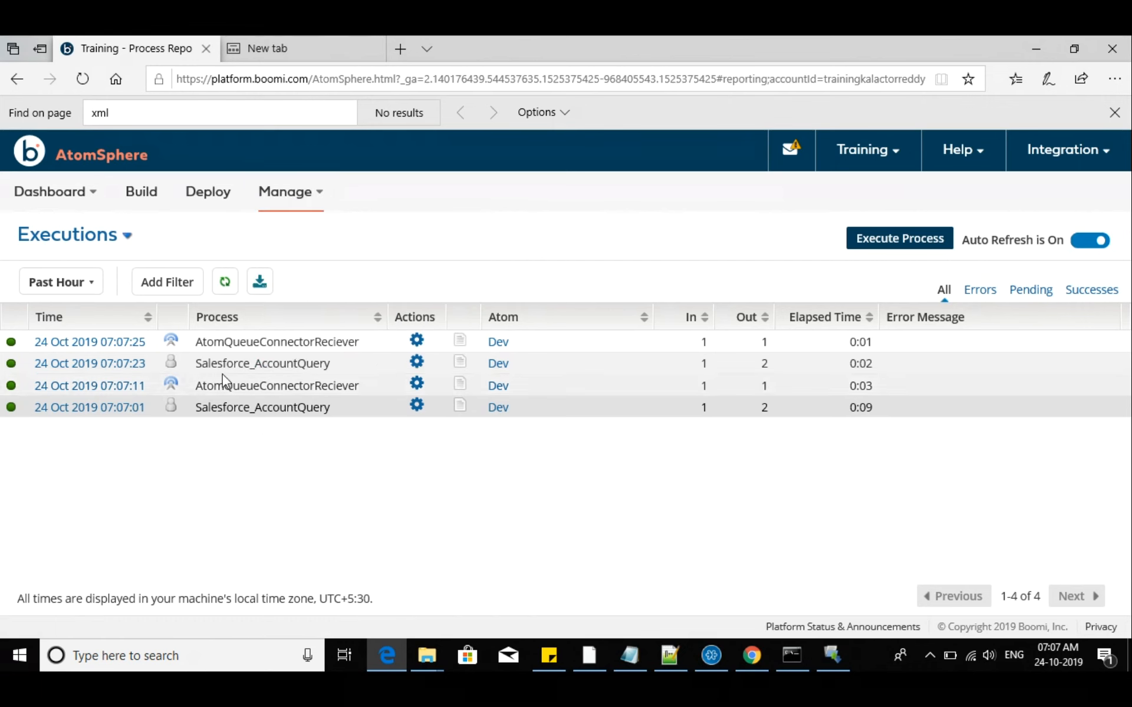
# View the process state of the earliest Salesforce_AccountQuery run and expand its Branch node, Branch 1 and Branch 2
pyautogui.moveTo(282, 369); pyautogui.dragTo(286, 368)
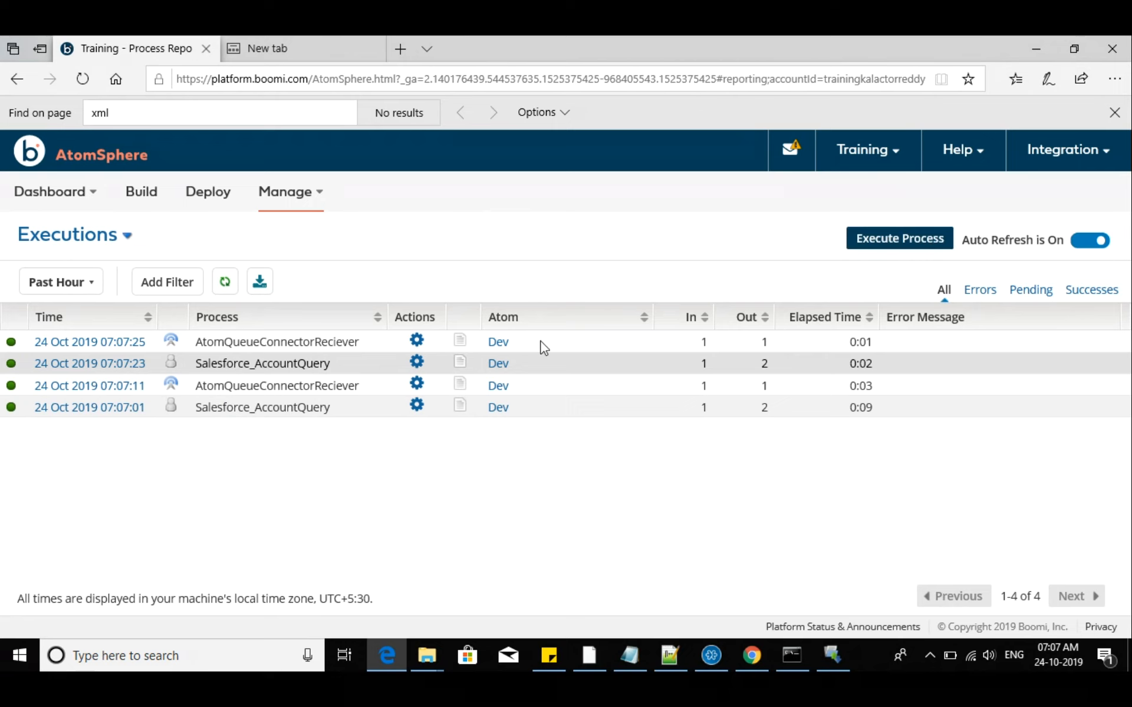
pyautogui.click(416, 406)
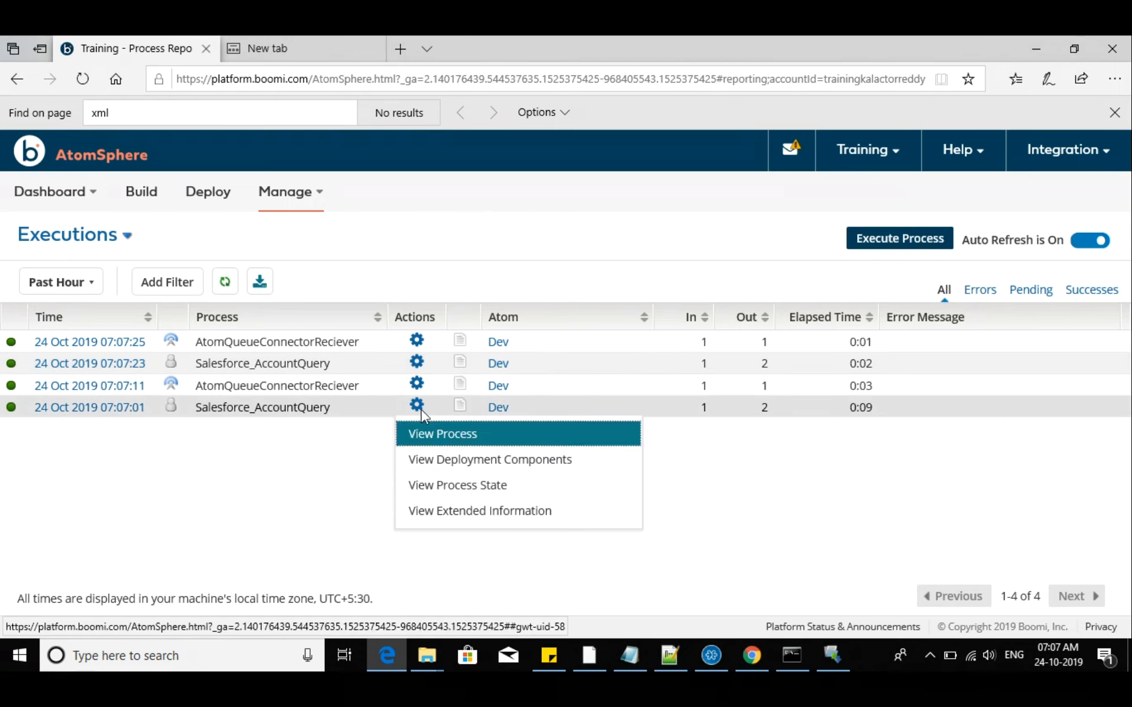
pyautogui.click(451, 484)
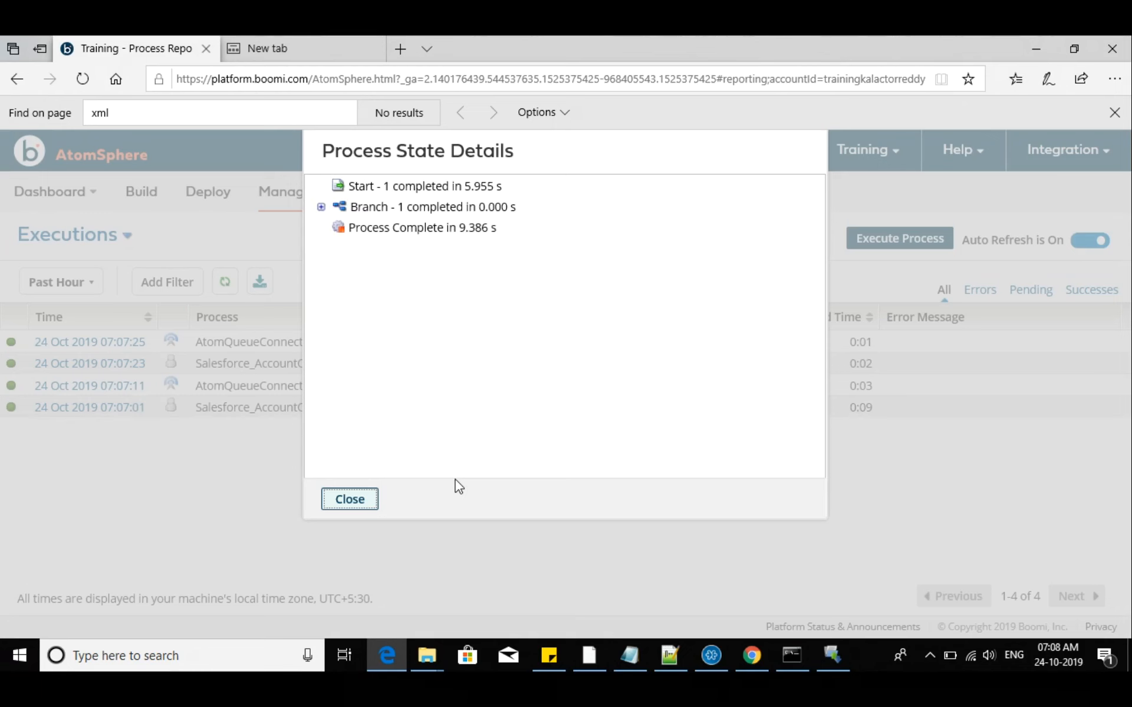
pyautogui.click(321, 207)
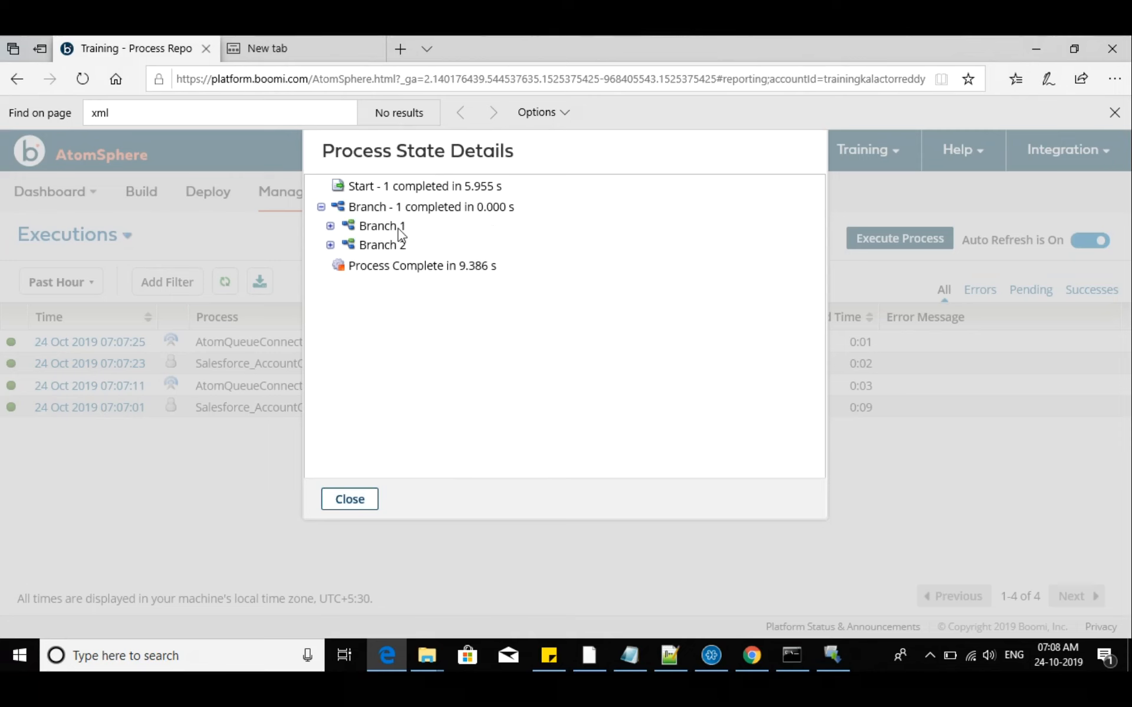
pyautogui.click(330, 226)
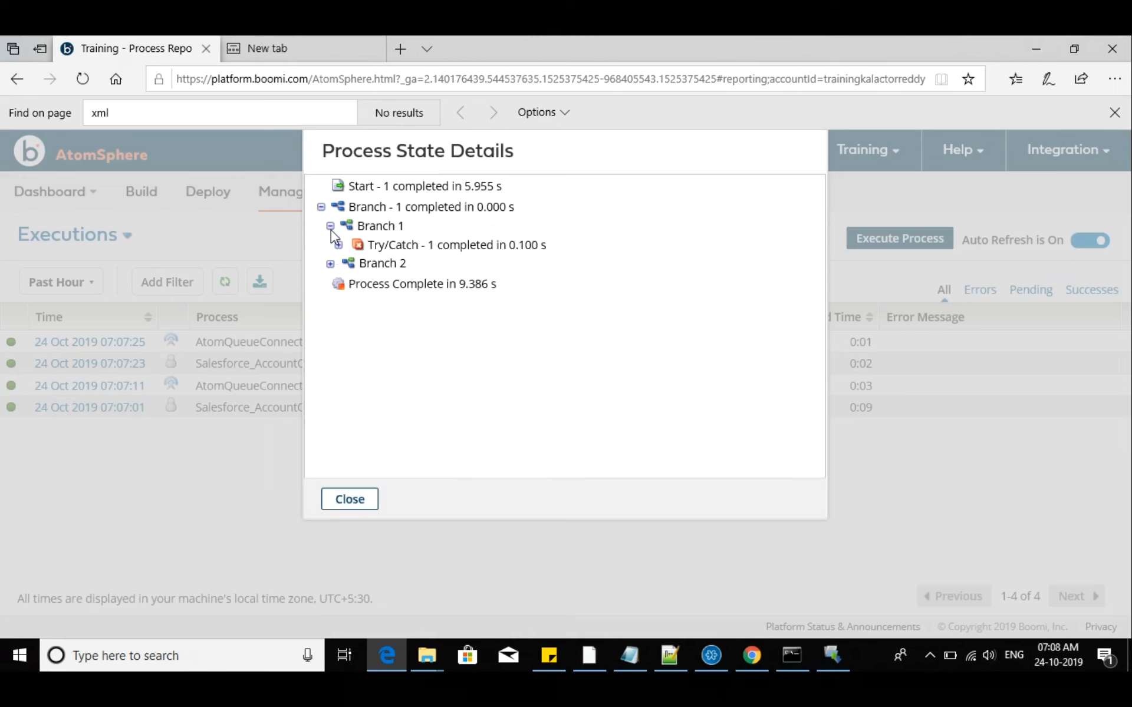
pyautogui.click(330, 264)
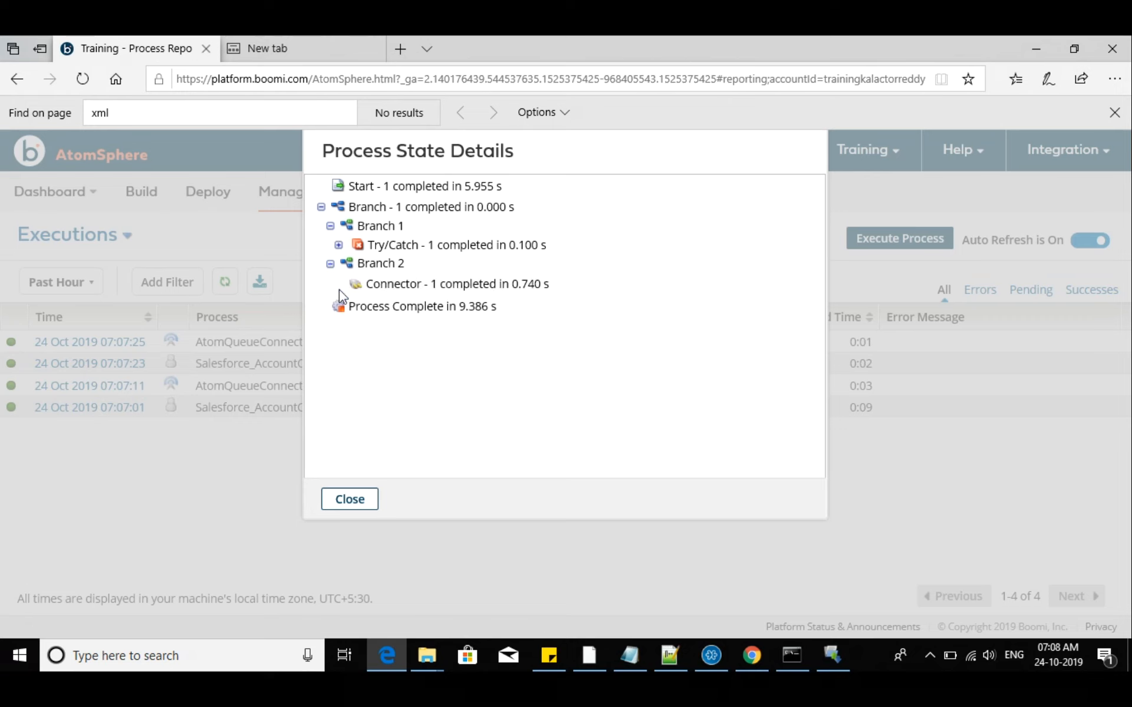
# Expand the Try/Catch node through Spawned Executions to the steps of Try Document Set 1, and close the process state details
pyautogui.click(339, 245)
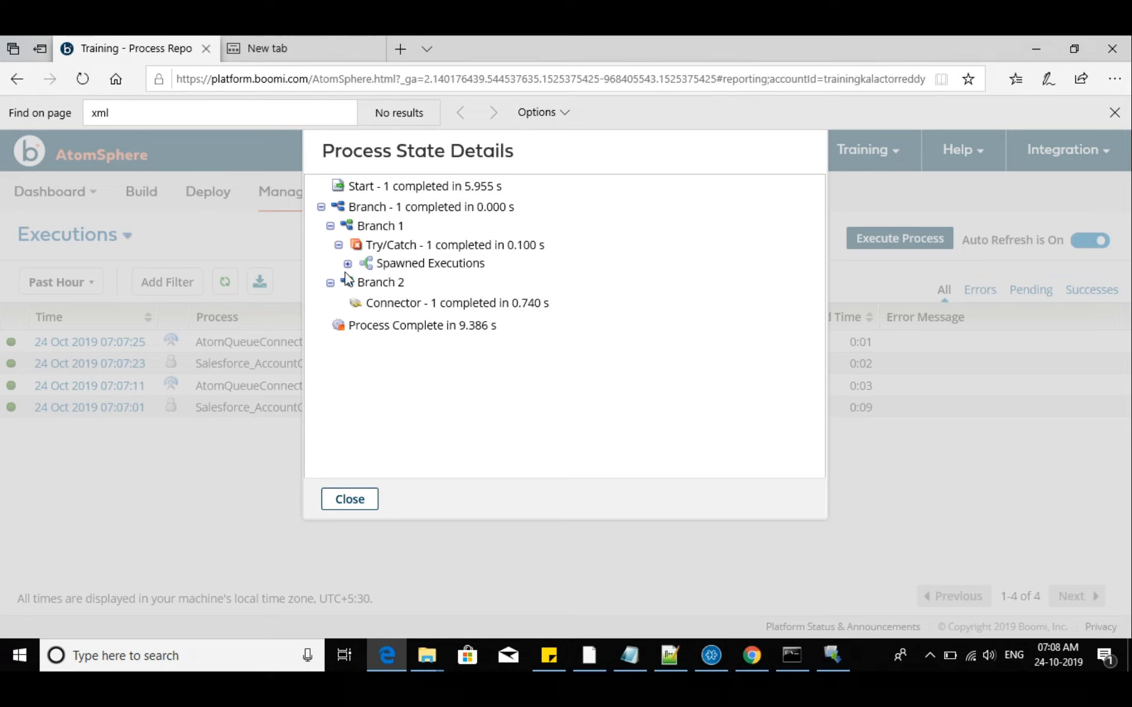
pyautogui.click(348, 264)
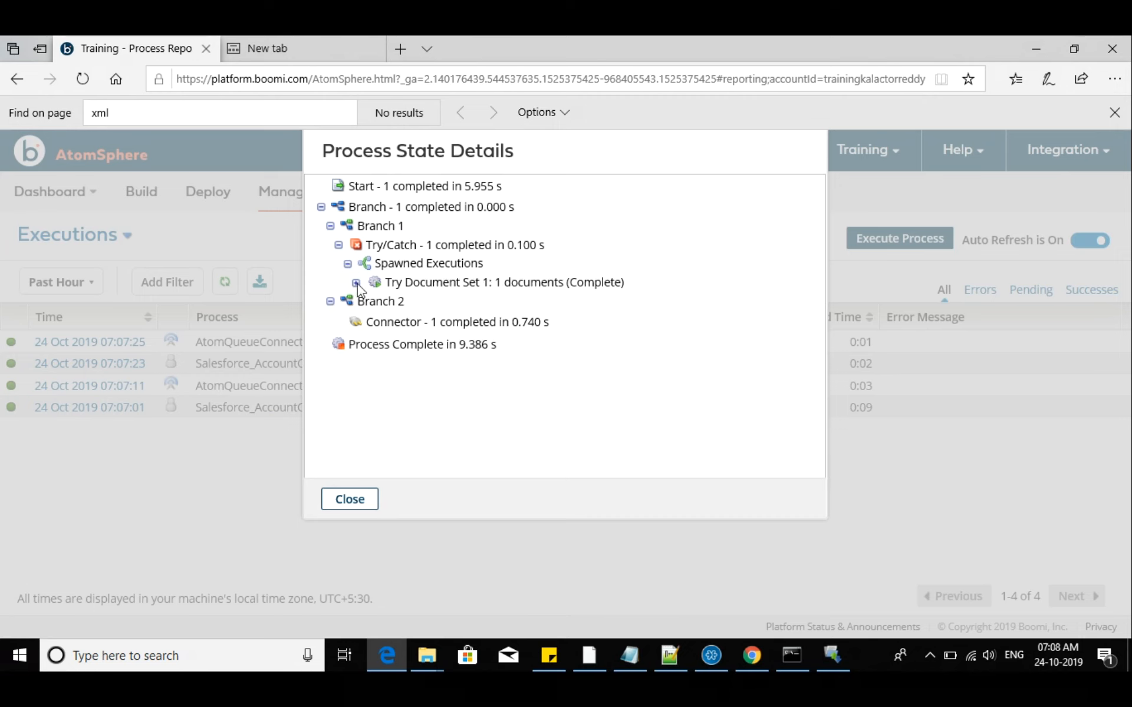
pyautogui.click(486, 288)
pyautogui.moveTo(484, 286); pyautogui.dragTo(494, 288)
pyautogui.moveTo(508, 283); pyautogui.dragTo(495, 283)
pyautogui.click(355, 284)
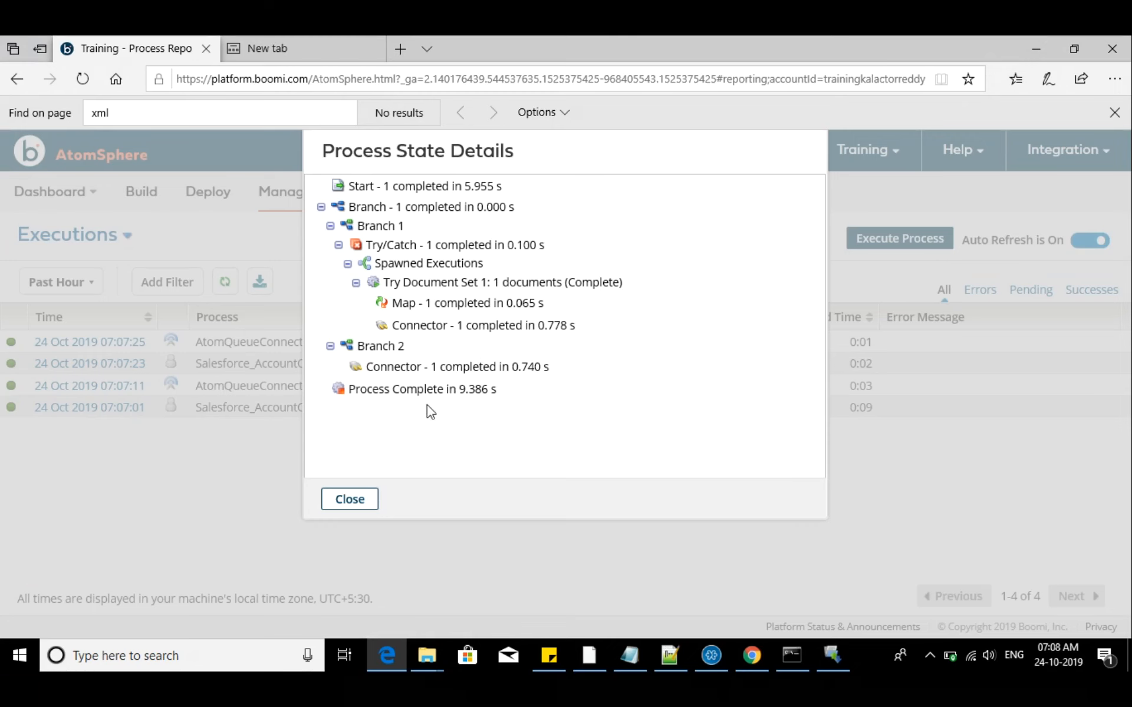
pyautogui.click(360, 499)
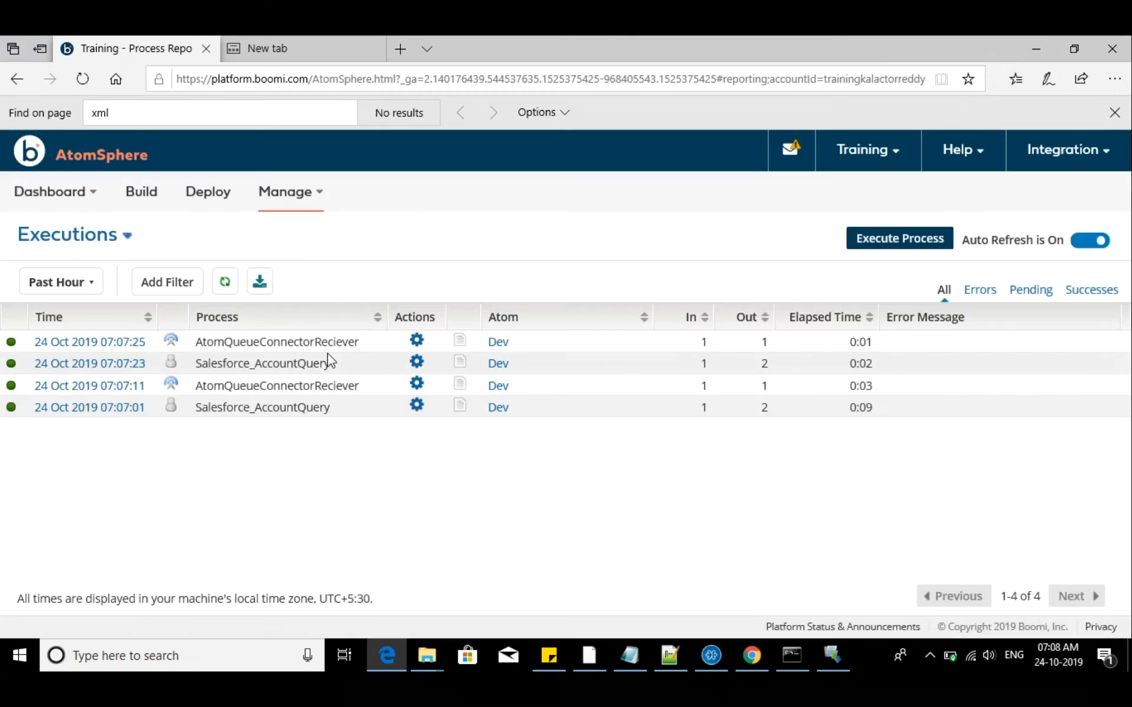
# Review the process state of the most recent AtomQueueConnectorReciever run and close the details
pyautogui.click(417, 340)
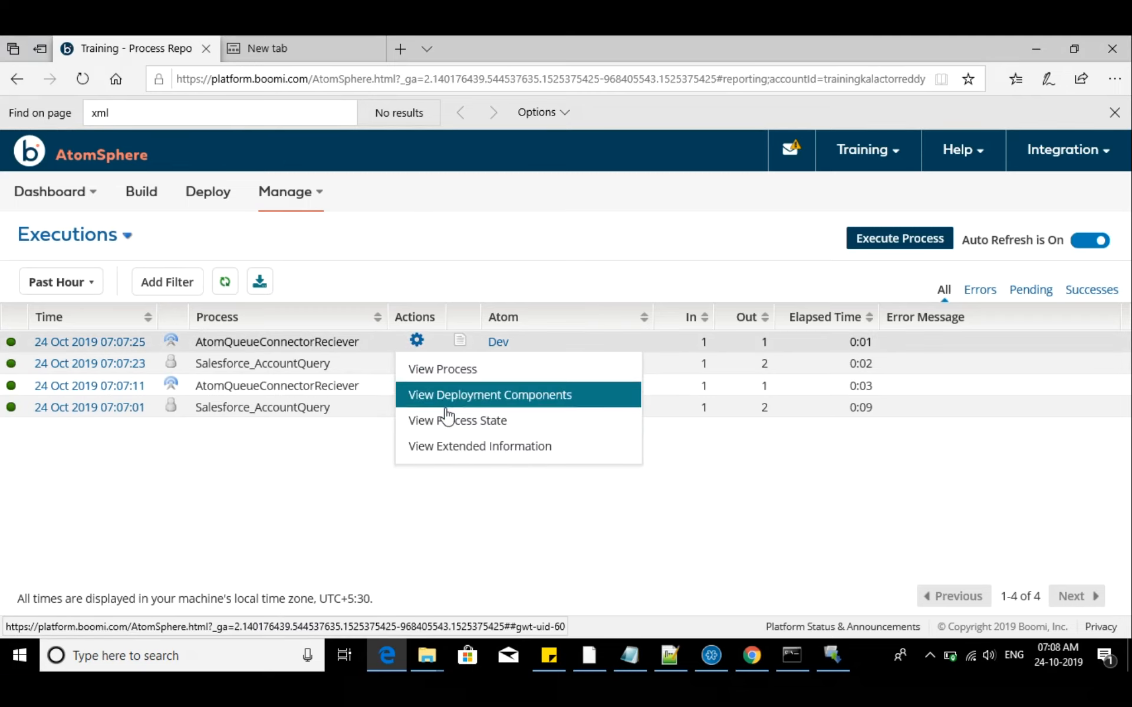
pyautogui.click(451, 421)
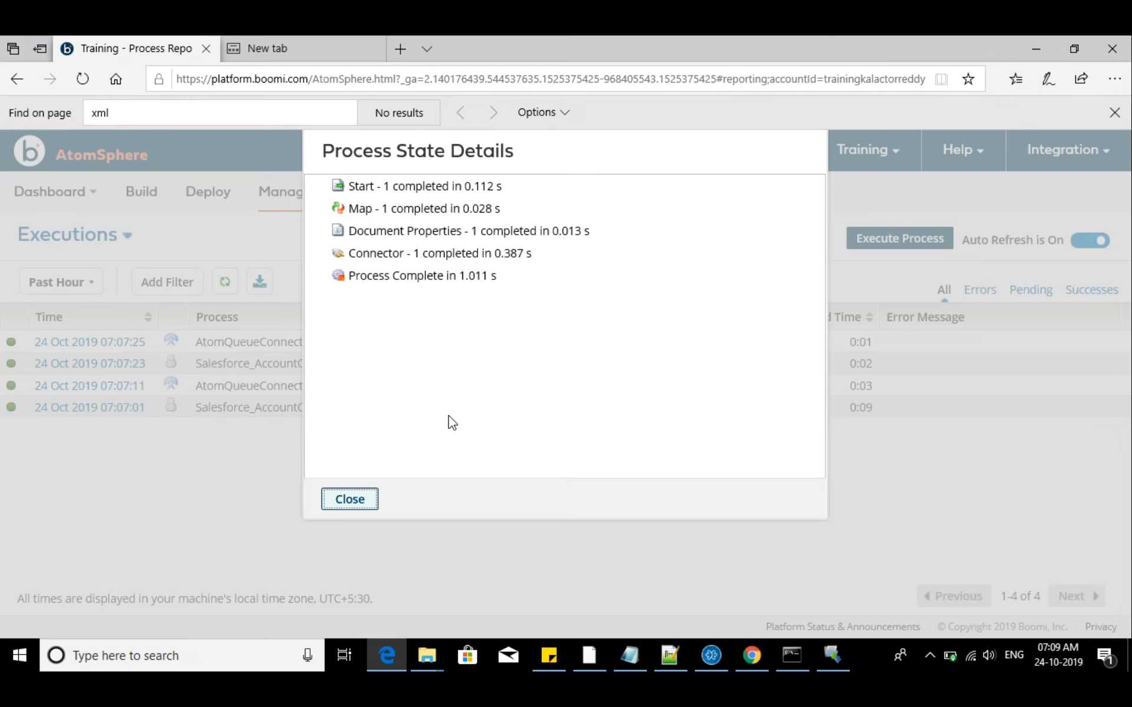
pyautogui.click(360, 503)
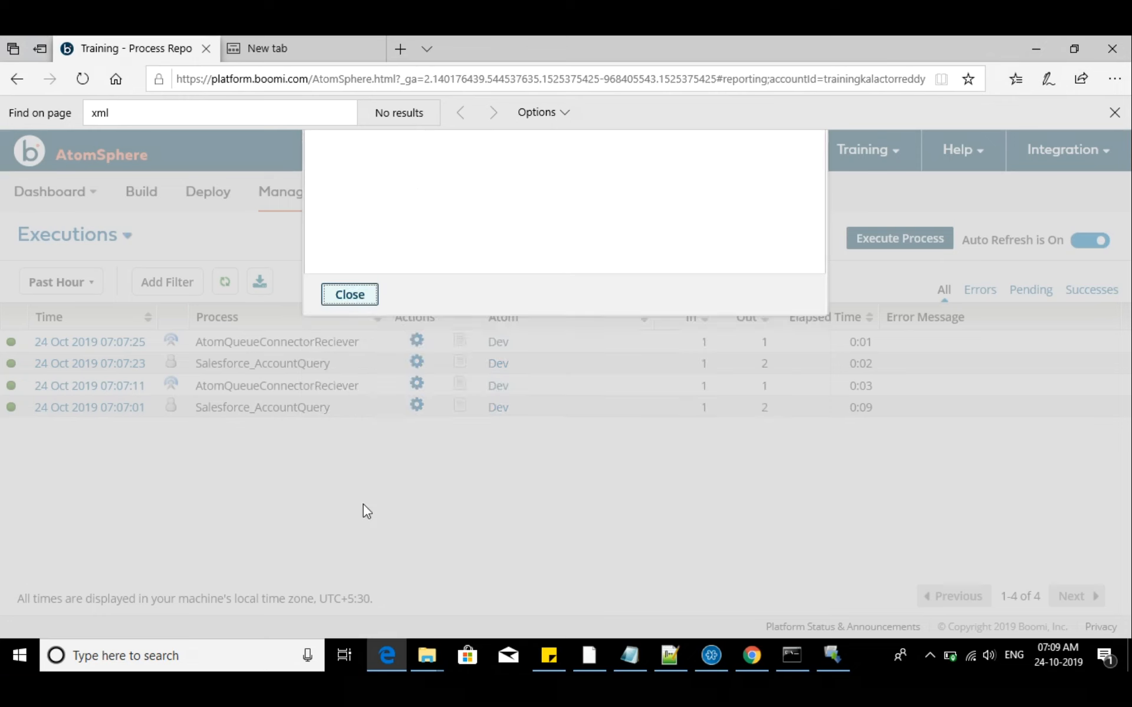
# Open Atom Management and show the deployed processes of the Dev atom
pyautogui.click(331, 198)
pyautogui.click(312, 266)
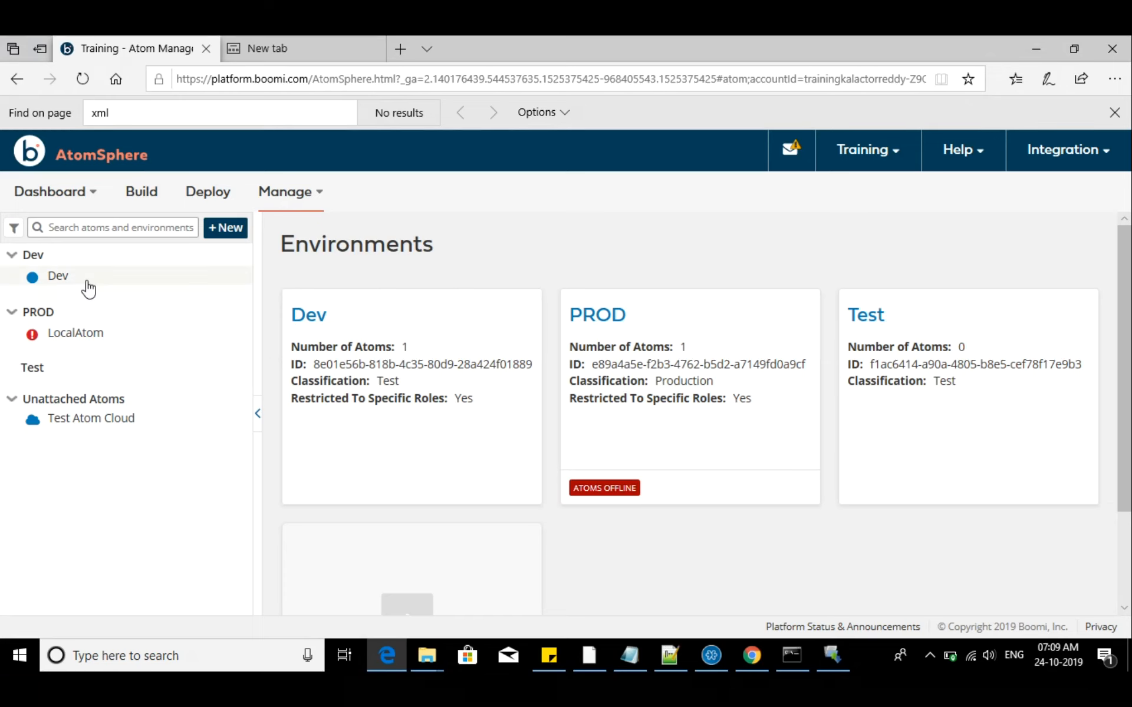
pyautogui.click(89, 287)
pyautogui.click(372, 393)
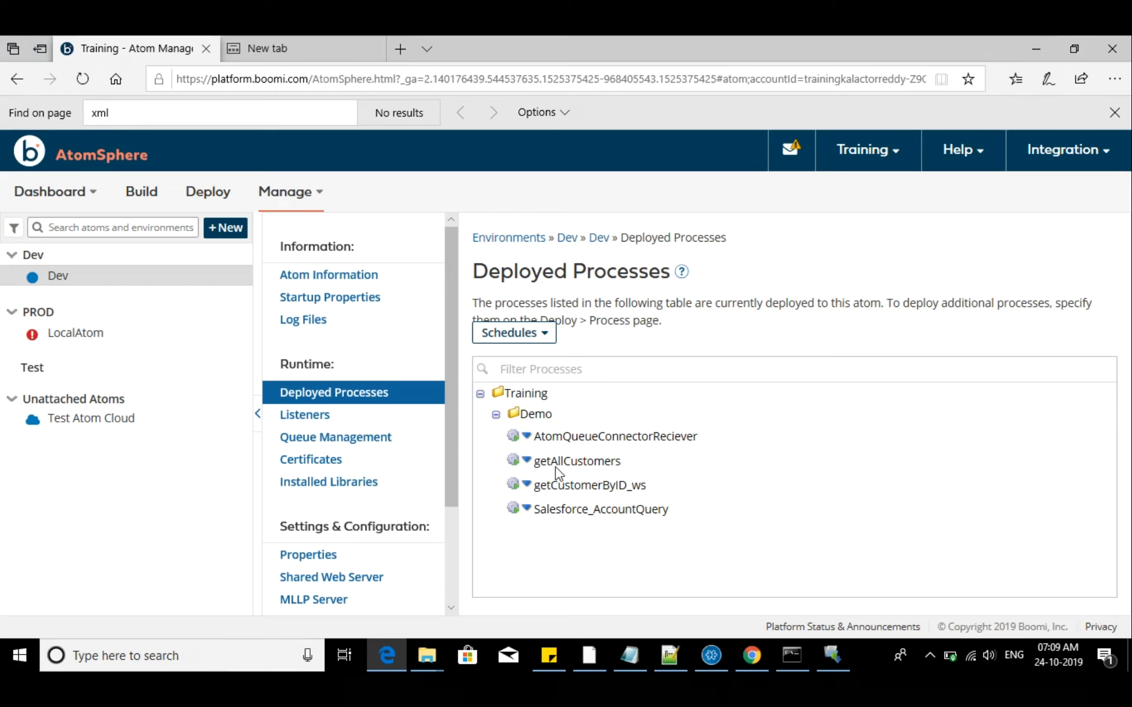
# Compare the actions available for getAllCustomers, getCustomerByID_ws, AtomQueueConnectorReciever and Salesforce_AccountQuery in the deployed processes
pyautogui.click(525, 462)
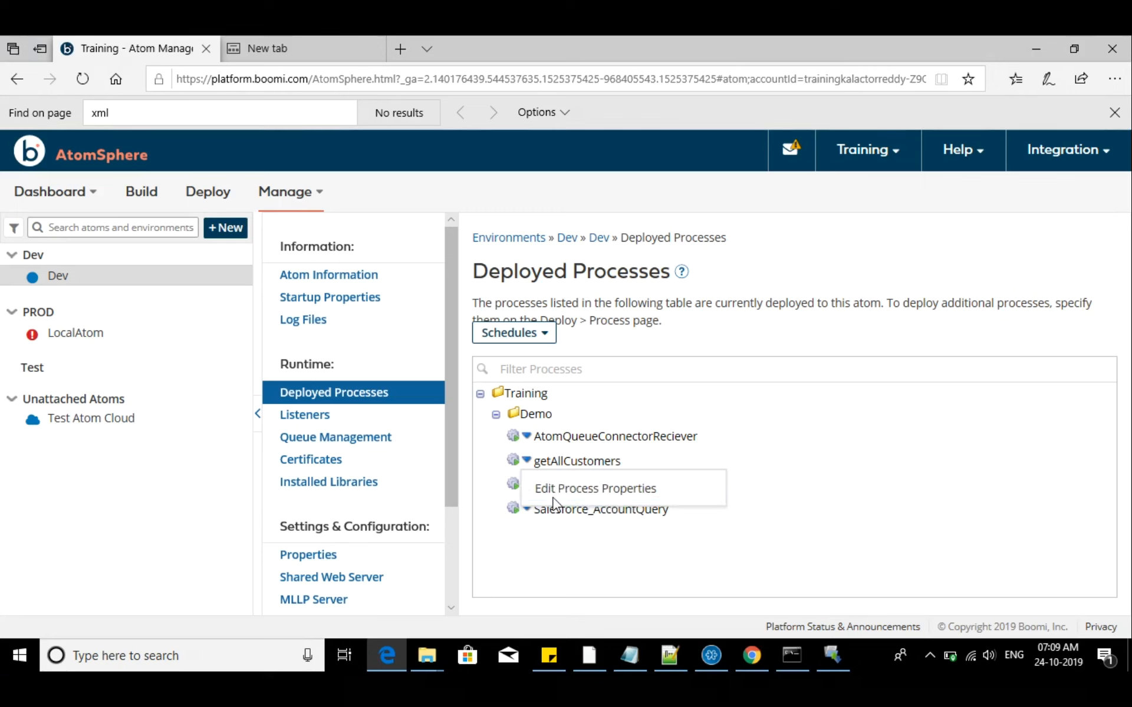
pyautogui.click(525, 484)
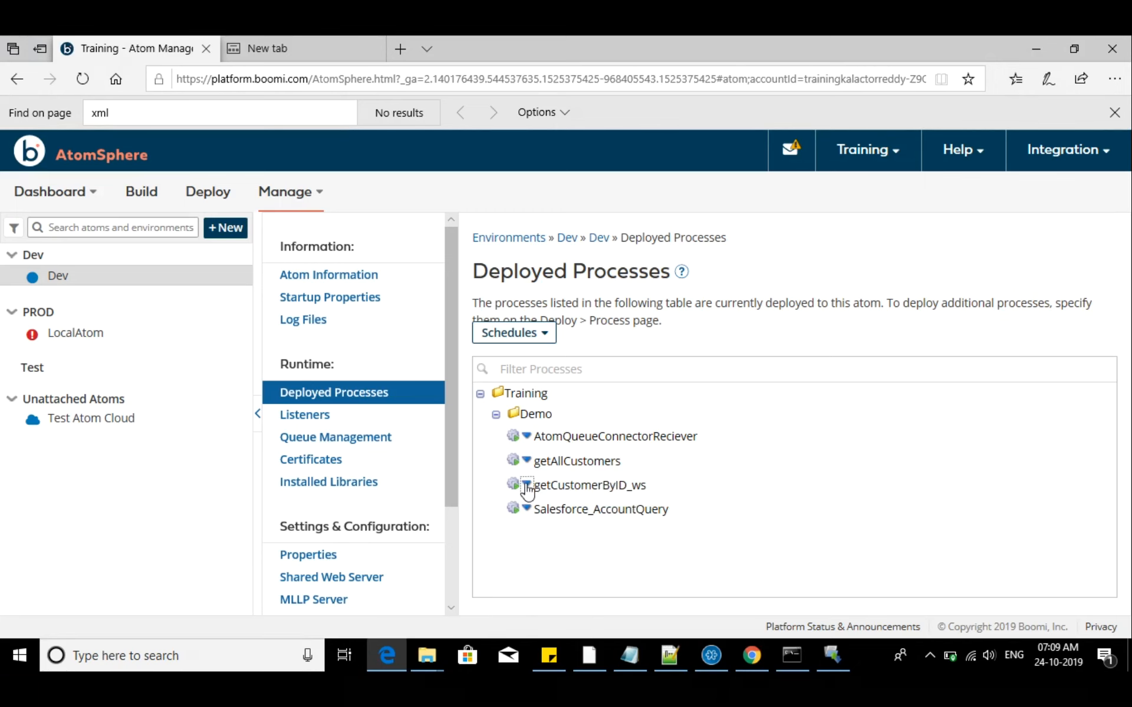
pyautogui.click(526, 436)
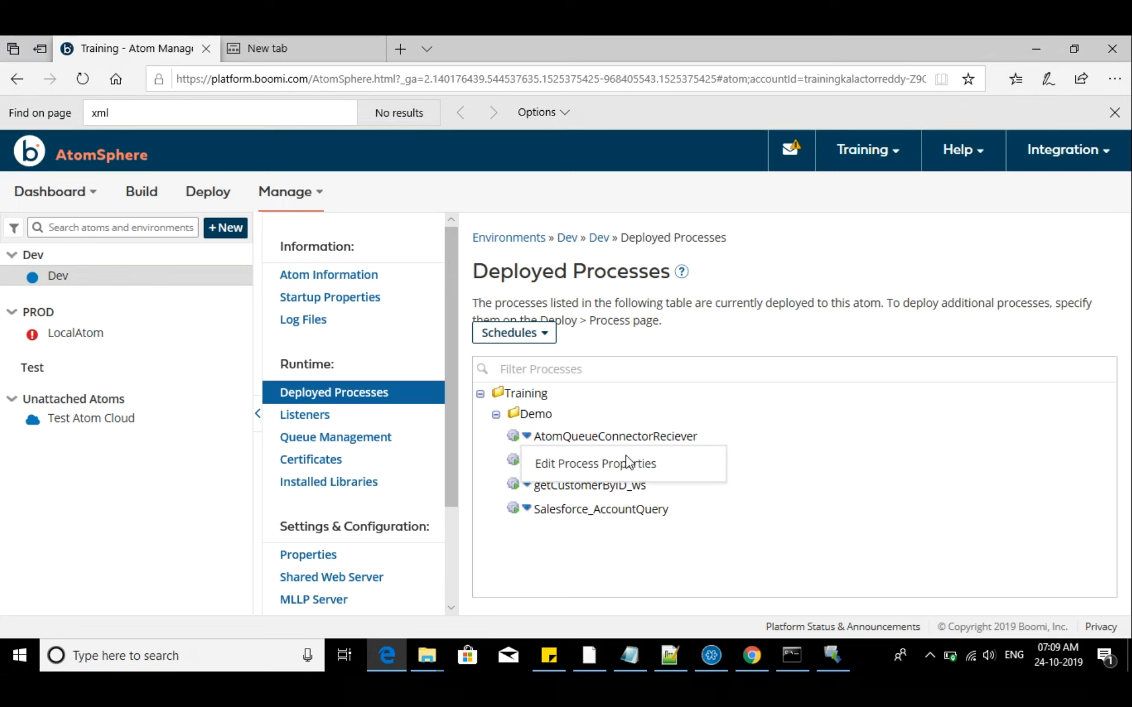
pyautogui.click(529, 510)
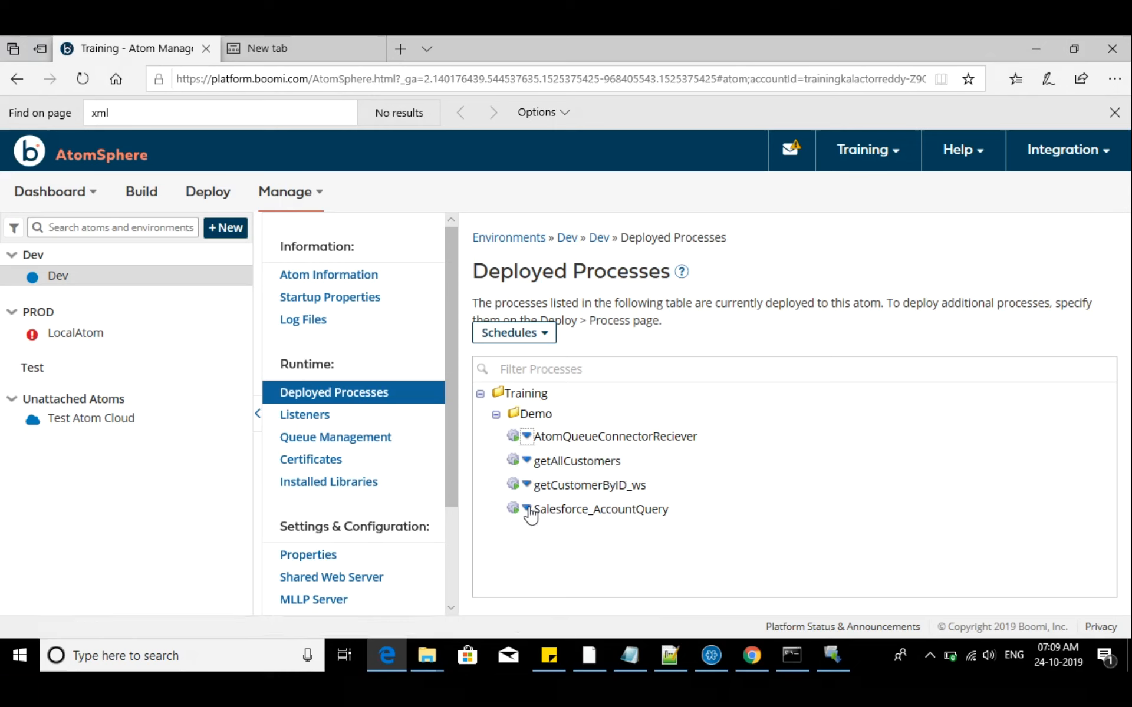
pyautogui.click(527, 511)
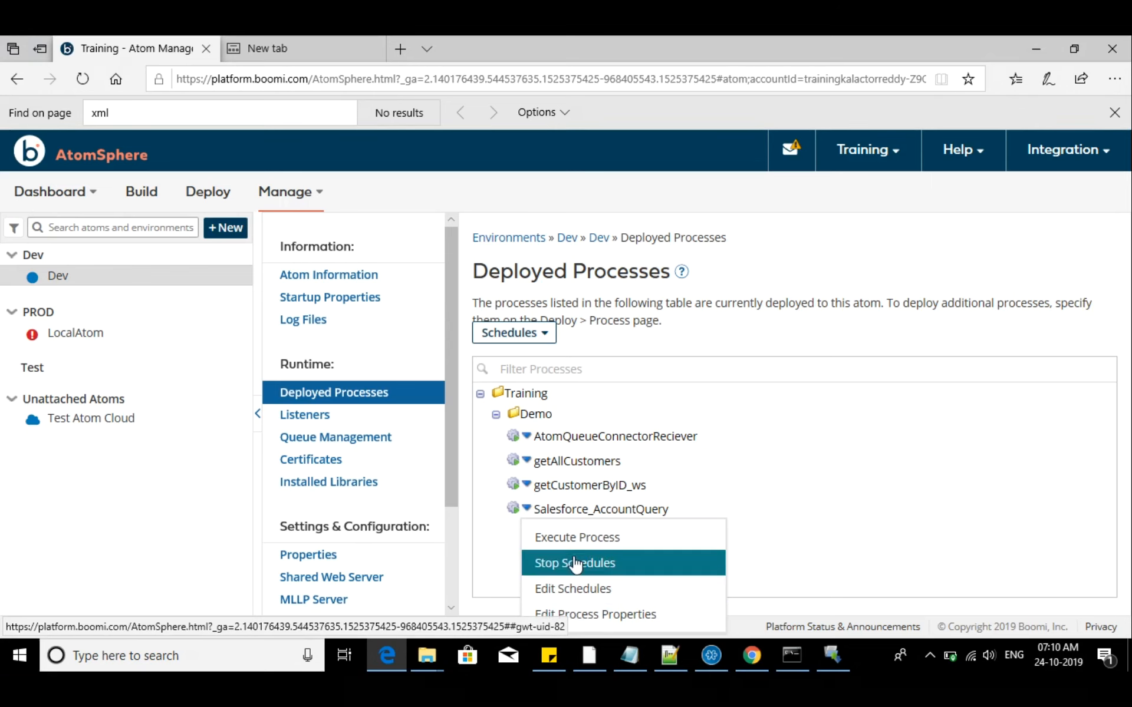
pyautogui.click(526, 461)
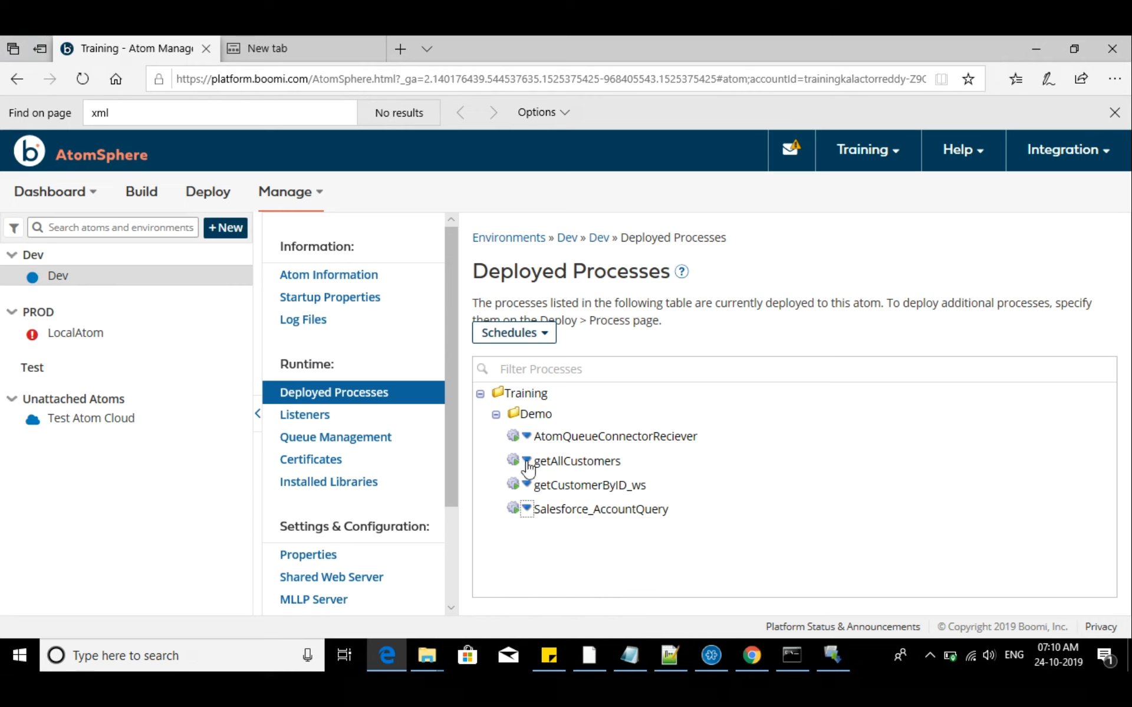
# Open the schedules of the deployed Salesforce_AccountQuery process for editing
pyautogui.click(814, 513)
pyautogui.click(526, 508)
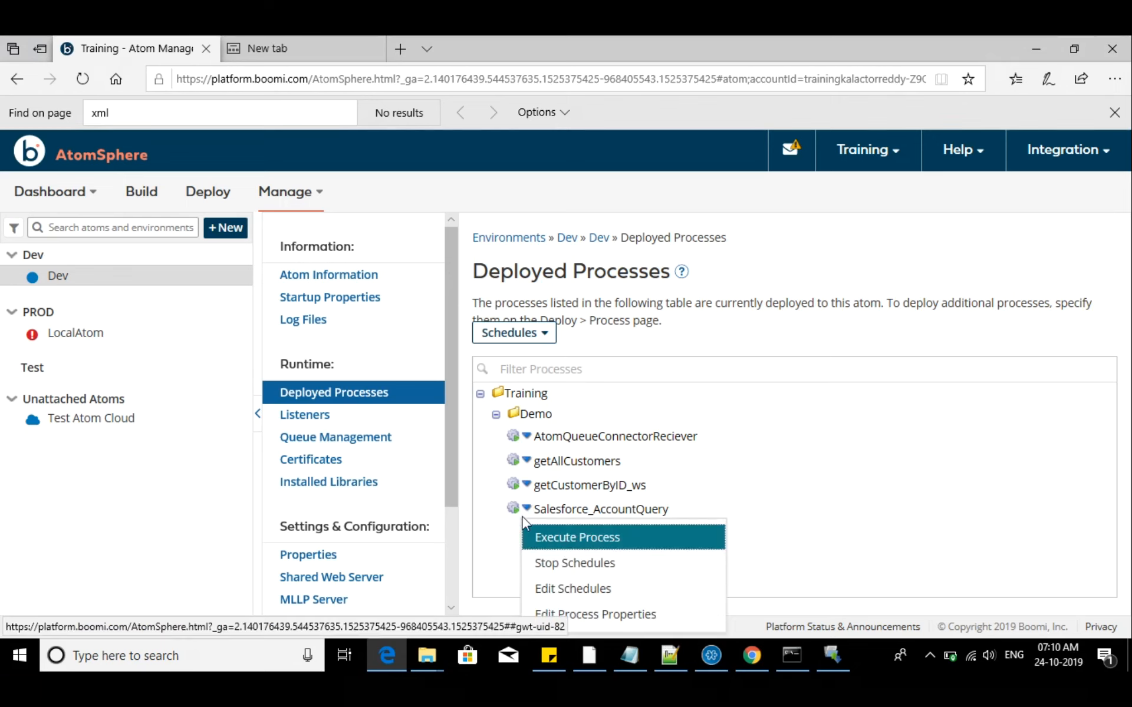
pyautogui.click(586, 590)
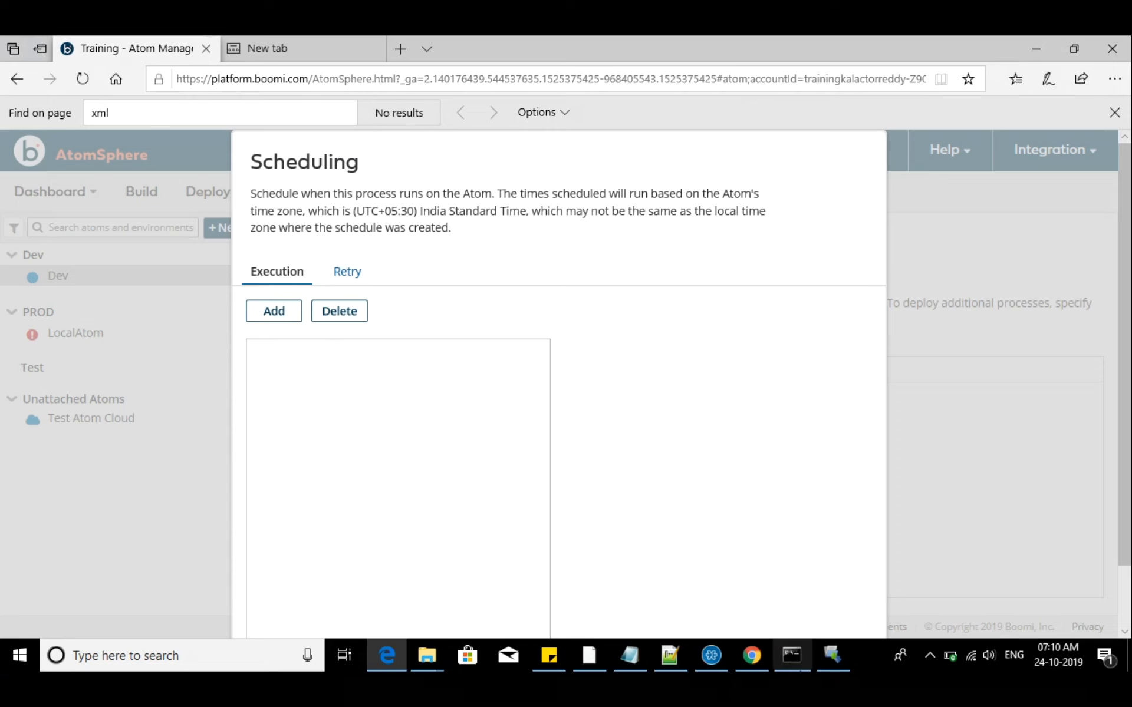
# Switch to Chrome, search Google for "cron job expression example", and open Oracle's Cron Expressions documentation page
pyautogui.click(759, 663)
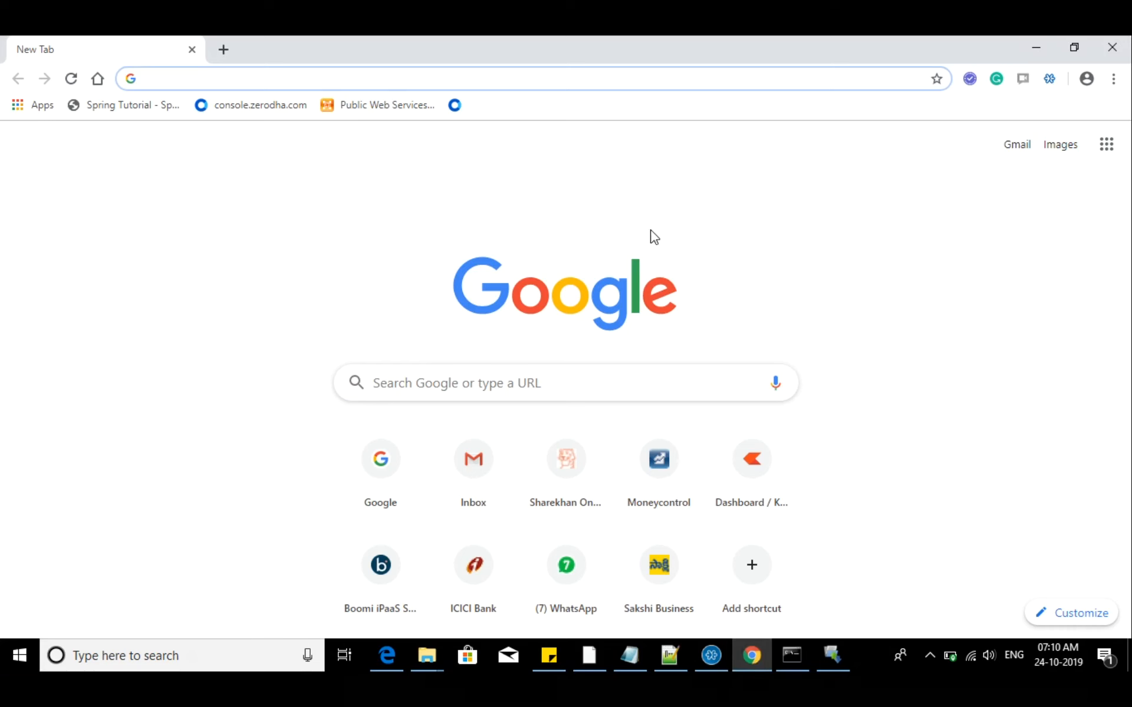
pyautogui.write('simpl')
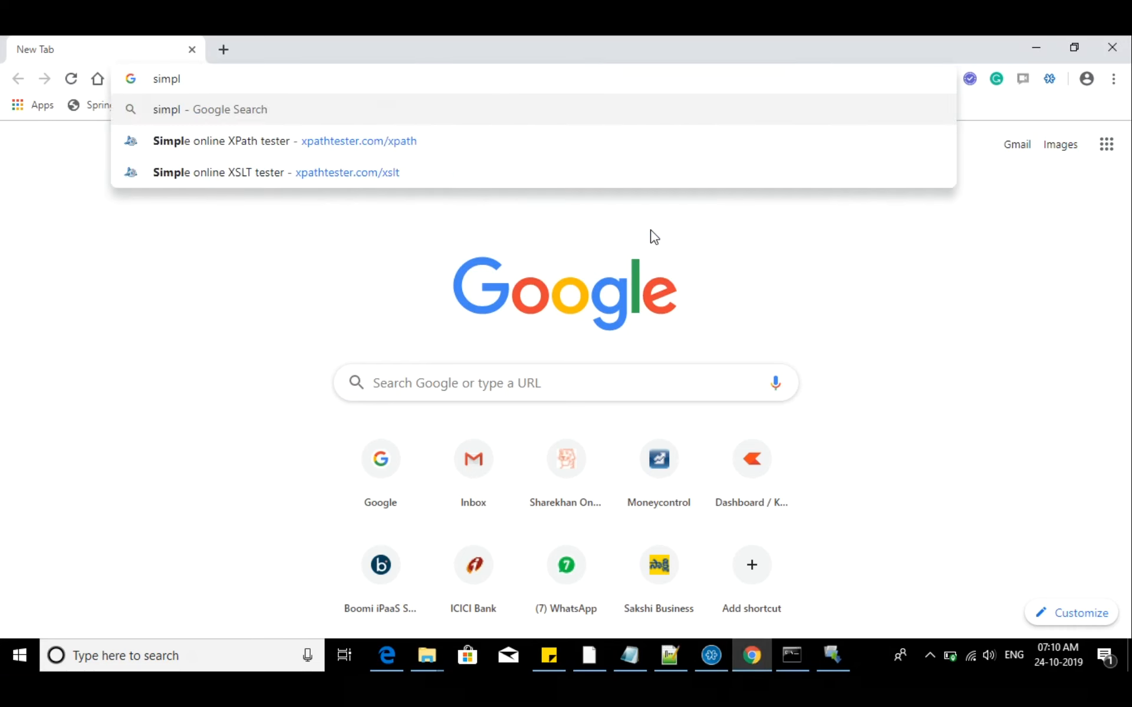
pyautogui.write('e')
pyautogui.hotkey('ctrl', 'a')
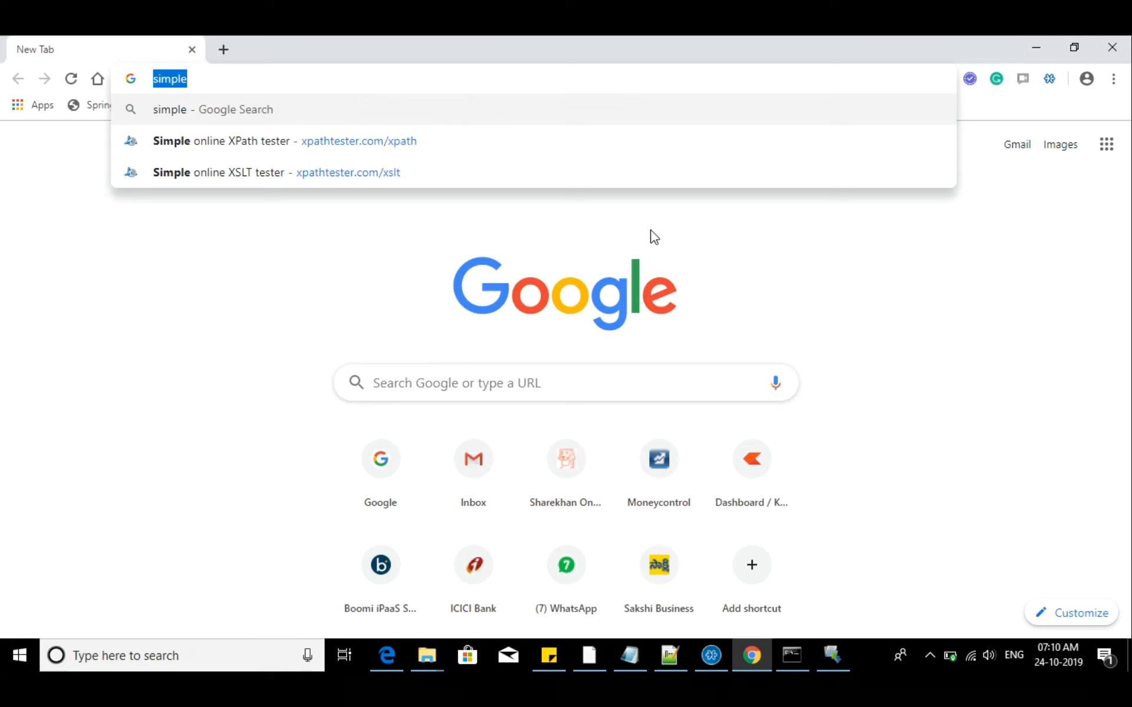
pyautogui.write('cron job')
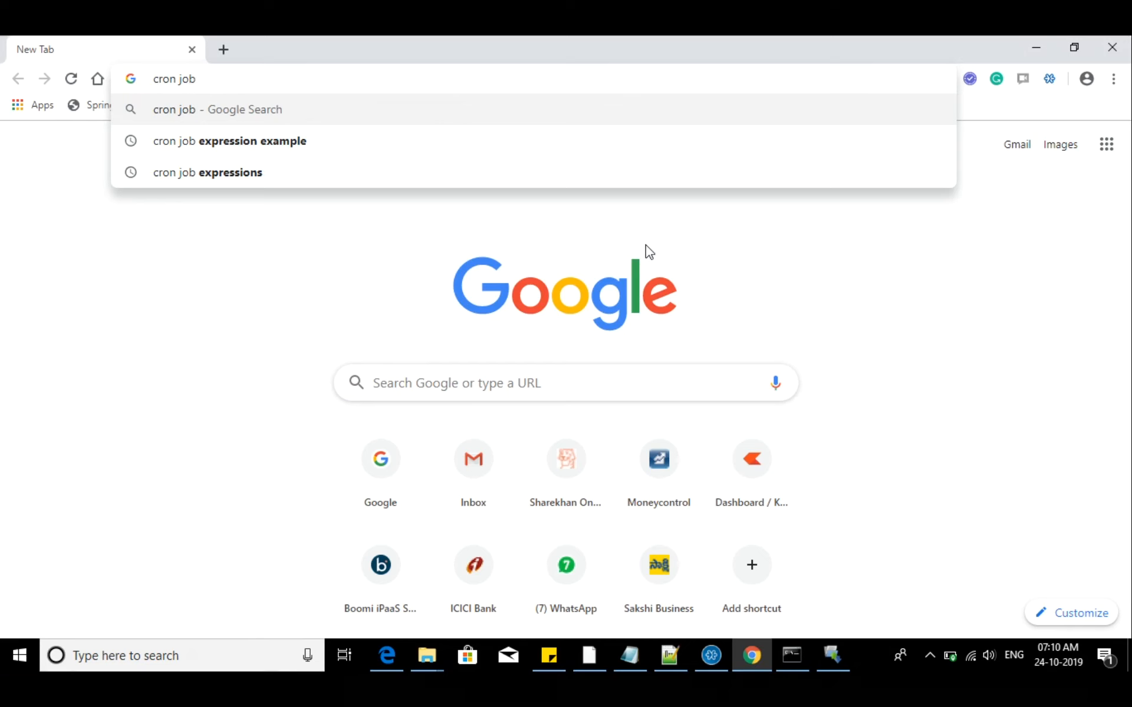
pyautogui.click(229, 145)
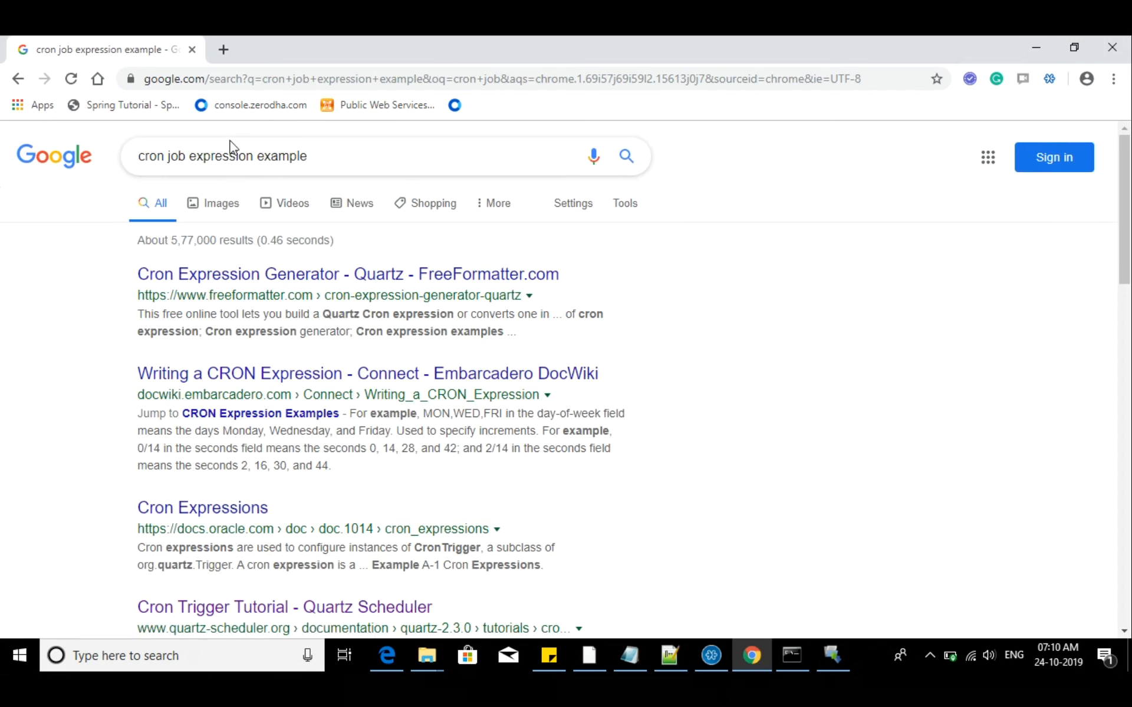
pyautogui.click(200, 510)
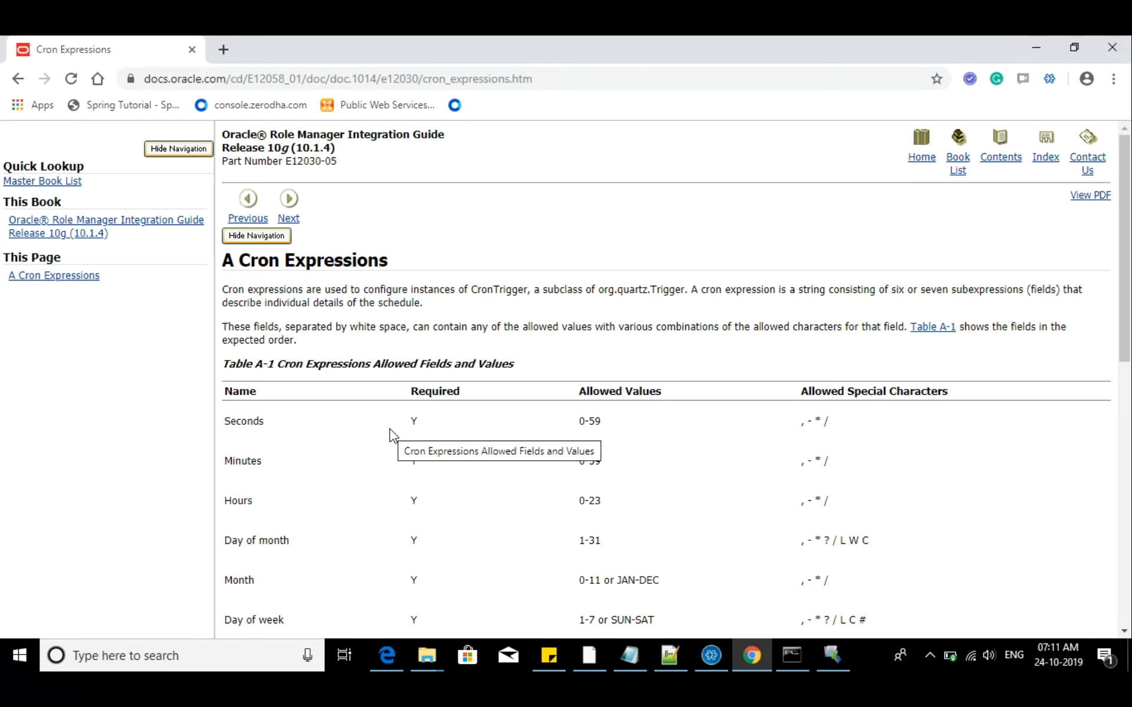
# Examine the allowed cron fields table, its required fields, and the example cron expressions
pyautogui.scroll(-5, 391, 436)
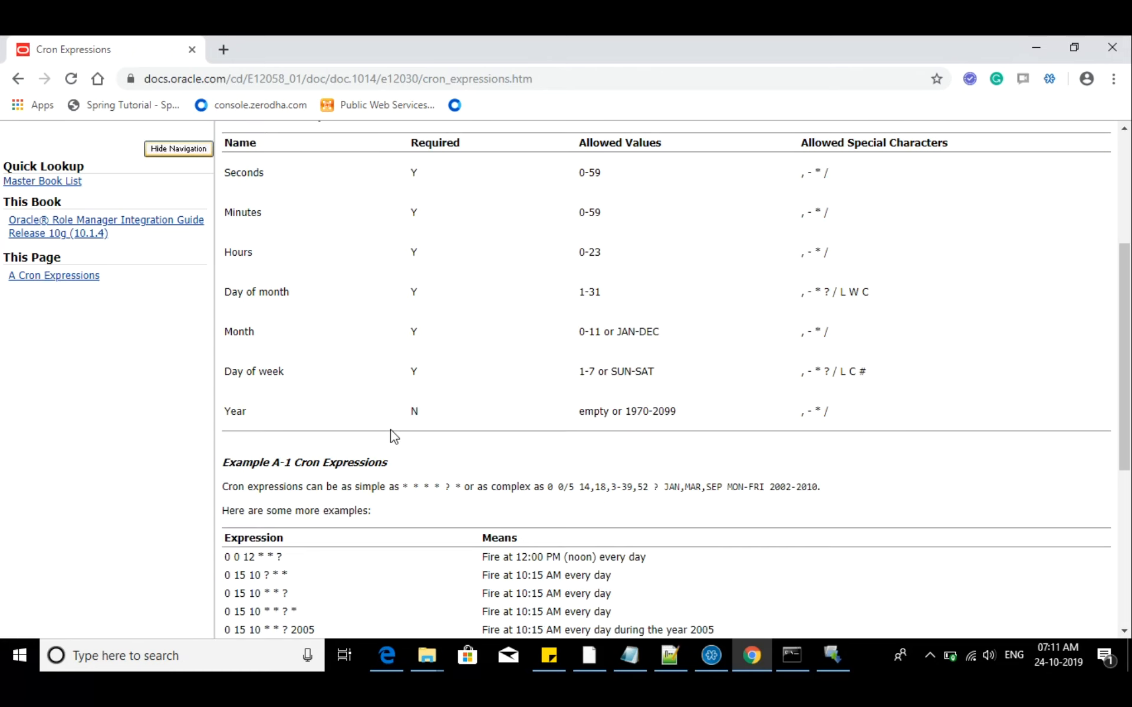
pyautogui.scroll(-3, 393, 436)
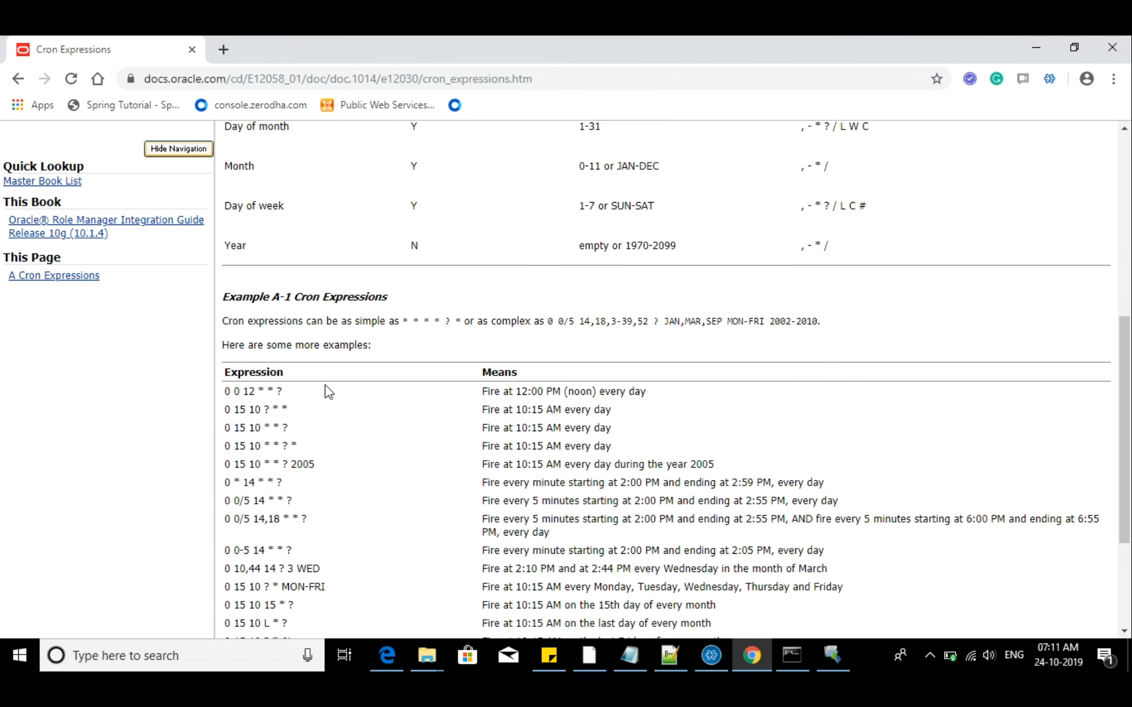
pyautogui.moveTo(403, 321); pyautogui.dragTo(460, 323)
pyautogui.scroll(3, 460, 323)
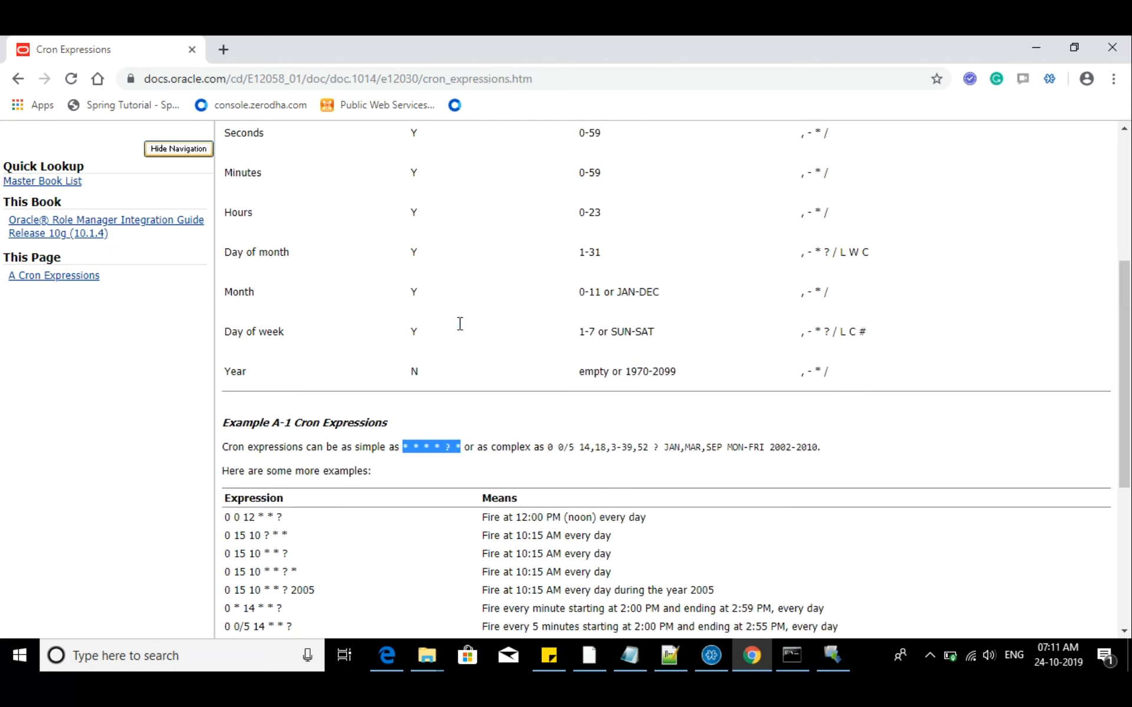
pyautogui.scroll(2, 426, 227)
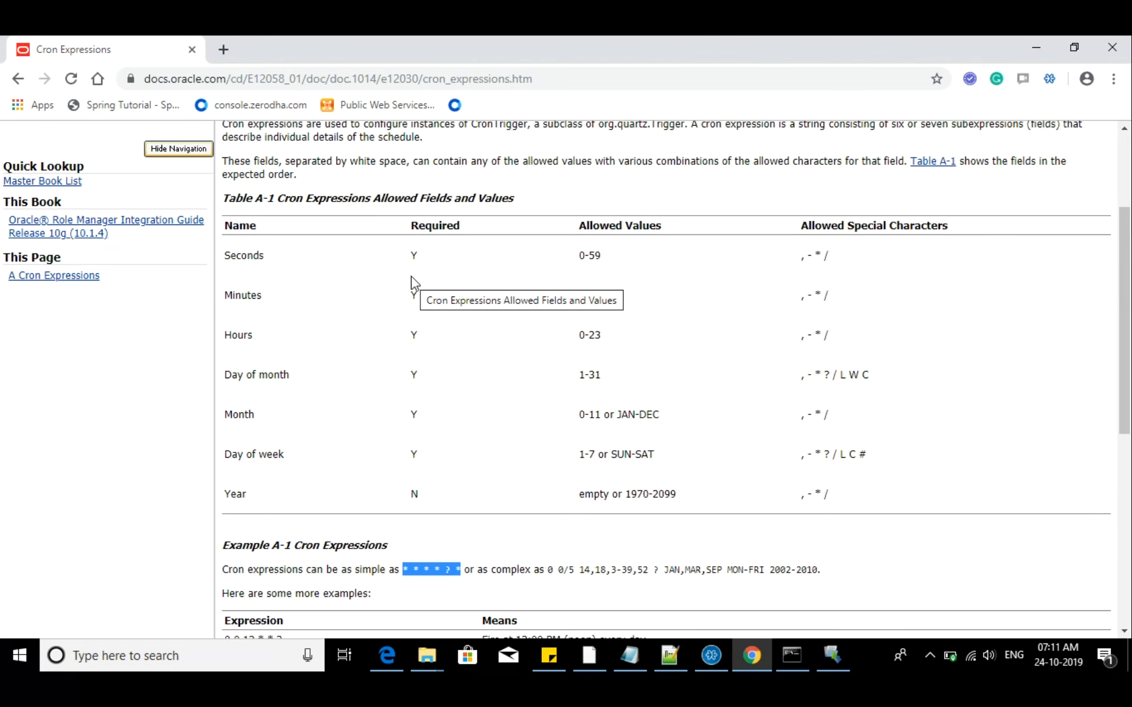
pyautogui.scroll(-2, 488, 333)
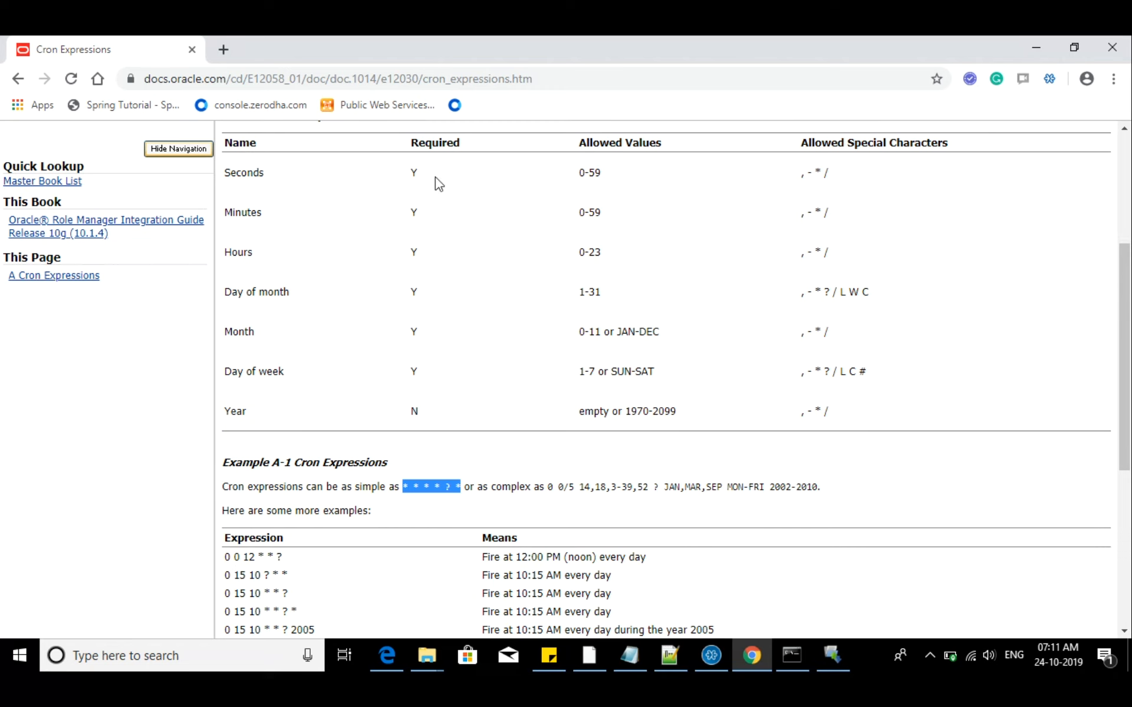
pyautogui.doubleClick(413, 372)
pyautogui.doubleClick(414, 331)
pyautogui.doubleClick(413, 252)
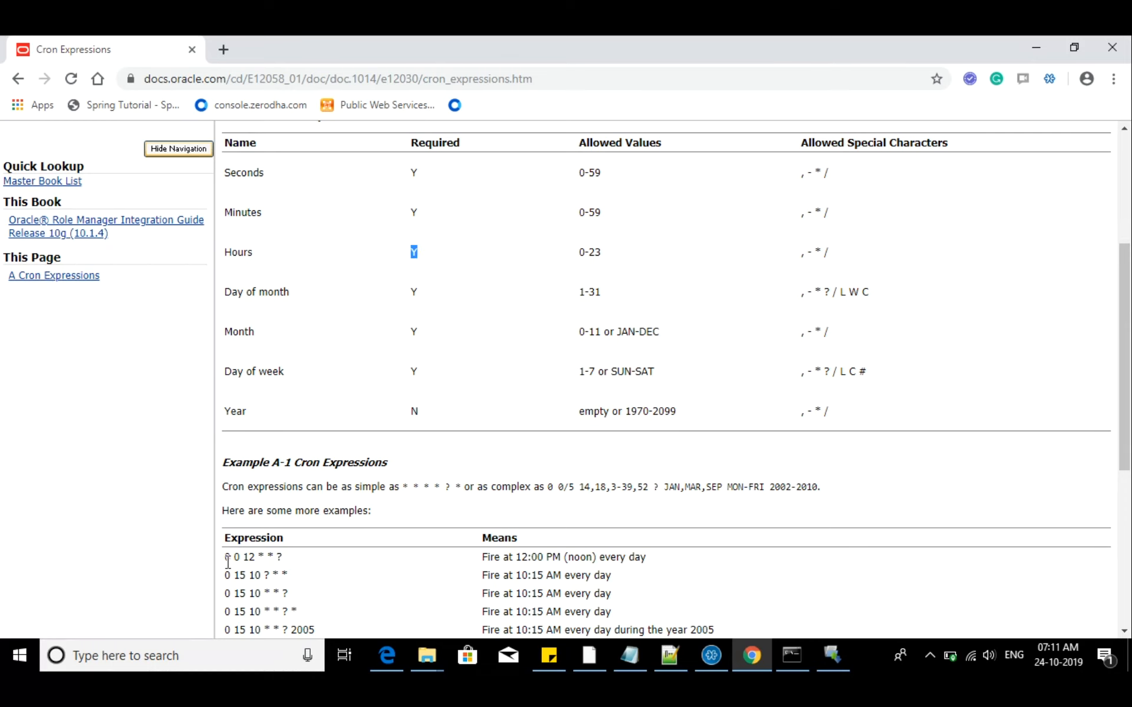
# Examine the 0 0 12 * * ? example against the Required column for the hour, day, month and year fields
pyautogui.moveTo(226, 557); pyautogui.dragTo(289, 563)
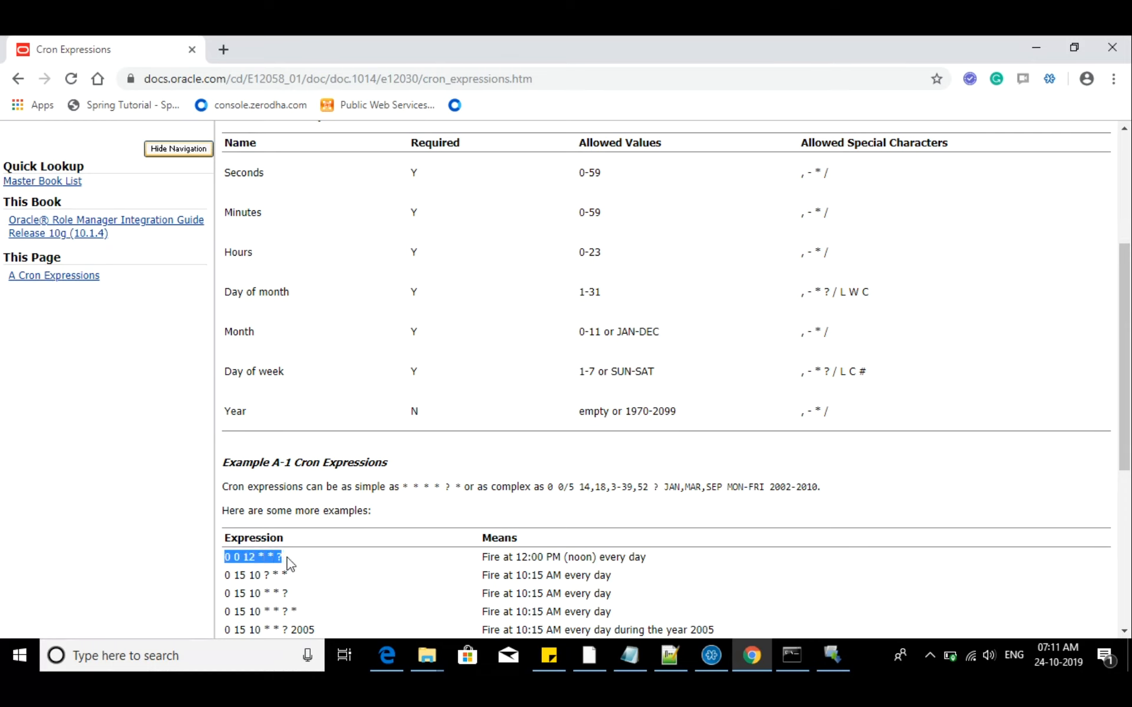
pyautogui.moveTo(513, 557); pyautogui.dragTo(554, 560)
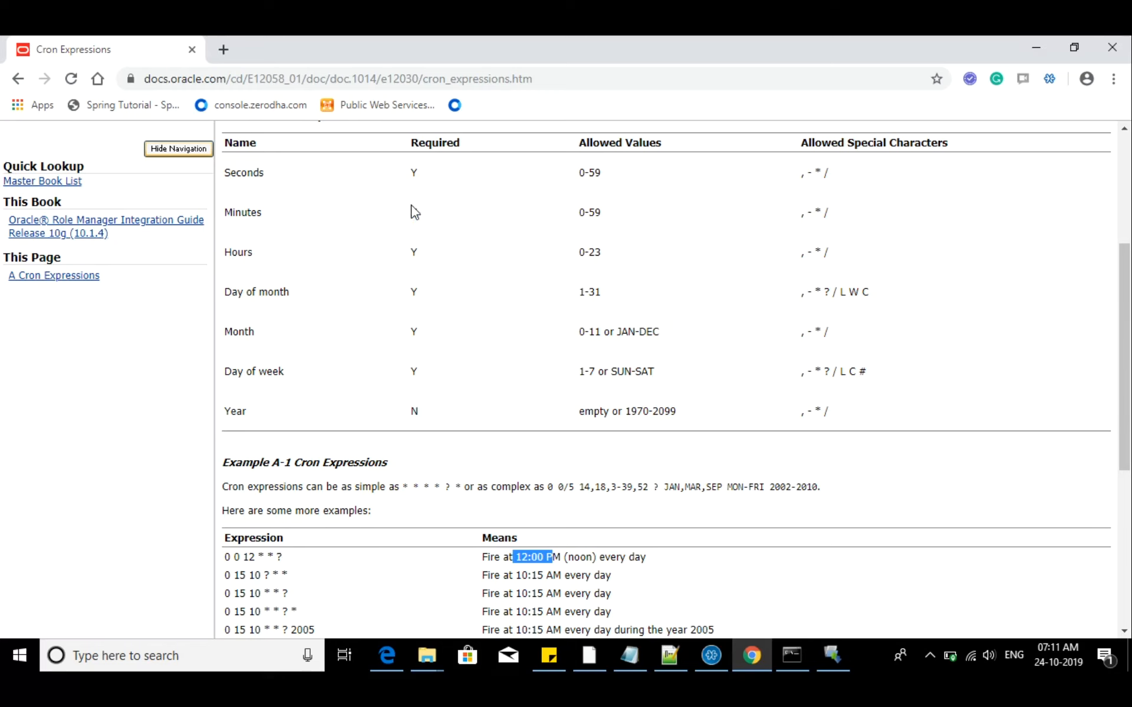
pyautogui.click(418, 253)
pyautogui.doubleClick(415, 294)
pyautogui.rightClick(414, 301)
pyautogui.click(379, 333)
pyautogui.doubleClick(416, 293)
pyautogui.doubleClick(413, 333)
pyautogui.doubleClick(414, 372)
pyautogui.doubleClick(415, 412)
pyautogui.scroll(-3, 436, 426)
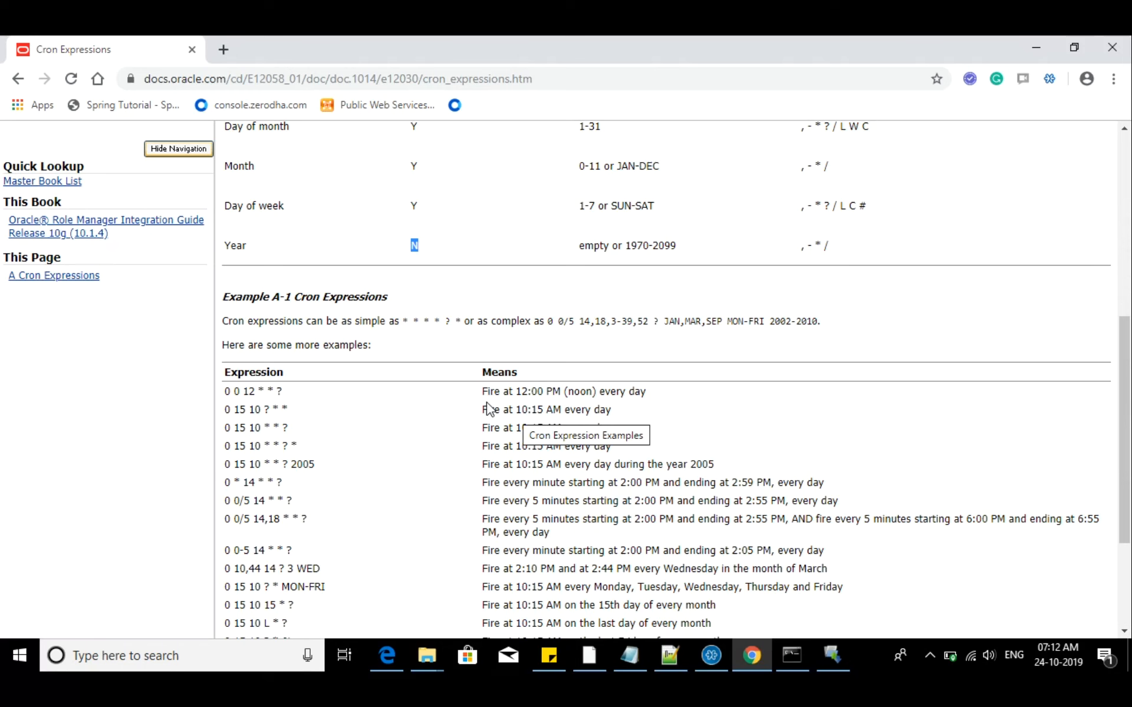
# Examine the hour and wildcard parts of 0 0 12 * * ? and the meaning of 0 15 10 ? * *
pyautogui.moveTo(255, 391); pyautogui.dragTo(250, 391)
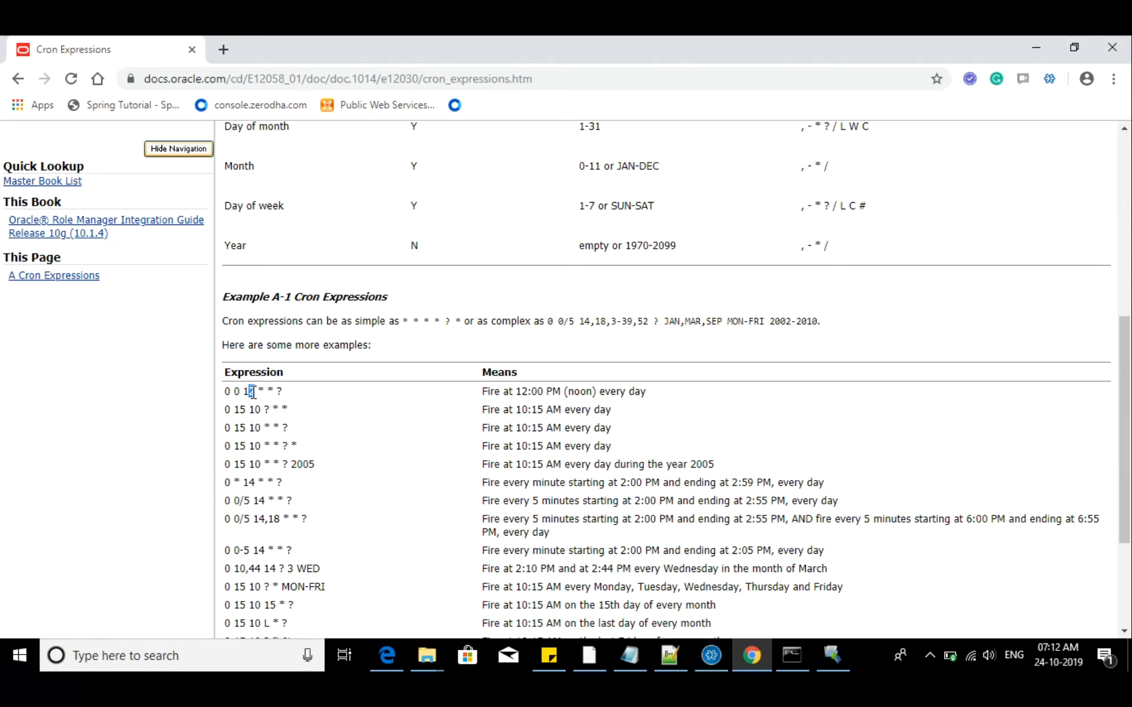
pyautogui.moveTo(611, 391); pyautogui.dragTo(637, 391)
pyautogui.click(263, 391)
pyautogui.moveTo(263, 391); pyautogui.dragTo(261, 391)
pyautogui.moveTo(274, 391); pyautogui.dragTo(267, 390)
pyautogui.moveTo(236, 409); pyautogui.dragTo(262, 409)
pyautogui.moveTo(522, 409); pyautogui.dragTo(613, 411)
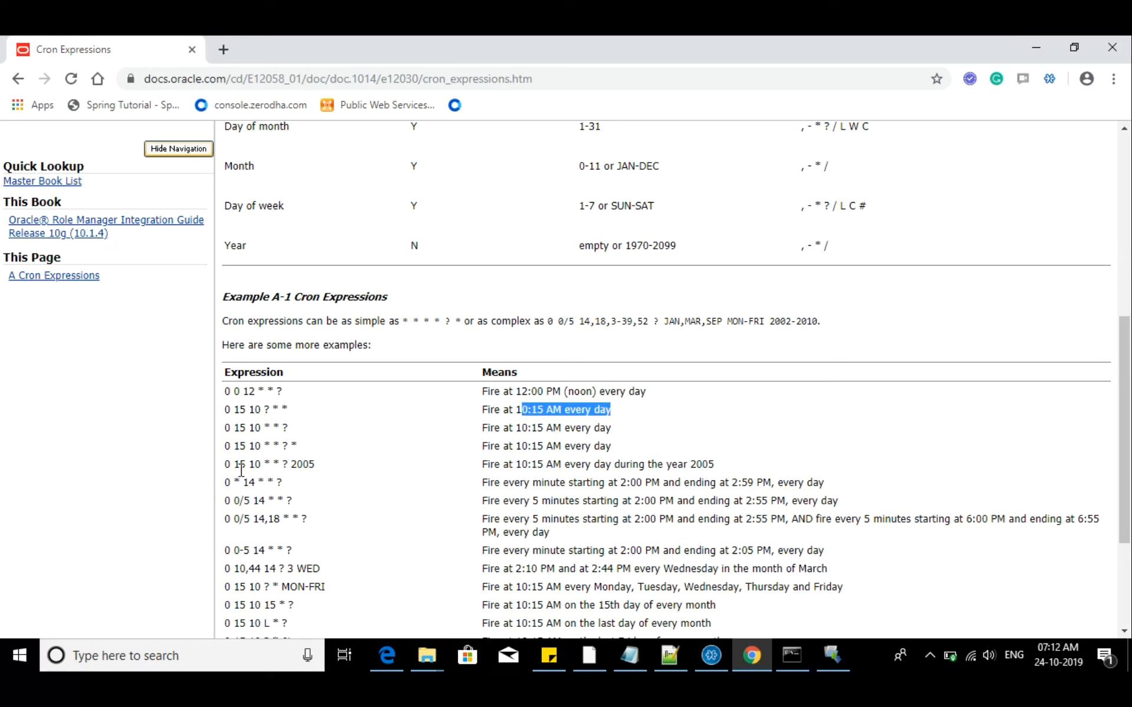
# Examine the cron example limited to the year 2005 and the every-minute example 0 * 14 * * ?
pyautogui.moveTo(297, 464); pyautogui.dragTo(307, 464)
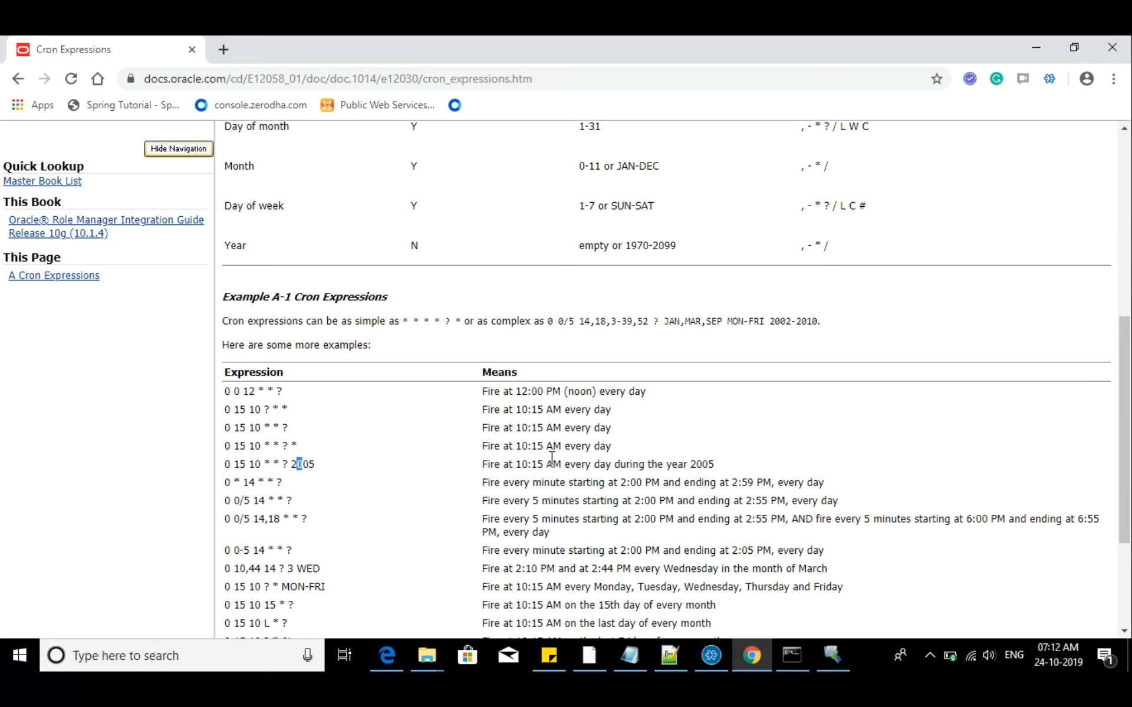
pyautogui.moveTo(528, 463); pyautogui.dragTo(731, 468)
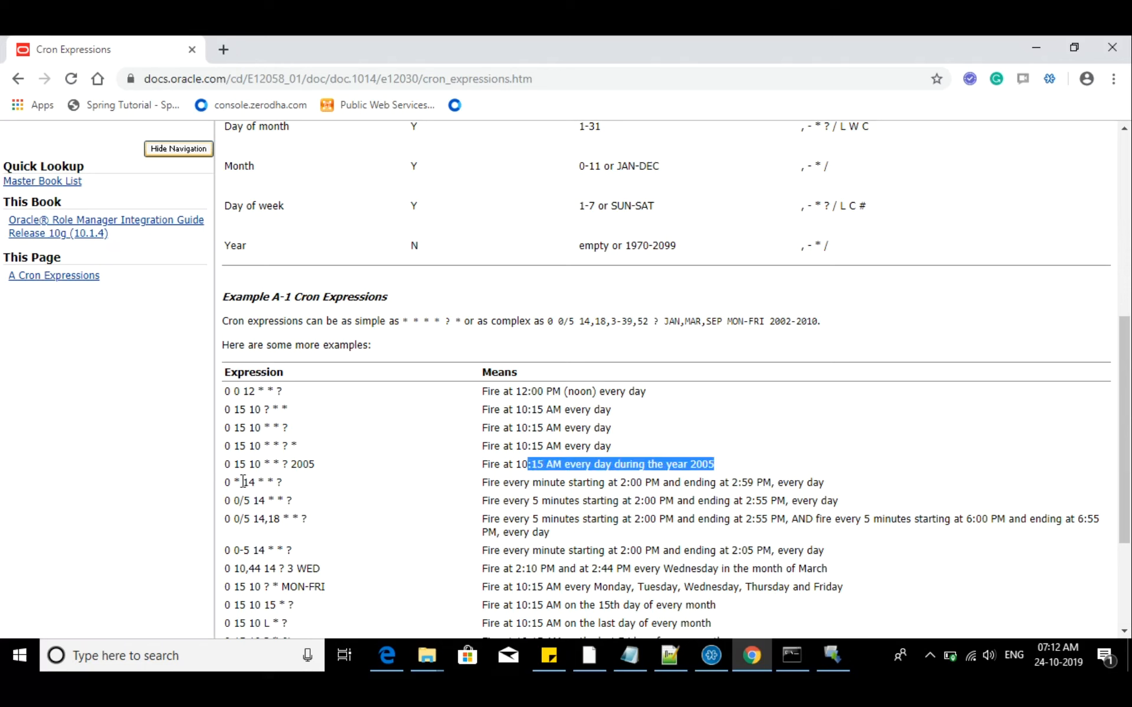
pyautogui.moveTo(242, 482); pyautogui.dragTo(257, 483)
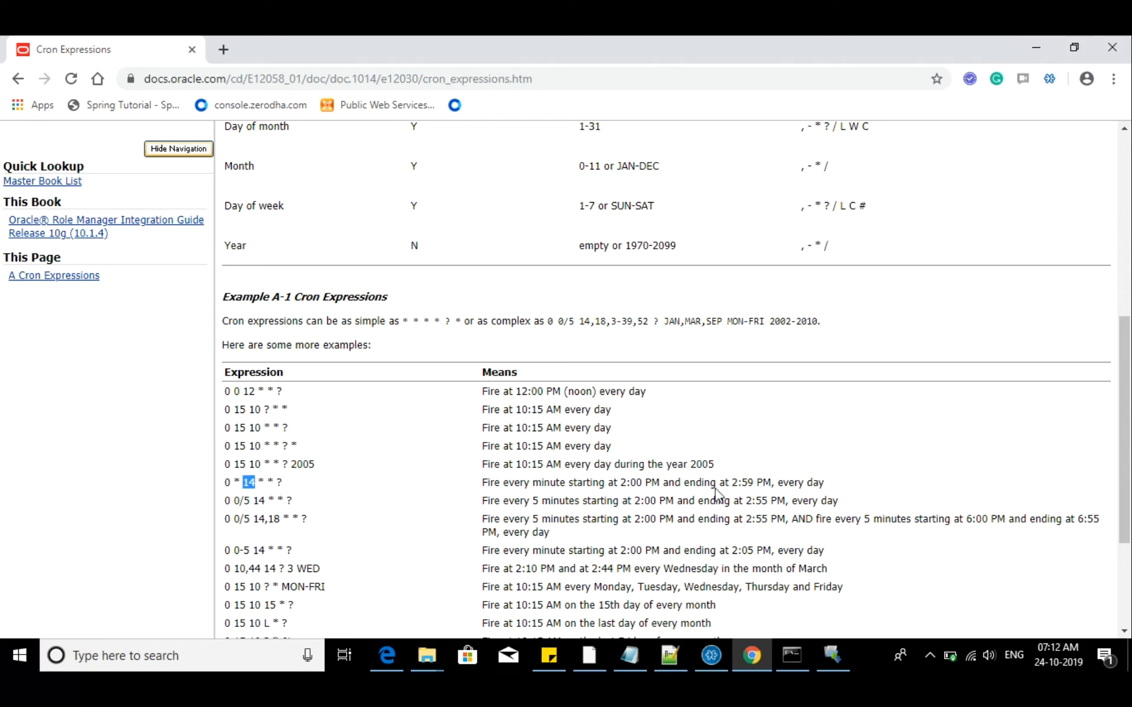
pyautogui.moveTo(514, 483); pyautogui.dragTo(650, 483)
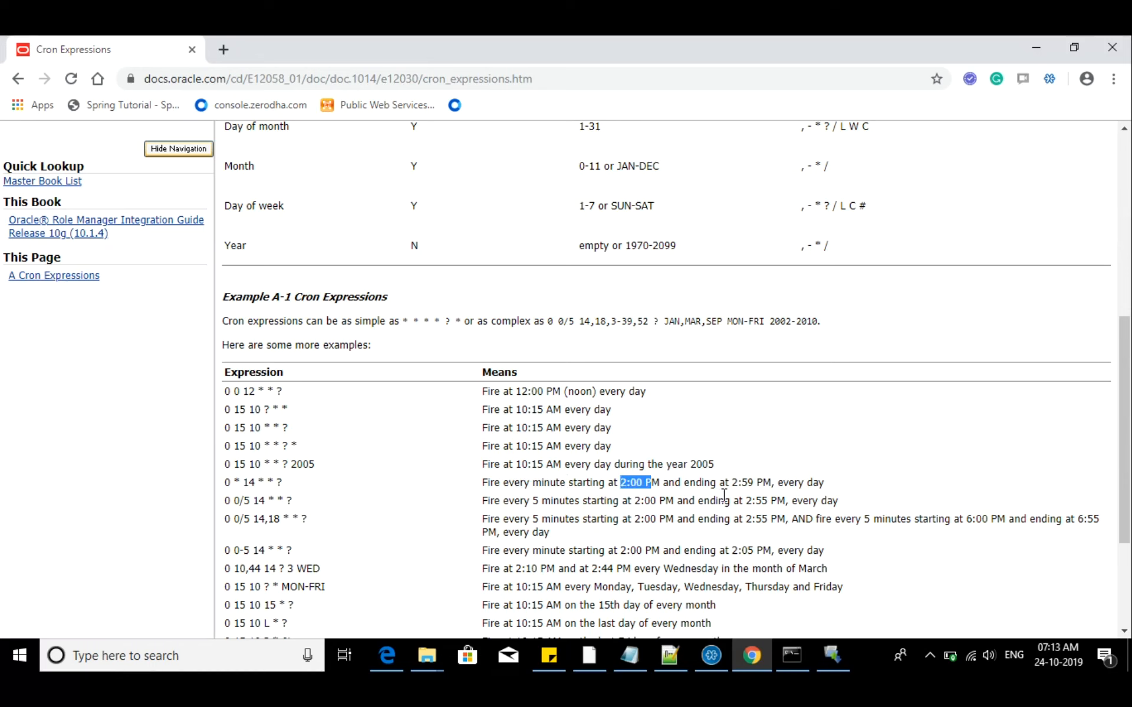
pyautogui.moveTo(732, 482); pyautogui.dragTo(818, 477)
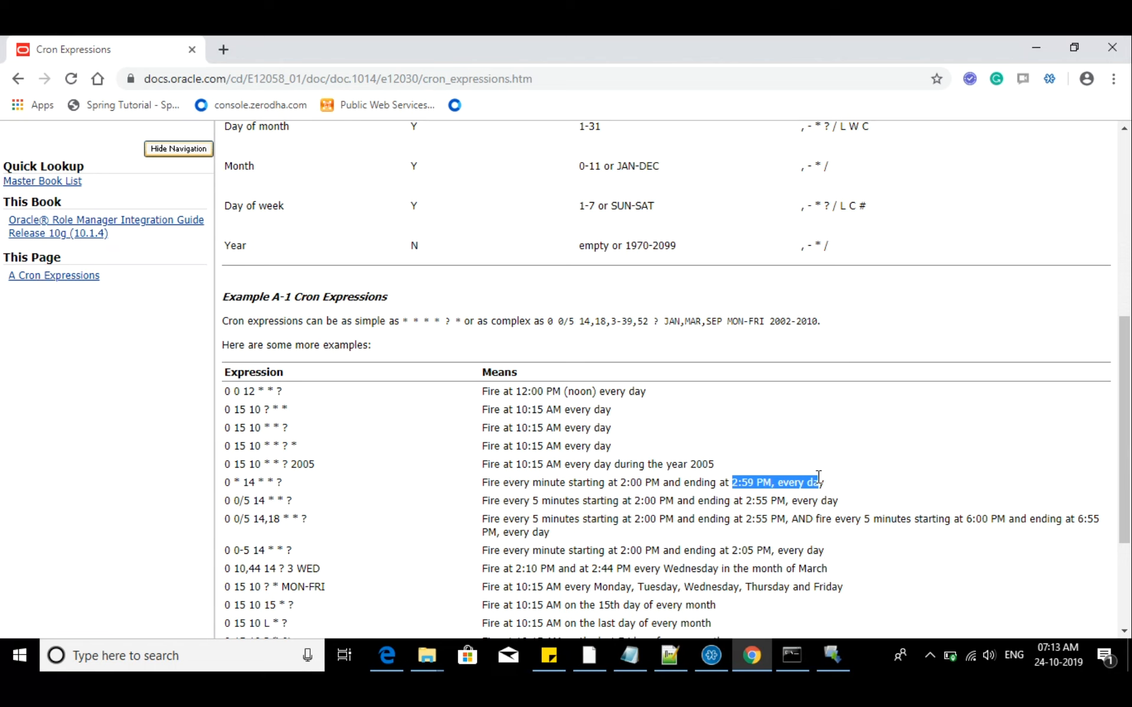
pyautogui.moveTo(599, 482); pyautogui.dragTo(239, 482)
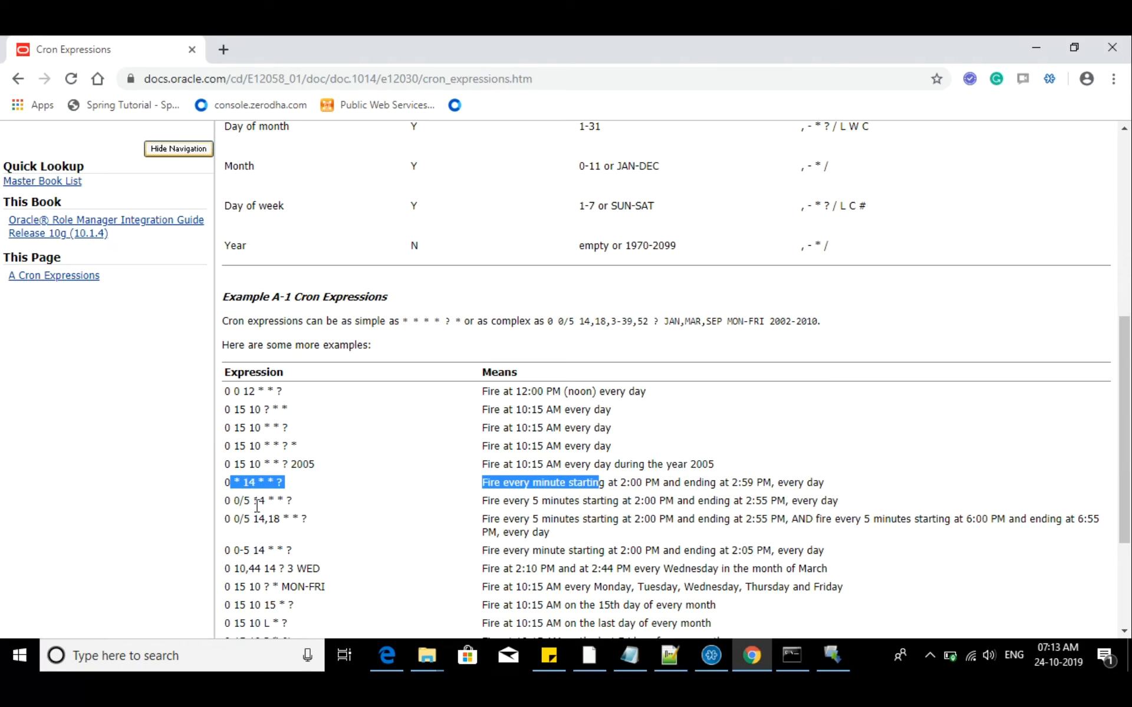
# Examine the five-minute example 0 0/5 14 * * ?, the MON-FRI example and the last-day-of-month example
pyautogui.doubleClick(257, 505)
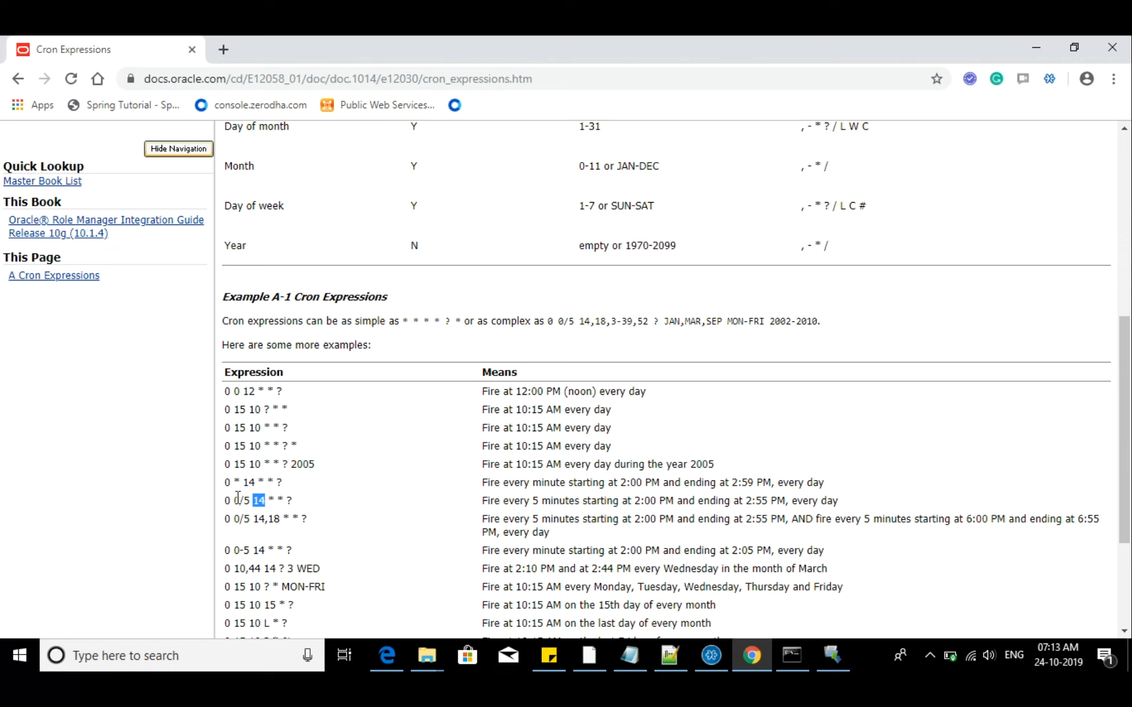
pyautogui.moveTo(234, 500); pyautogui.dragTo(250, 499)
pyautogui.moveTo(517, 505); pyautogui.dragTo(767, 502)
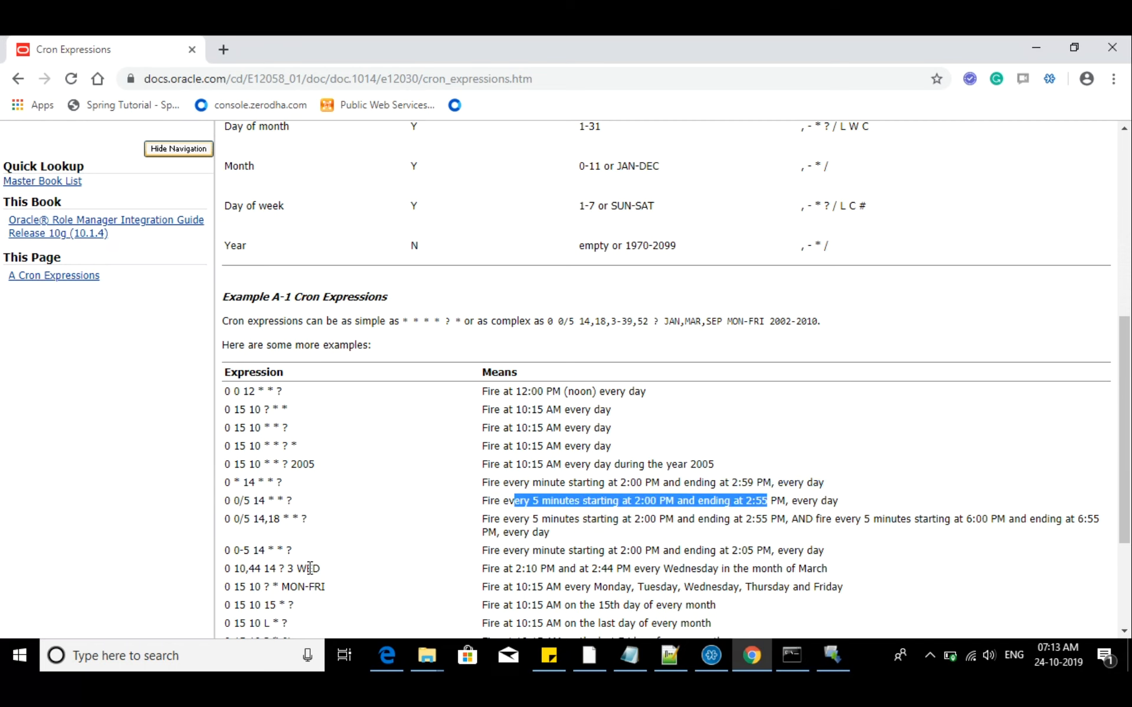
pyautogui.scroll(-1, 310, 568)
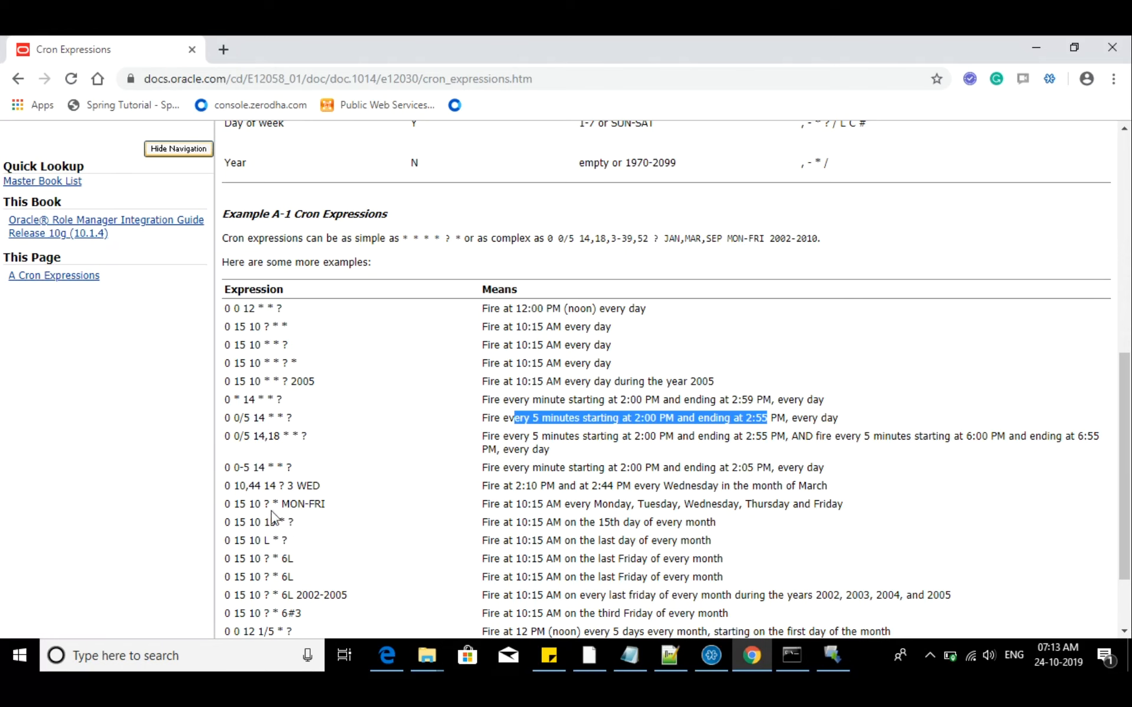
pyautogui.moveTo(257, 505); pyautogui.dragTo(243, 506)
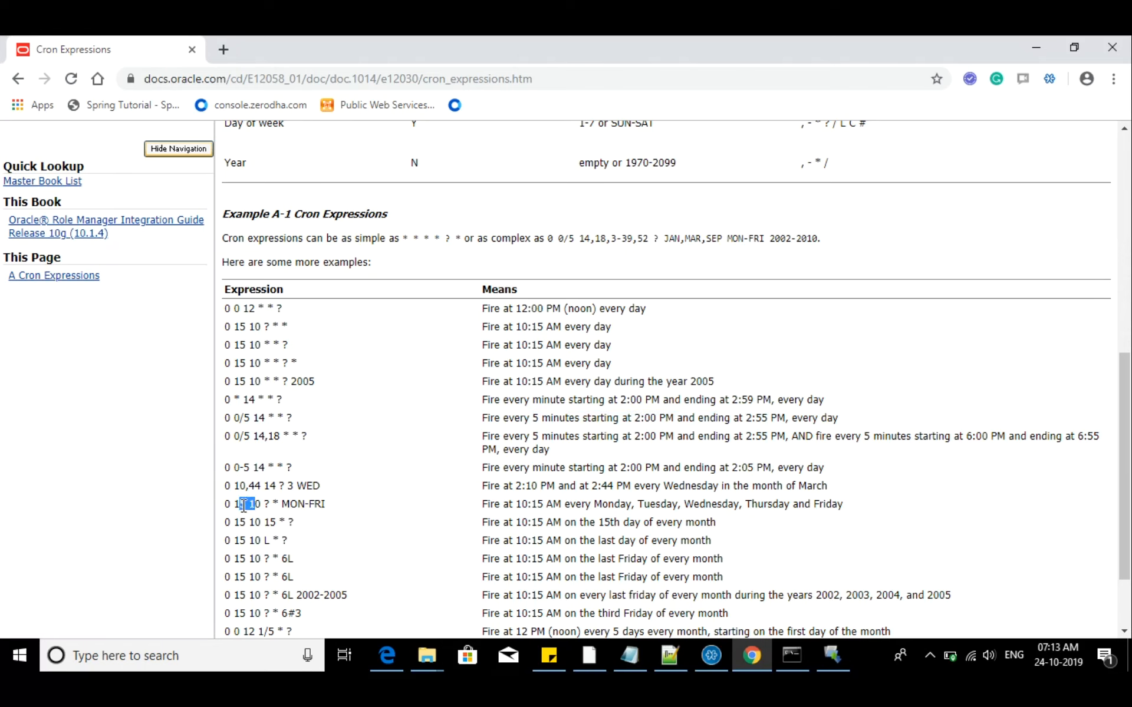
pyautogui.moveTo(289, 504); pyautogui.dragTo(333, 516)
pyautogui.moveTo(531, 505); pyautogui.dragTo(698, 506)
pyautogui.moveTo(625, 539); pyautogui.dragTo(642, 540)
pyautogui.scroll(-3, 643, 540)
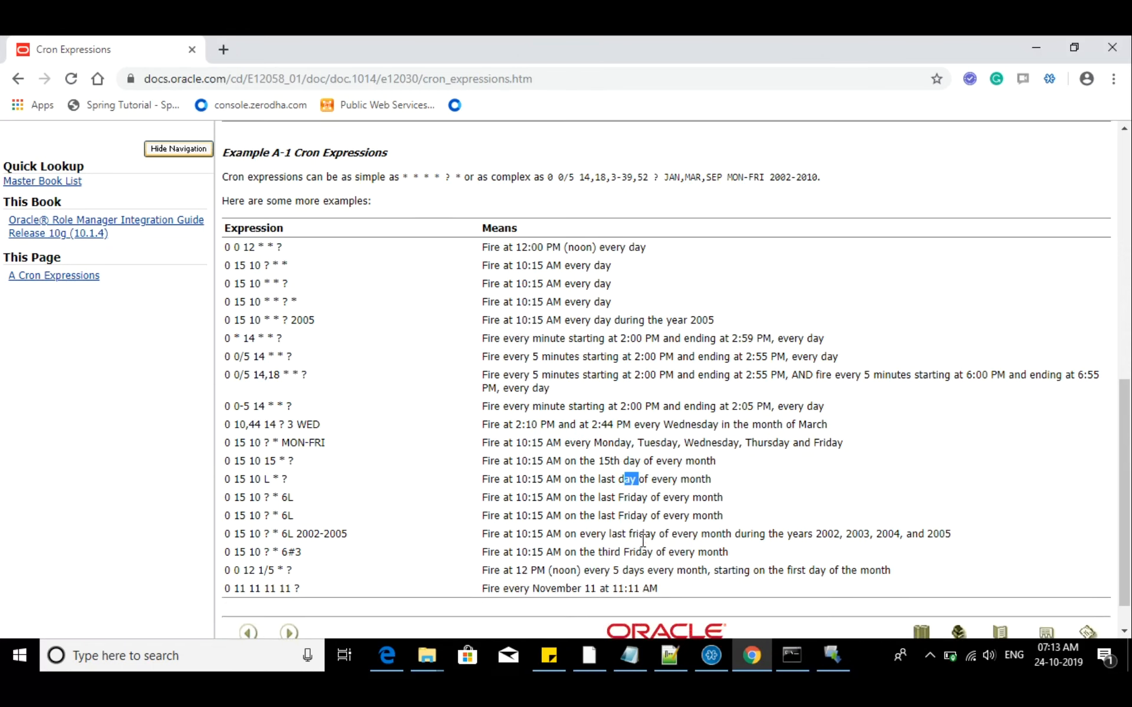
# Switch back to Boomi's Scheduling dialog in Edge, add an execution schedule, and try the Advanced and Day types
pyautogui.click(1035, 47)
pyautogui.click(274, 312)
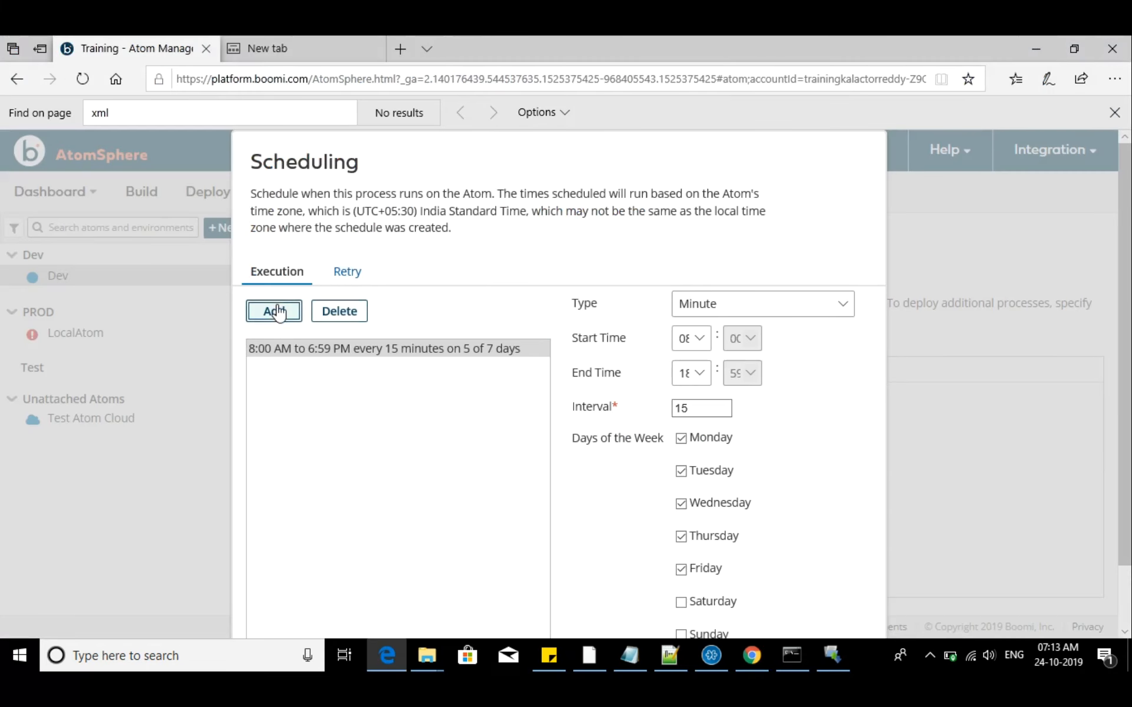
pyautogui.click(821, 303)
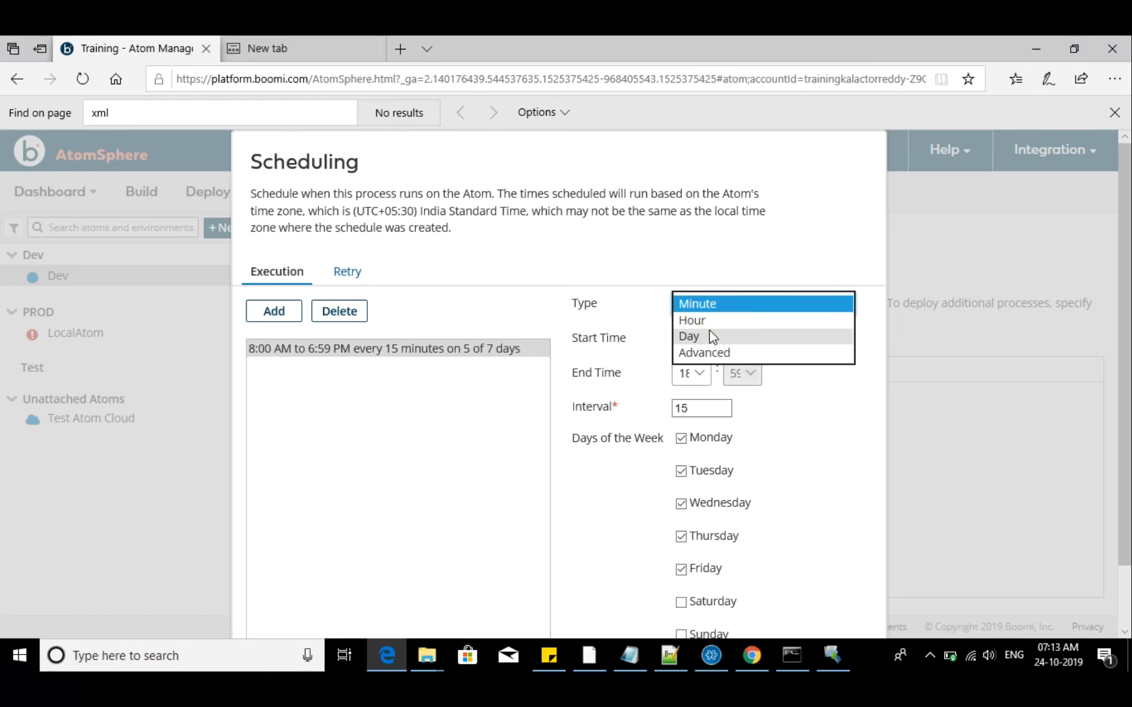
pyautogui.click(711, 353)
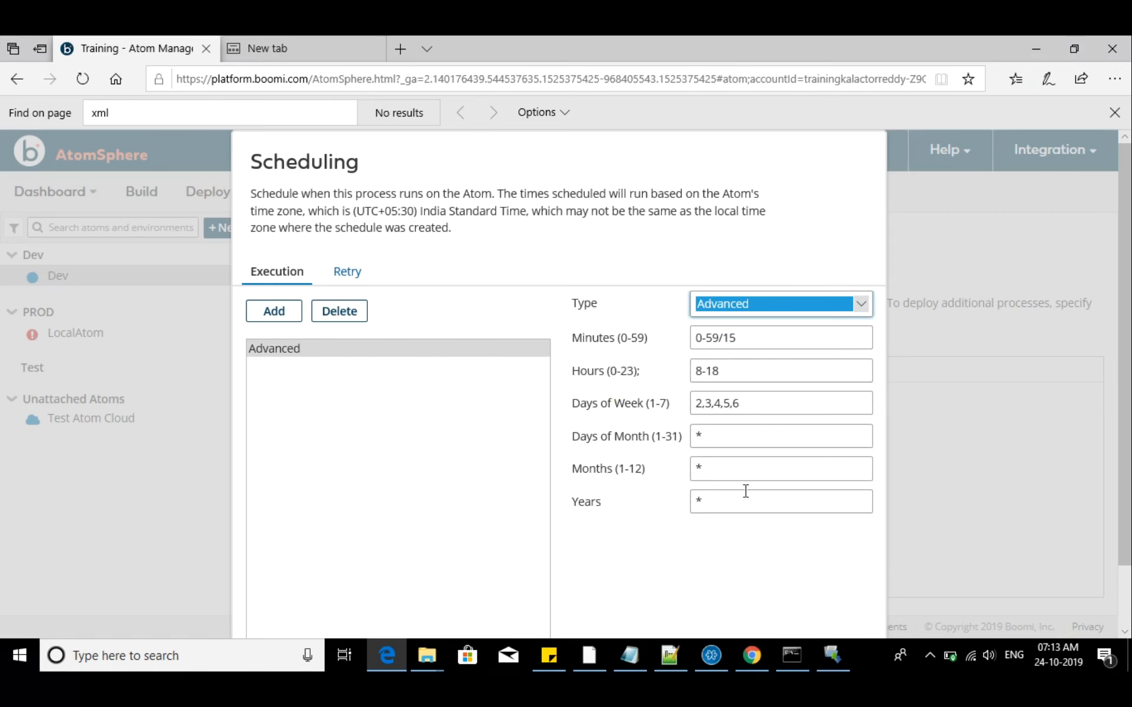
pyautogui.click(737, 302)
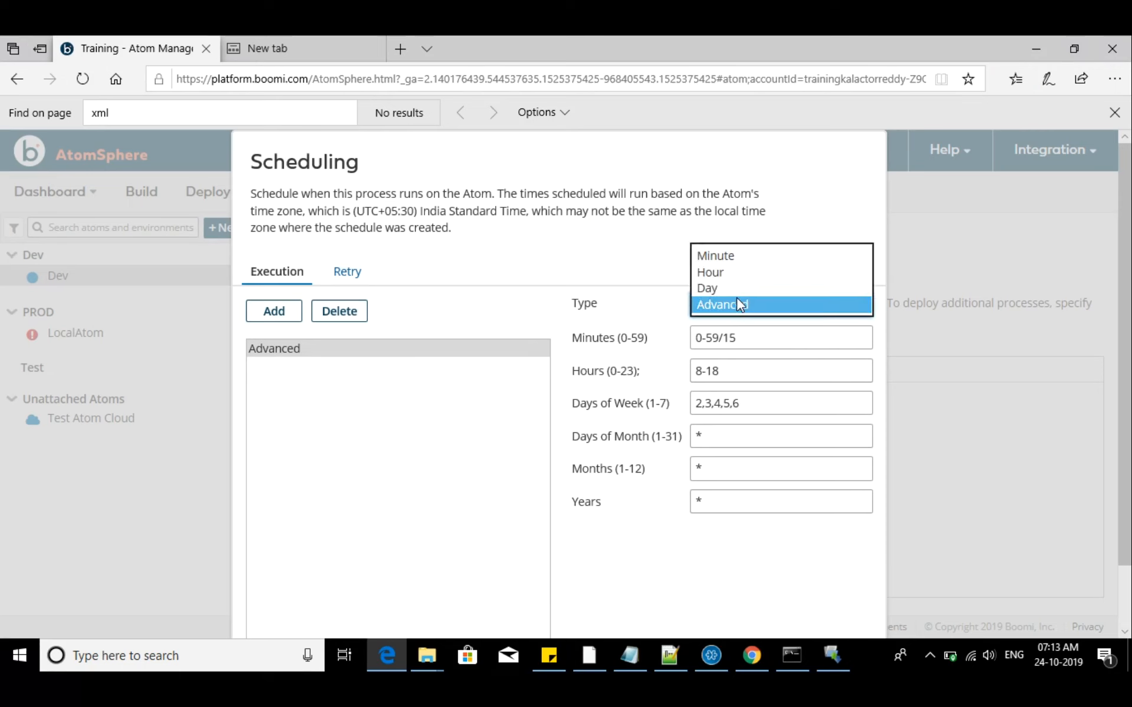
pyautogui.click(720, 288)
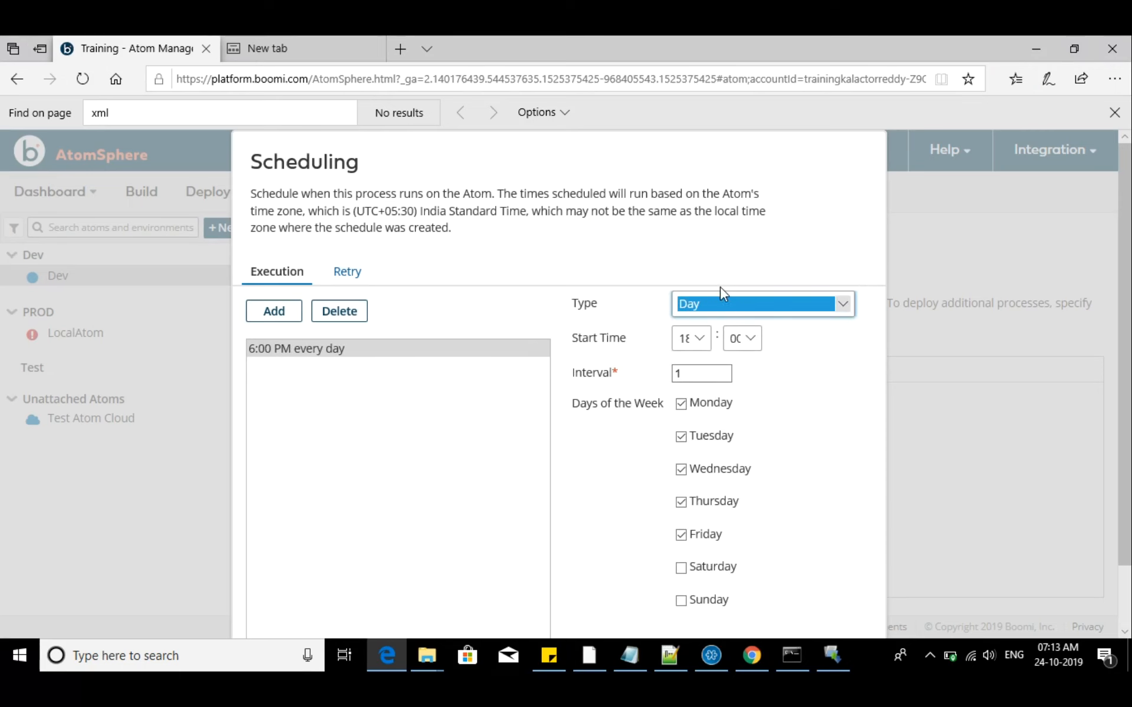
pyautogui.scroll(-1, 720, 363)
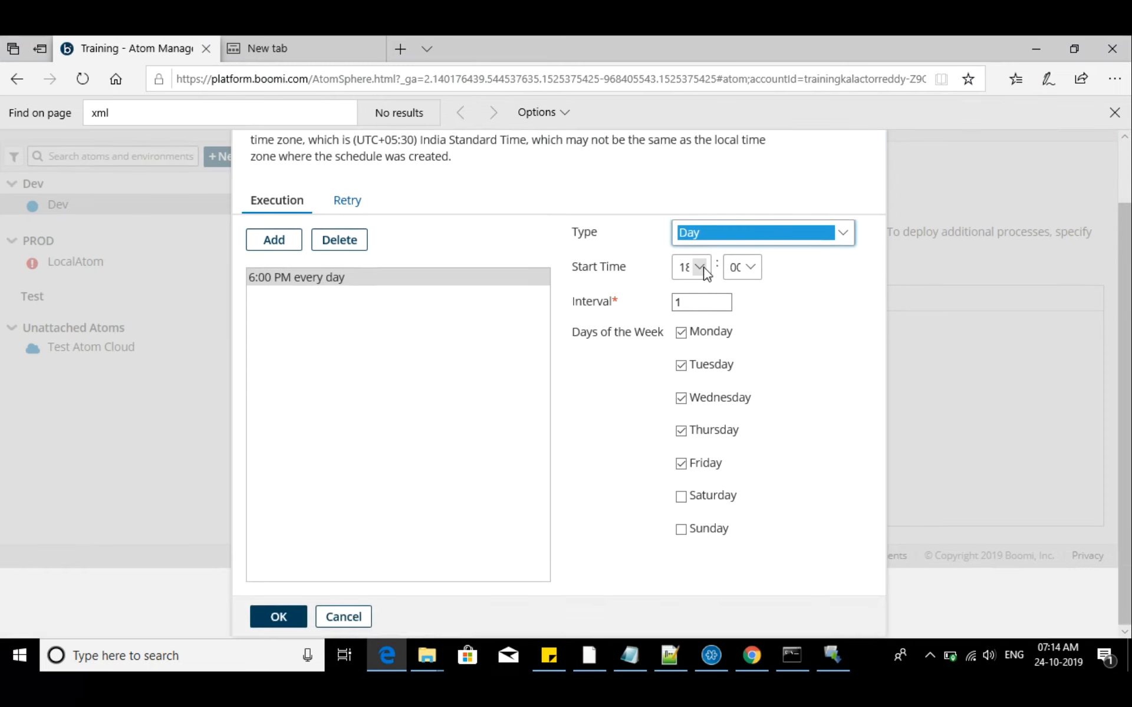
# Set the execution schedule's type to Minute and its start hour to 00
pyautogui.click(720, 231)
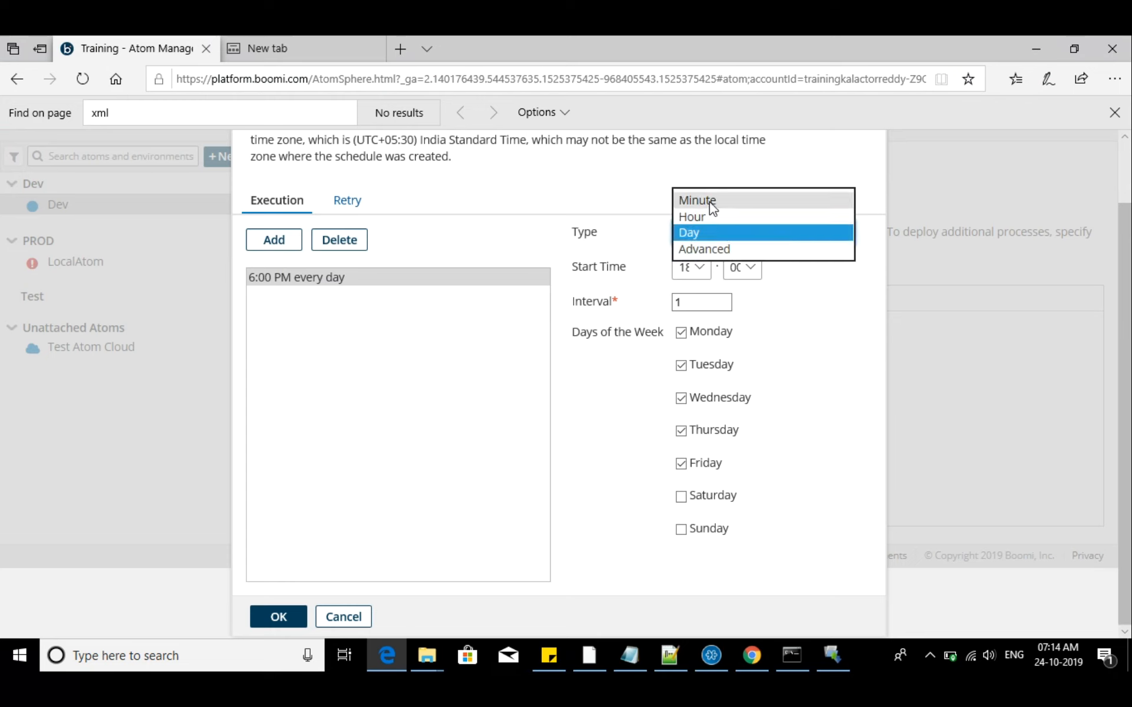
pyautogui.click(712, 202)
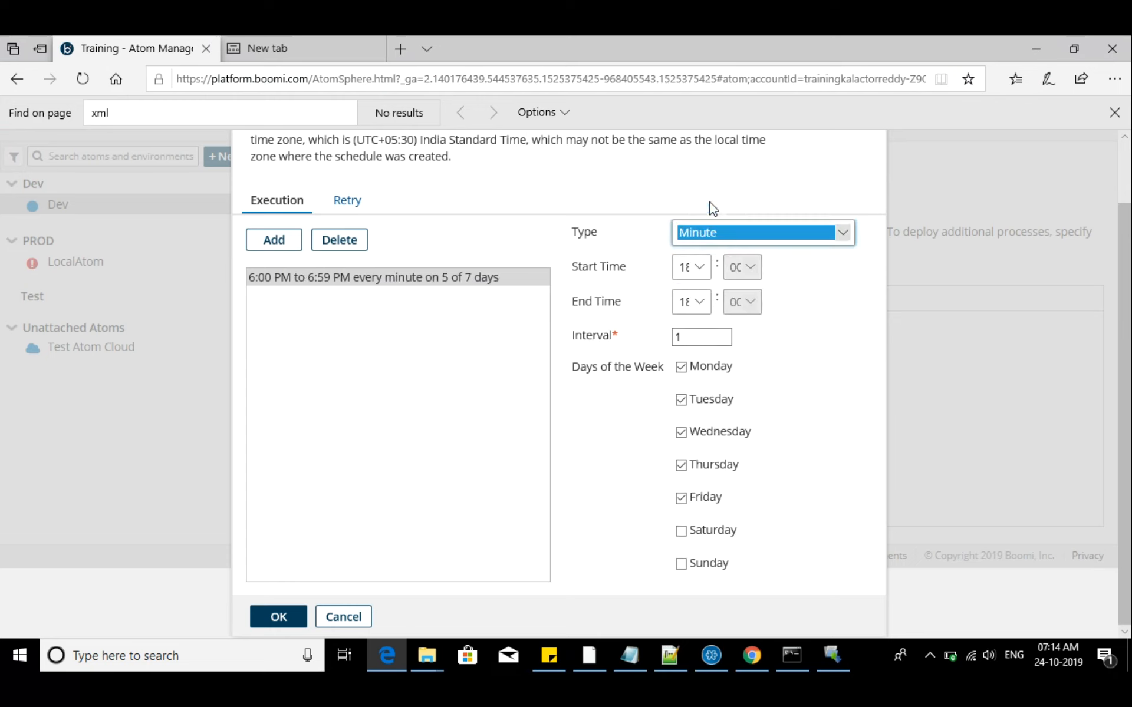
pyautogui.click(699, 267)
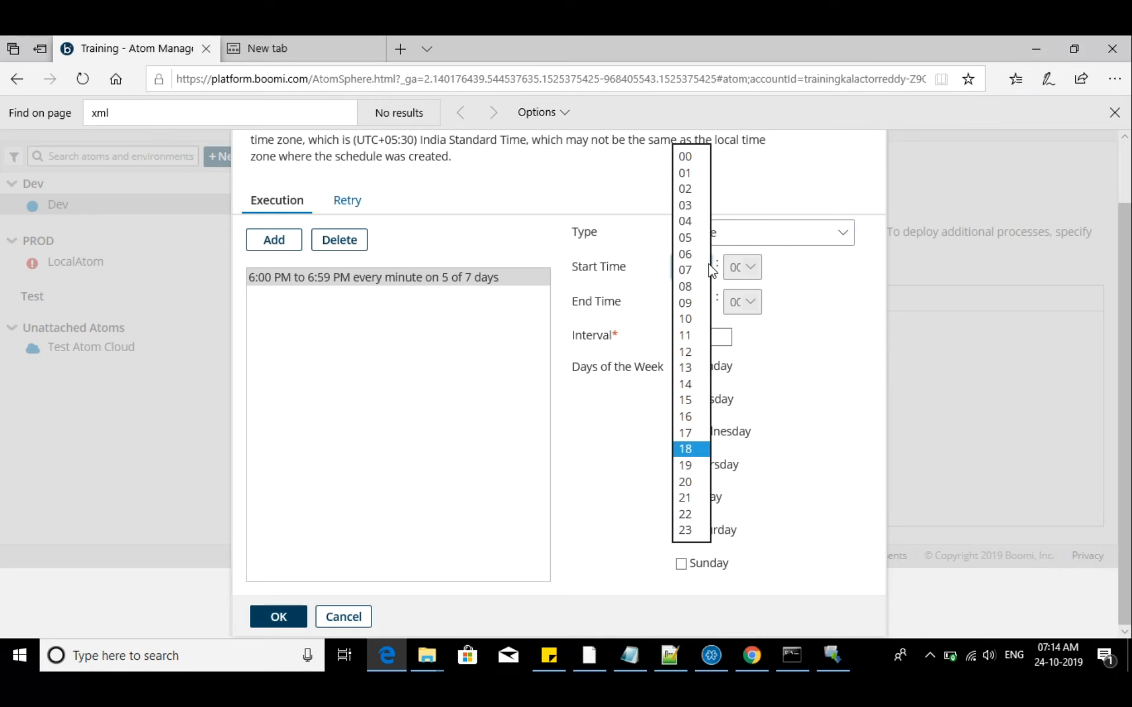
pyautogui.click(685, 173)
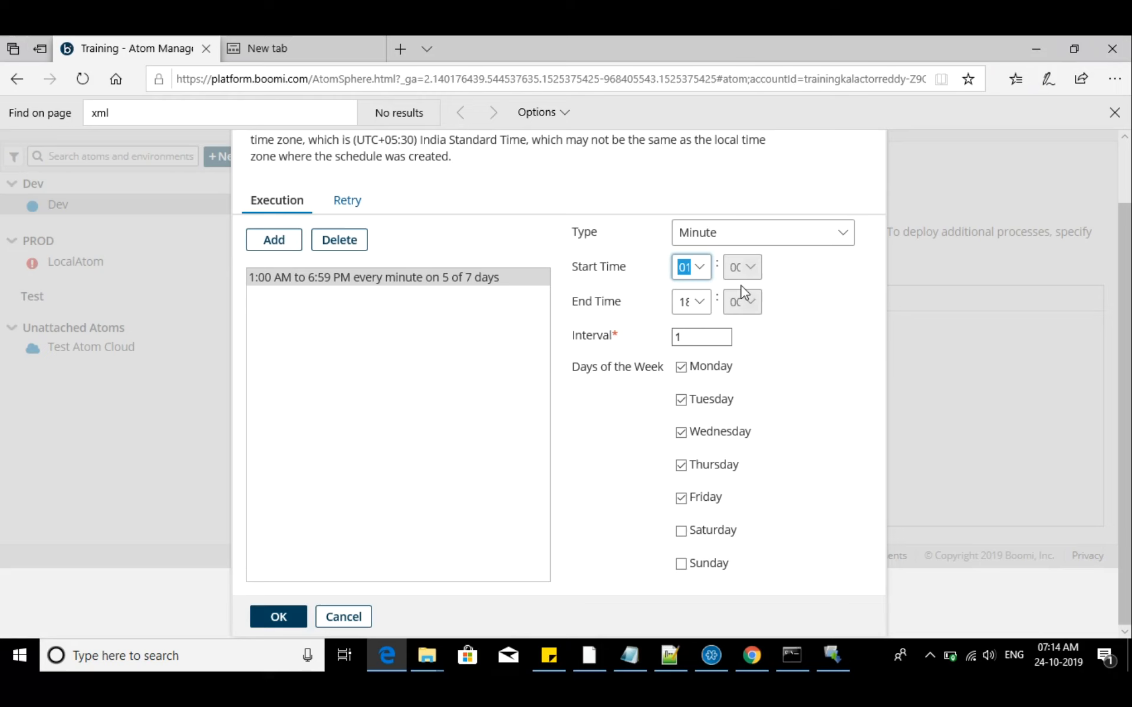
pyautogui.click(700, 268)
pyautogui.click(691, 250)
# Set the schedule's end hour to 23, keep the interval of 1, and save the schedule
pyautogui.click(703, 311)
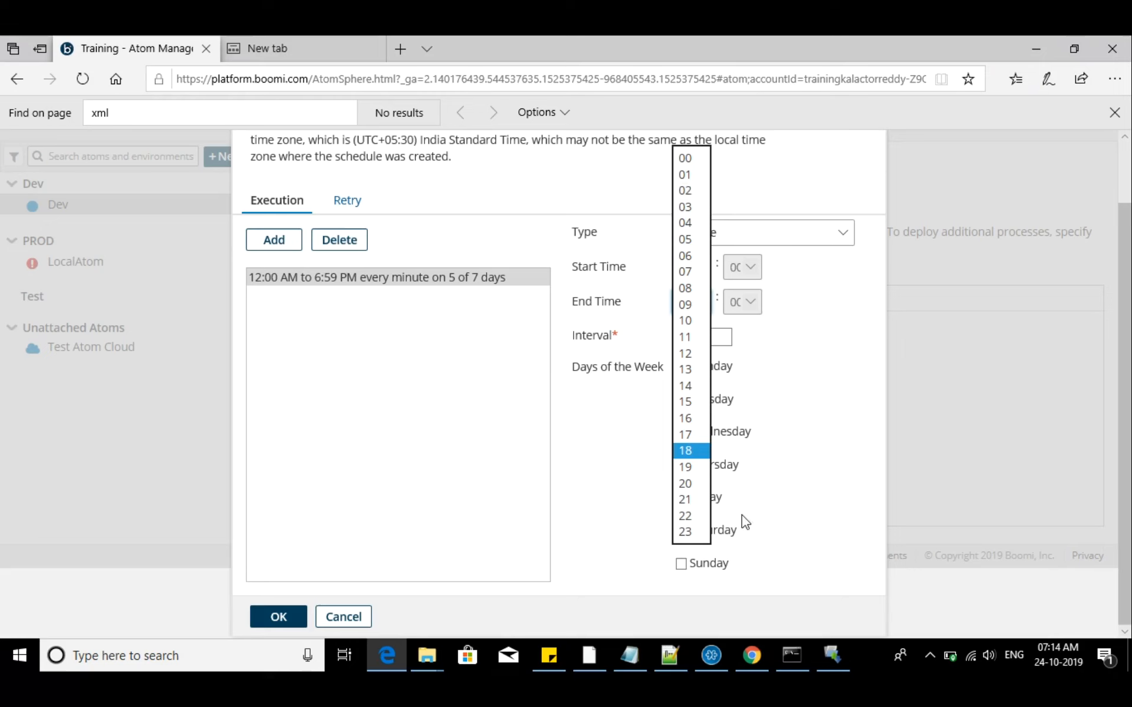
pyautogui.click(798, 475)
pyautogui.click(700, 302)
pyautogui.click(683, 532)
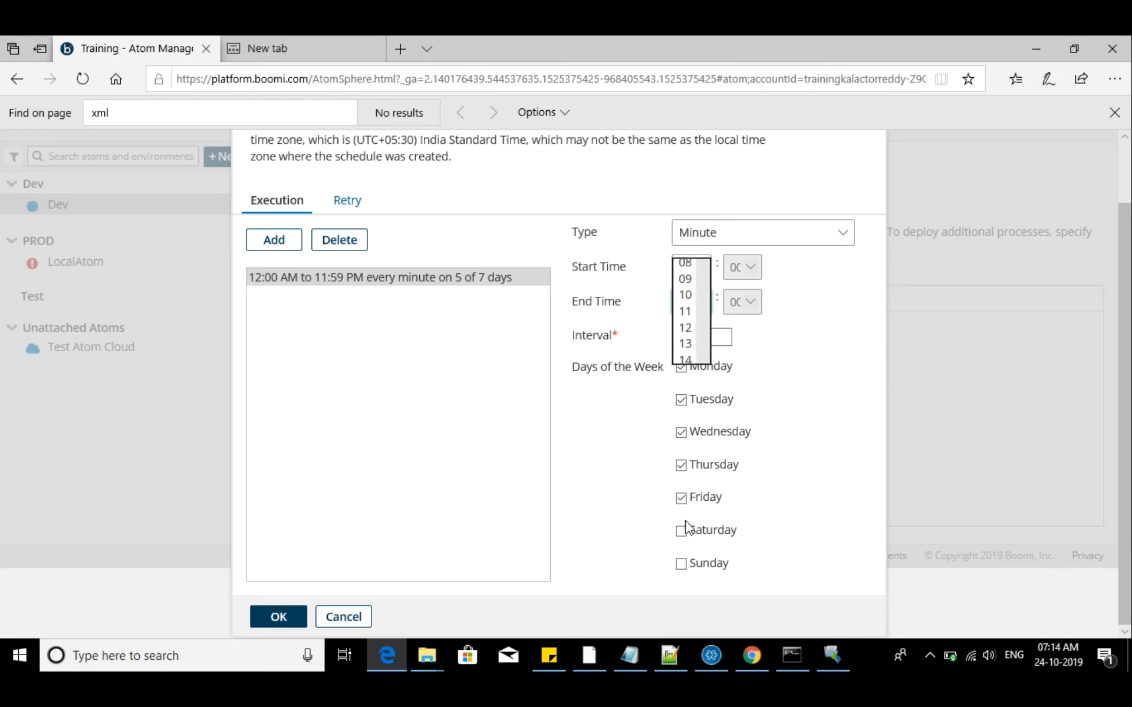
pyautogui.click(693, 341)
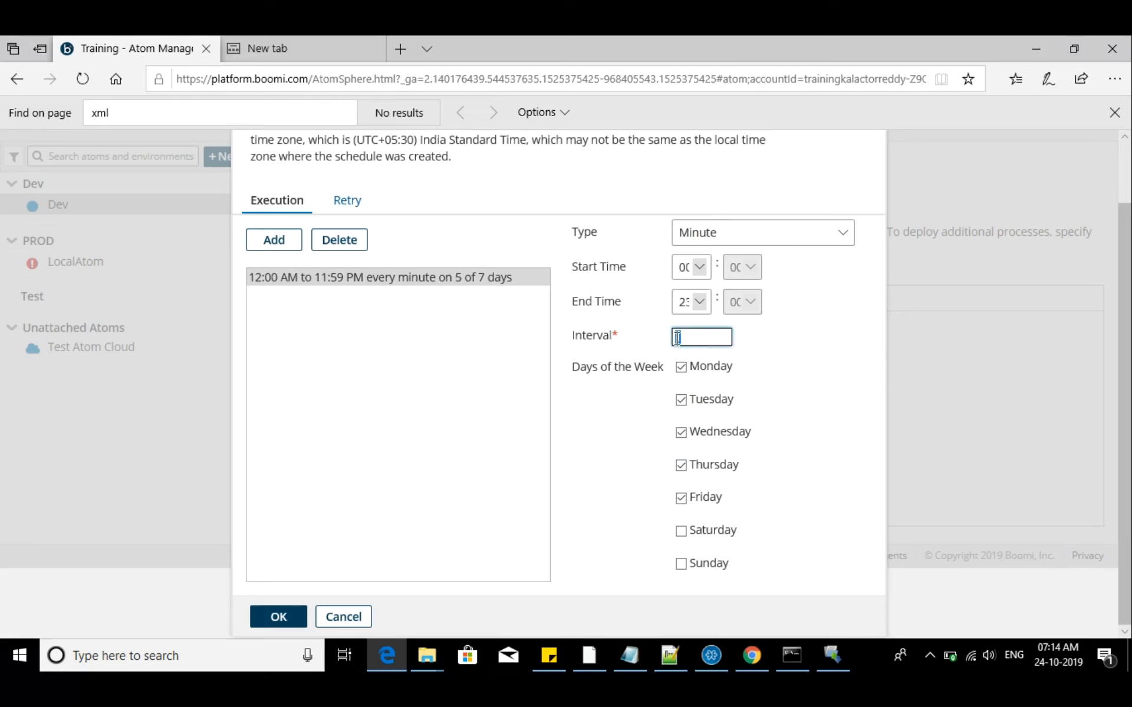
pyautogui.click(678, 240)
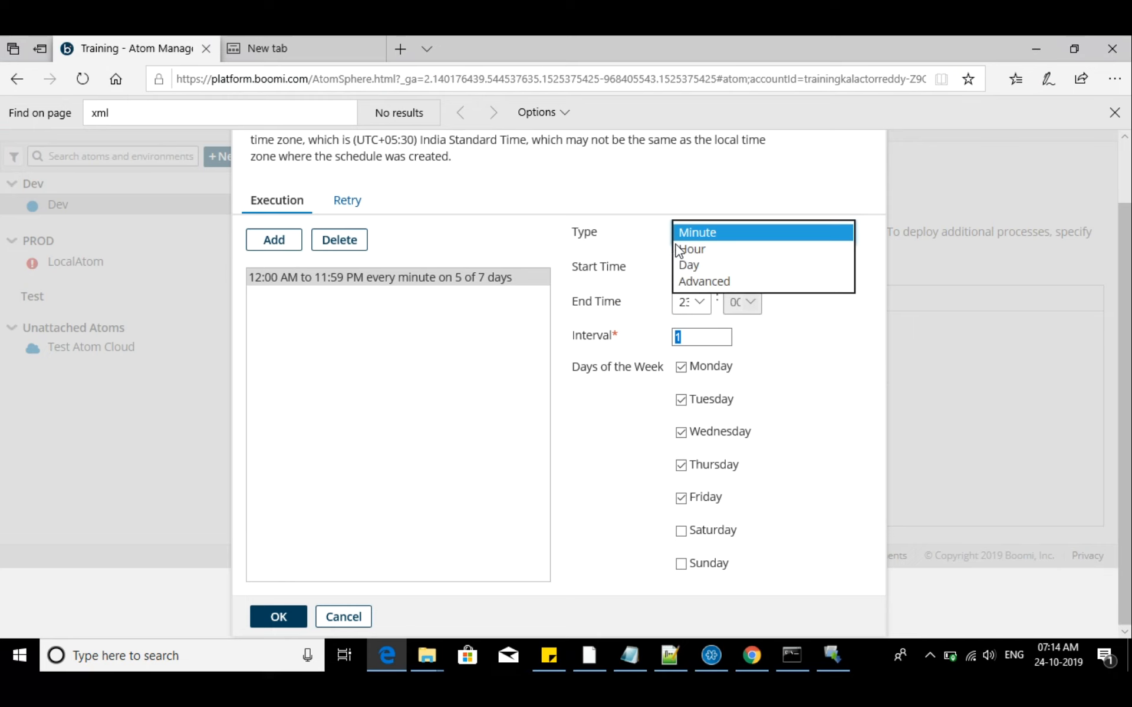
pyautogui.click(655, 285)
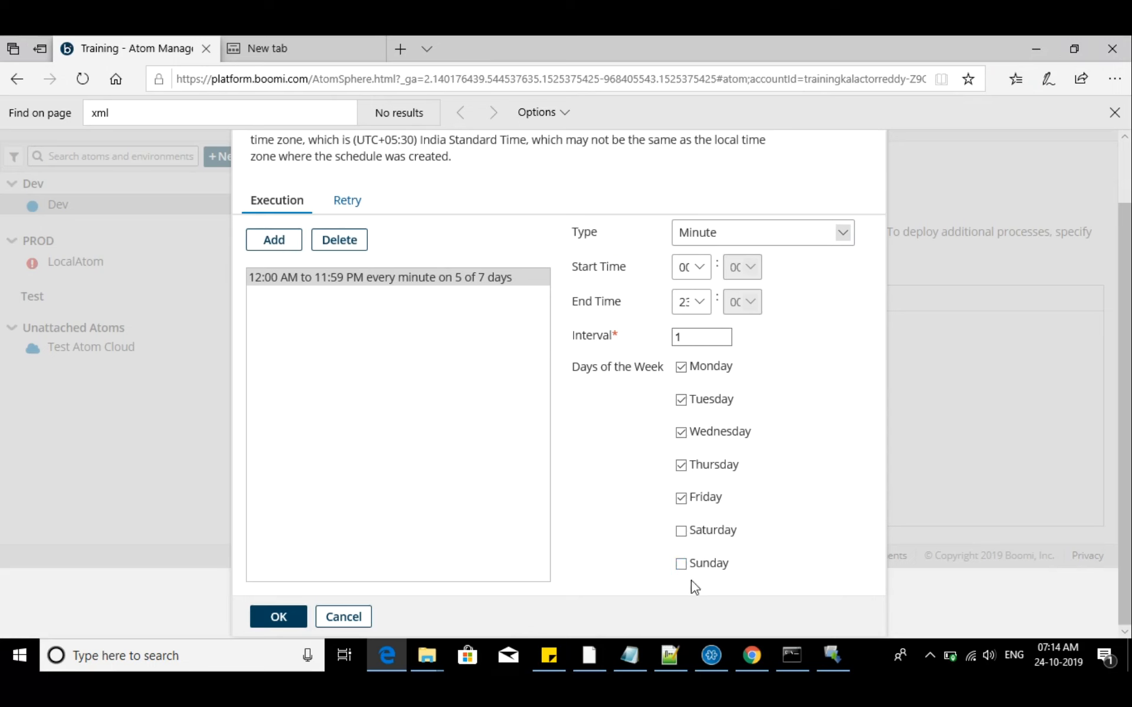
pyautogui.click(290, 617)
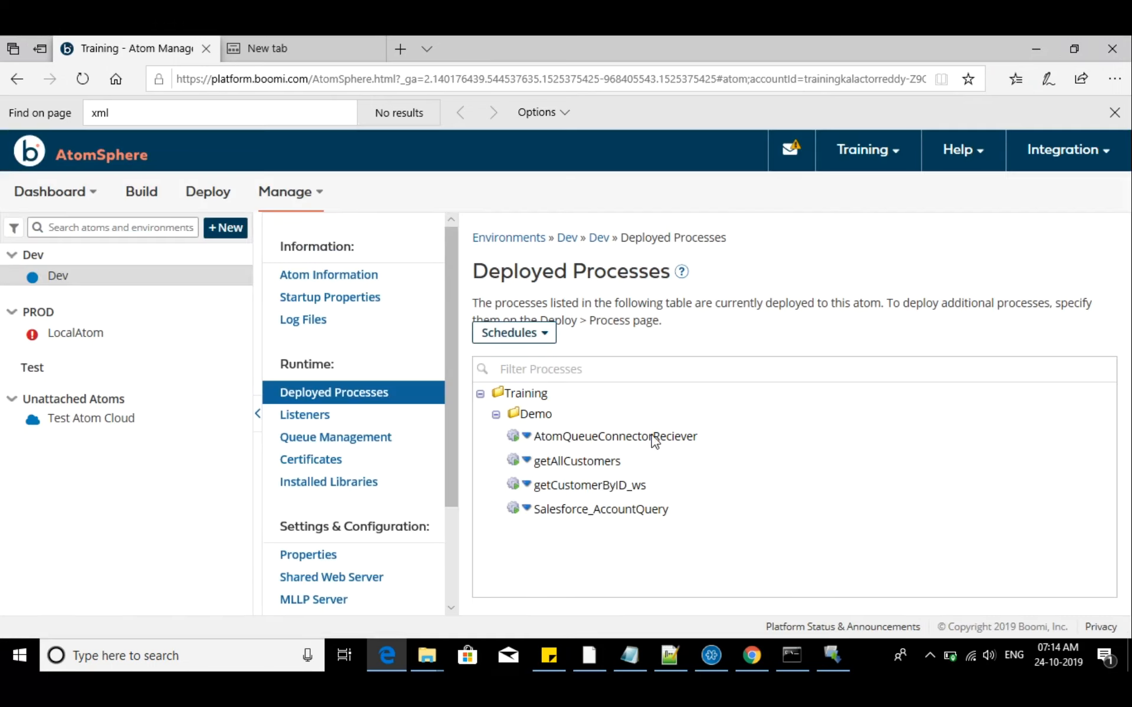
# Reopen the schedules of the deployed Salesforce_AccountQuery process to check the execution schedule list
pyautogui.click(531, 512)
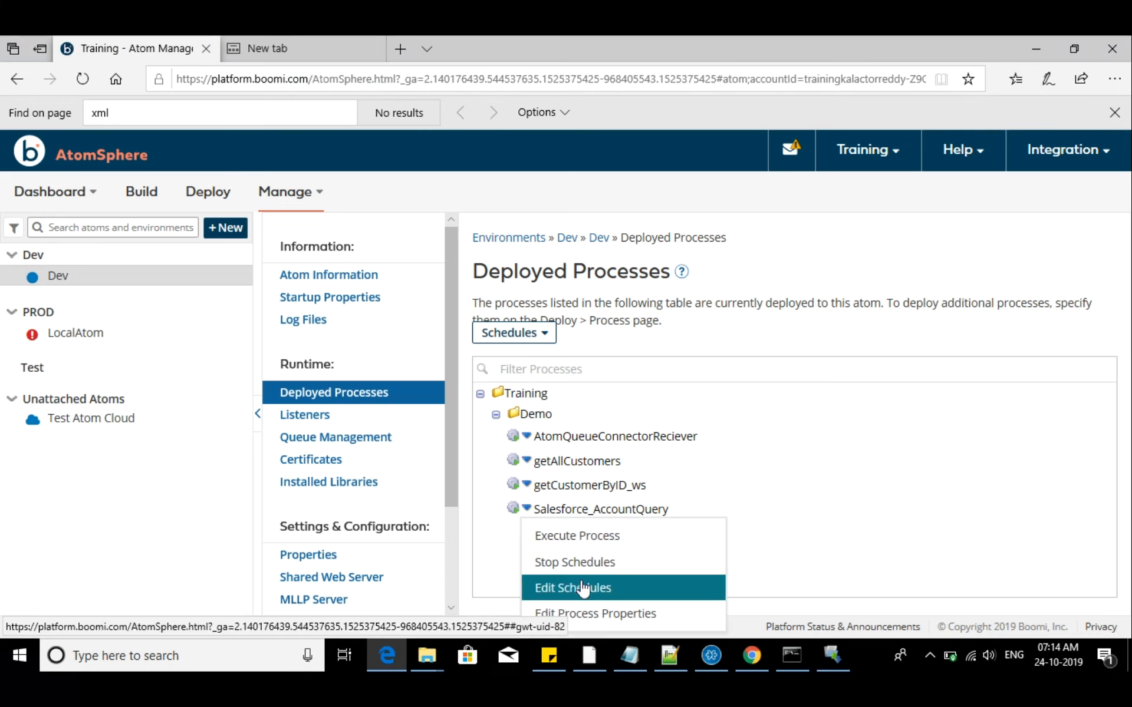
pyautogui.click(579, 585)
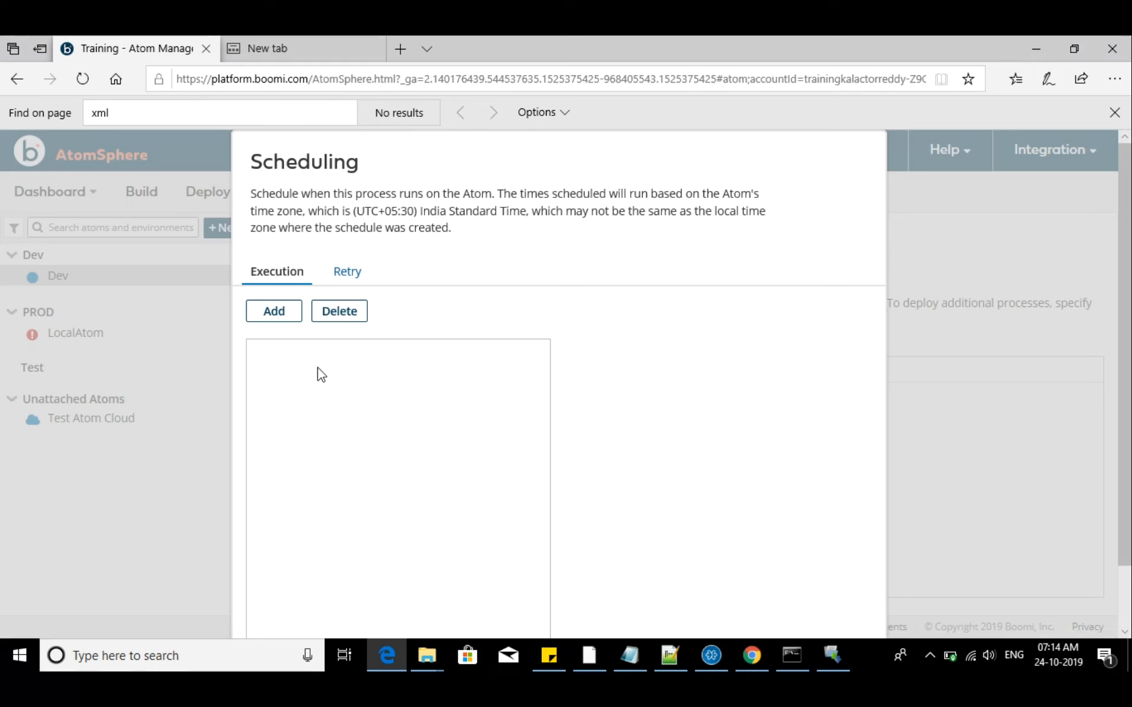
pyautogui.scroll(-2, 431, 376)
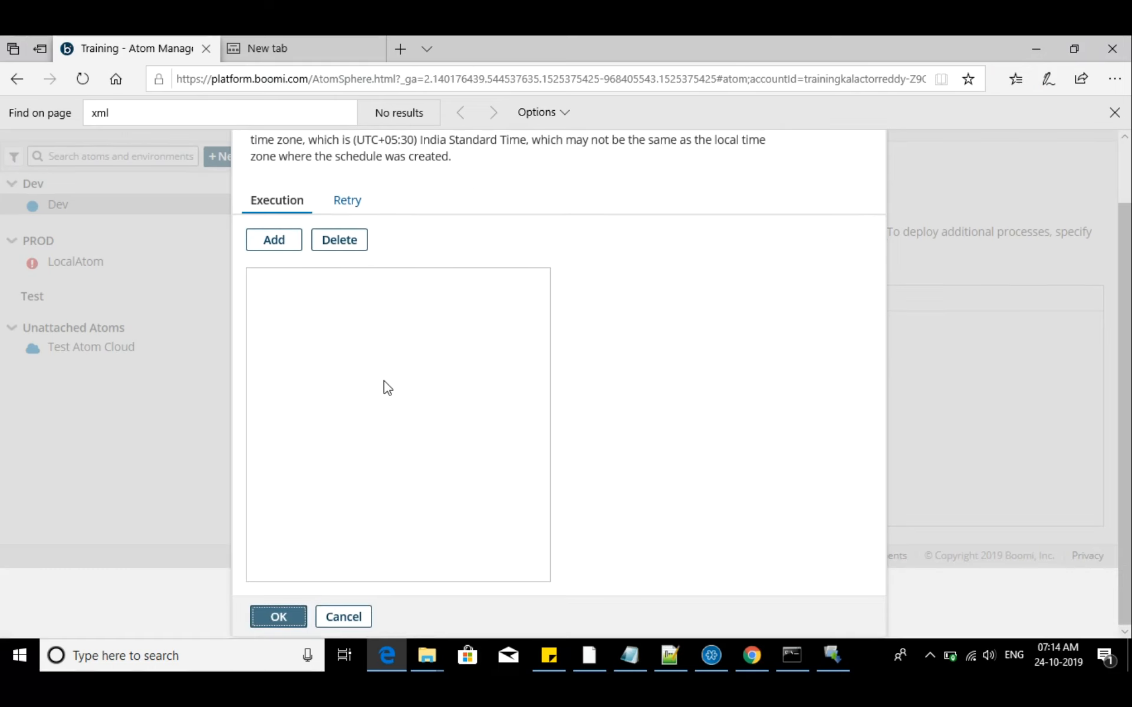
# Check the retry and execution schedule lists, and close the Scheduling dialog without saving
pyautogui.click(354, 201)
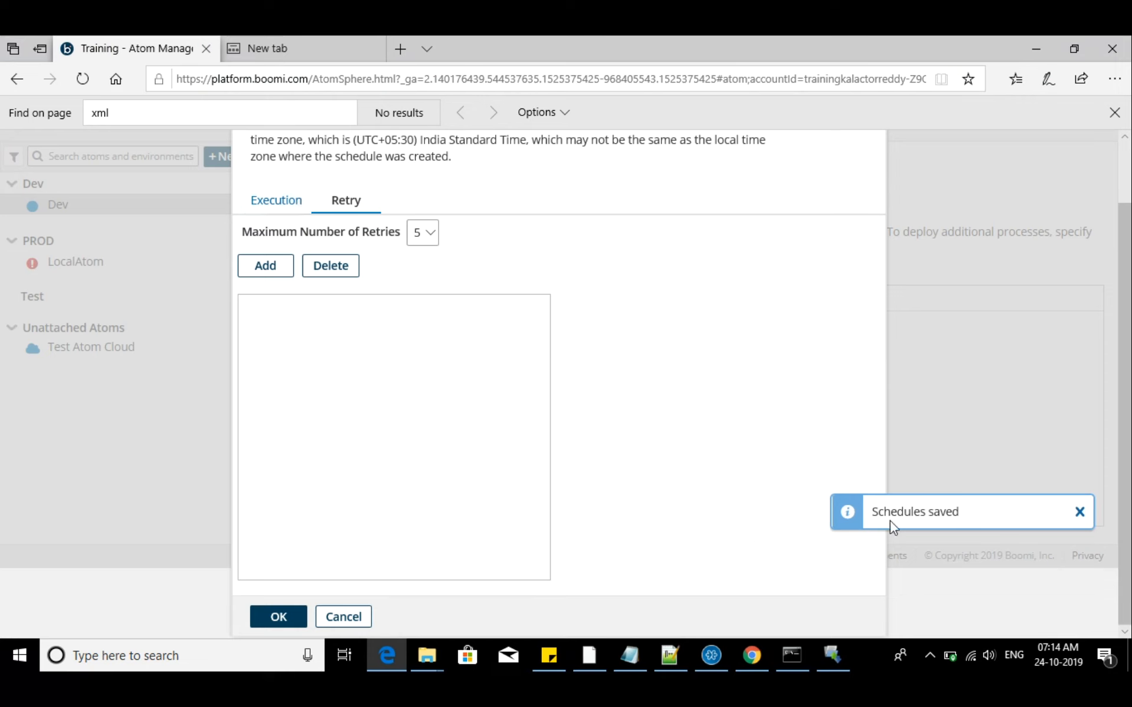
pyautogui.click(277, 203)
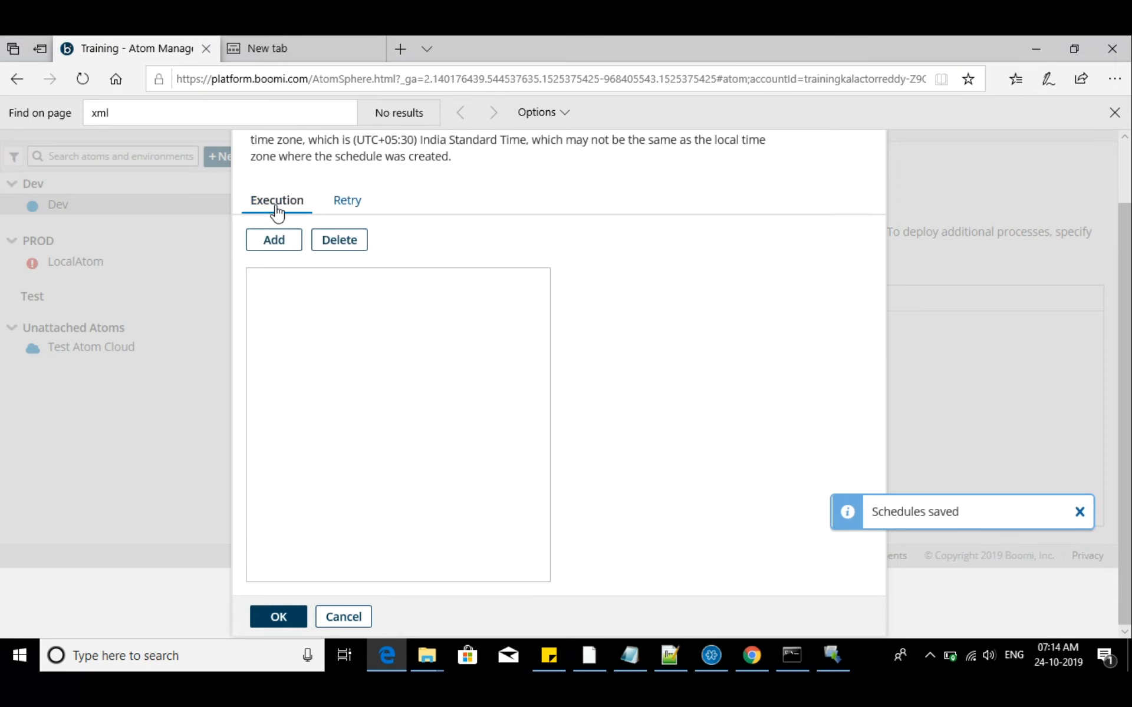
pyautogui.click(339, 618)
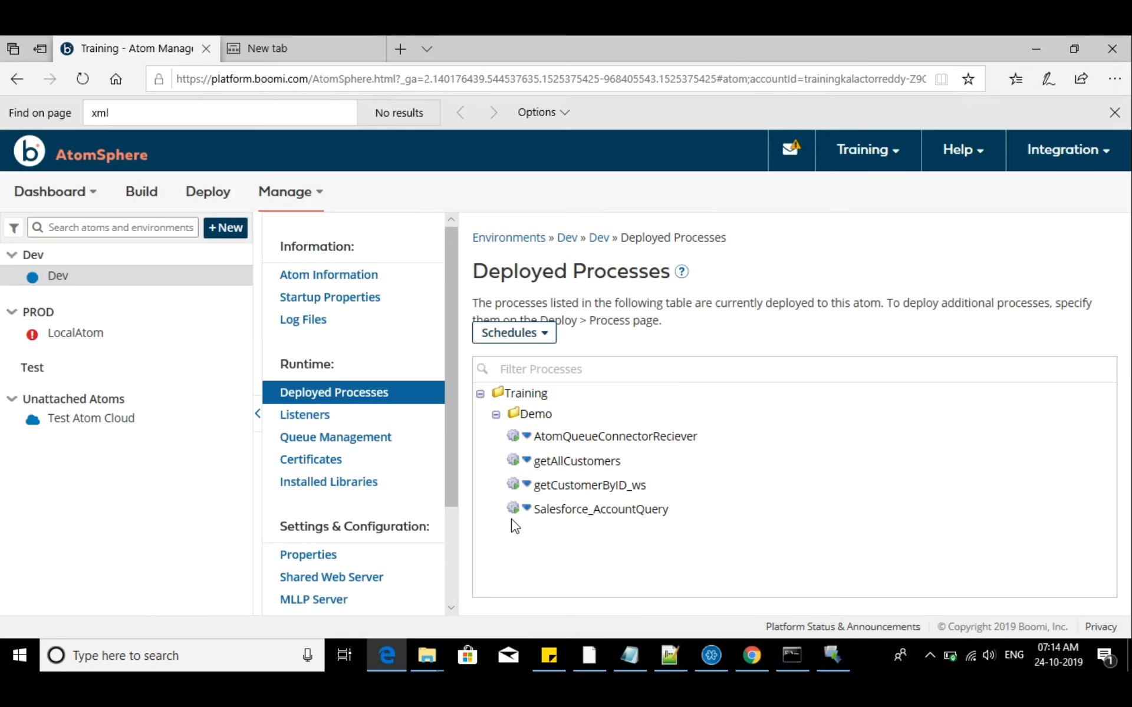
# Reopen the schedules of Salesforce_AccountQuery and inspect the settings of its every-minute execution schedule
pyautogui.click(526, 508)
pyautogui.click(578, 587)
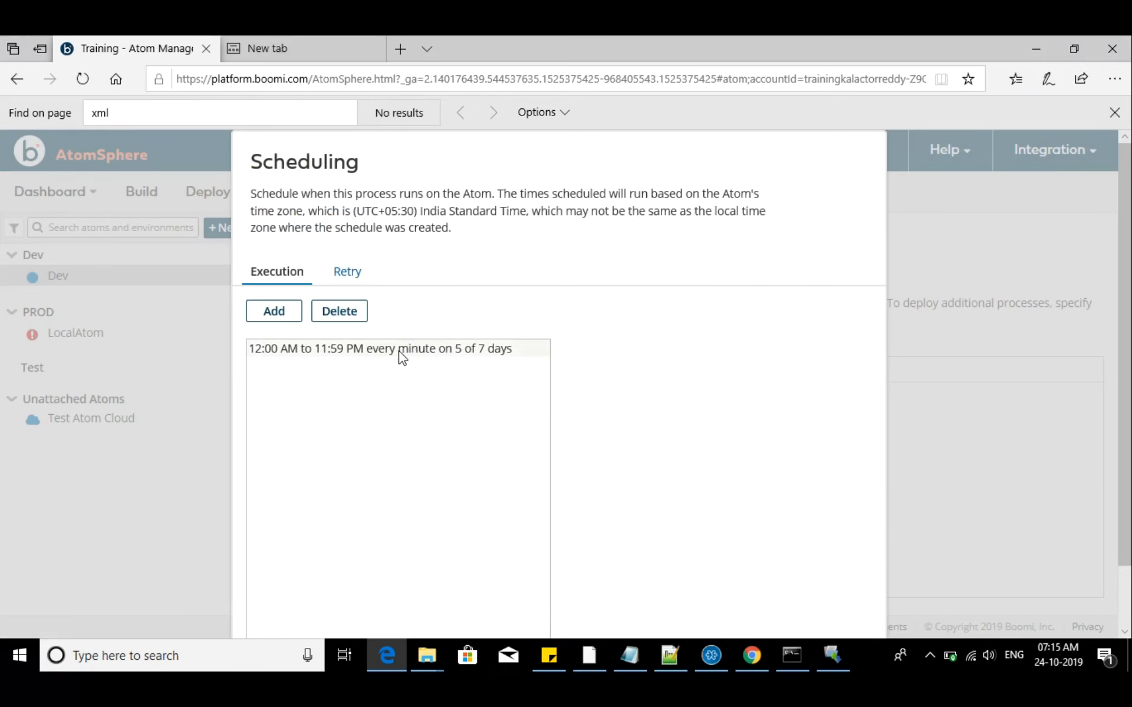
pyautogui.click(401, 349)
pyautogui.scroll(-2, 474, 393)
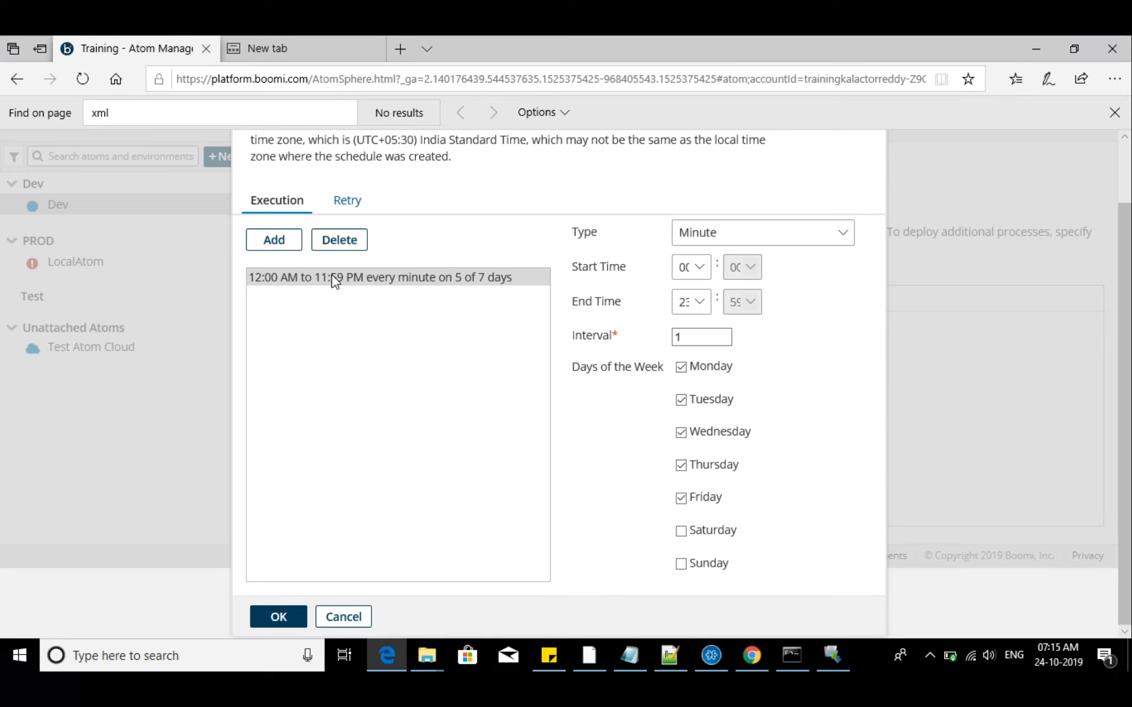
# Try adding a retry schedule with a maximum of 5 retries, and delete it again
pyautogui.click(346, 200)
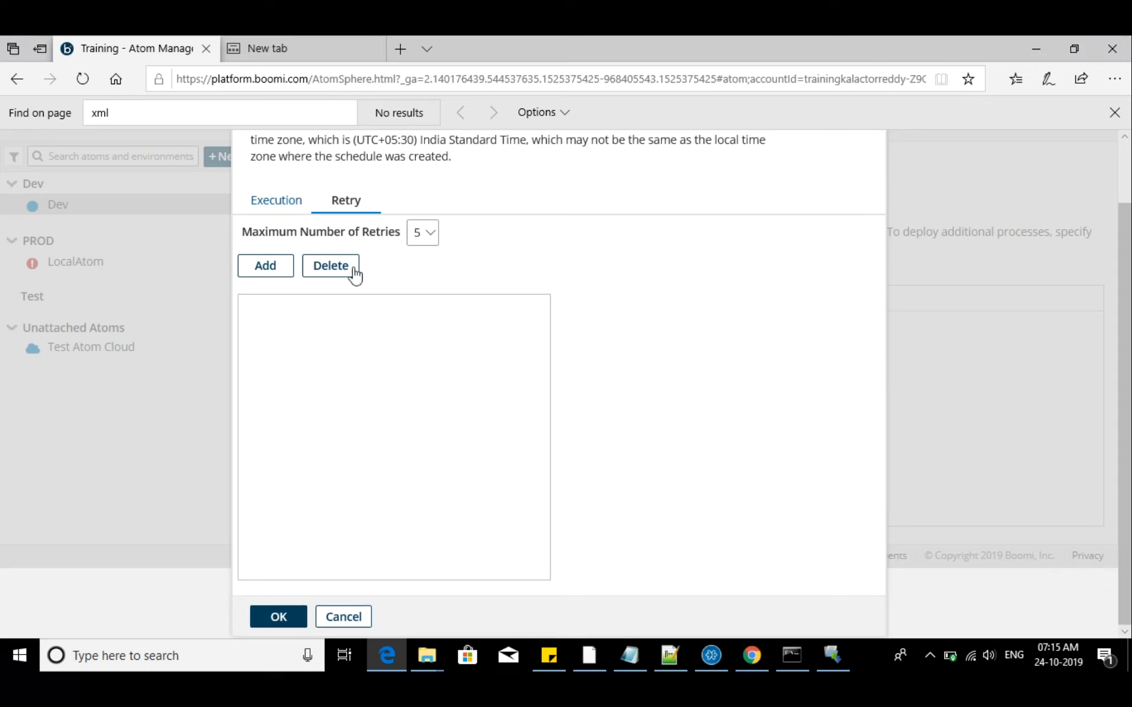
pyautogui.click(426, 233)
pyautogui.click(420, 270)
pyautogui.click(280, 276)
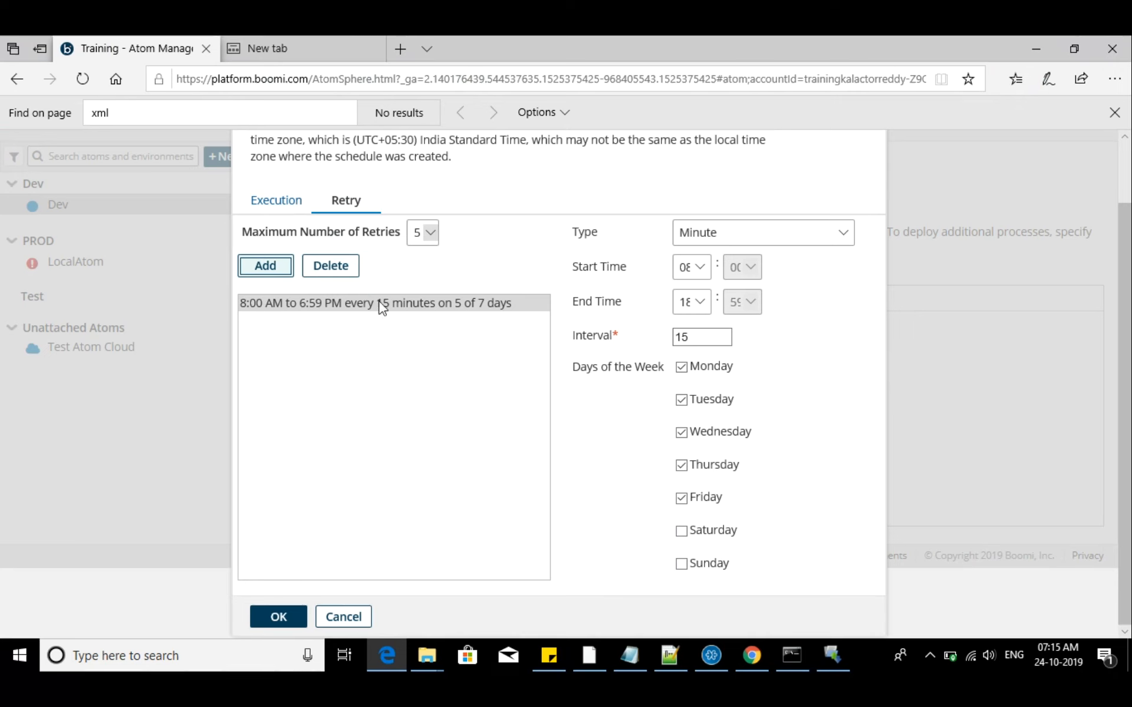
pyautogui.click(351, 277)
# Change the execution schedule's type to Advanced and set its minutes expression to 1
pyautogui.click(296, 207)
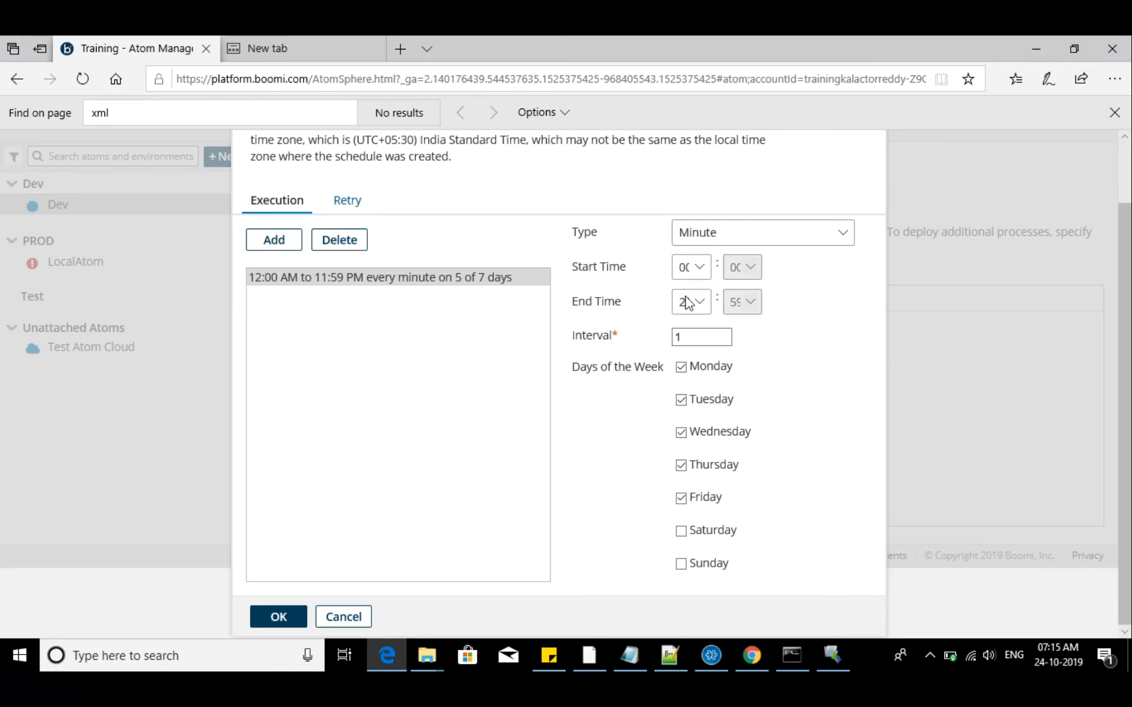
pyautogui.click(767, 242)
pyautogui.click(722, 281)
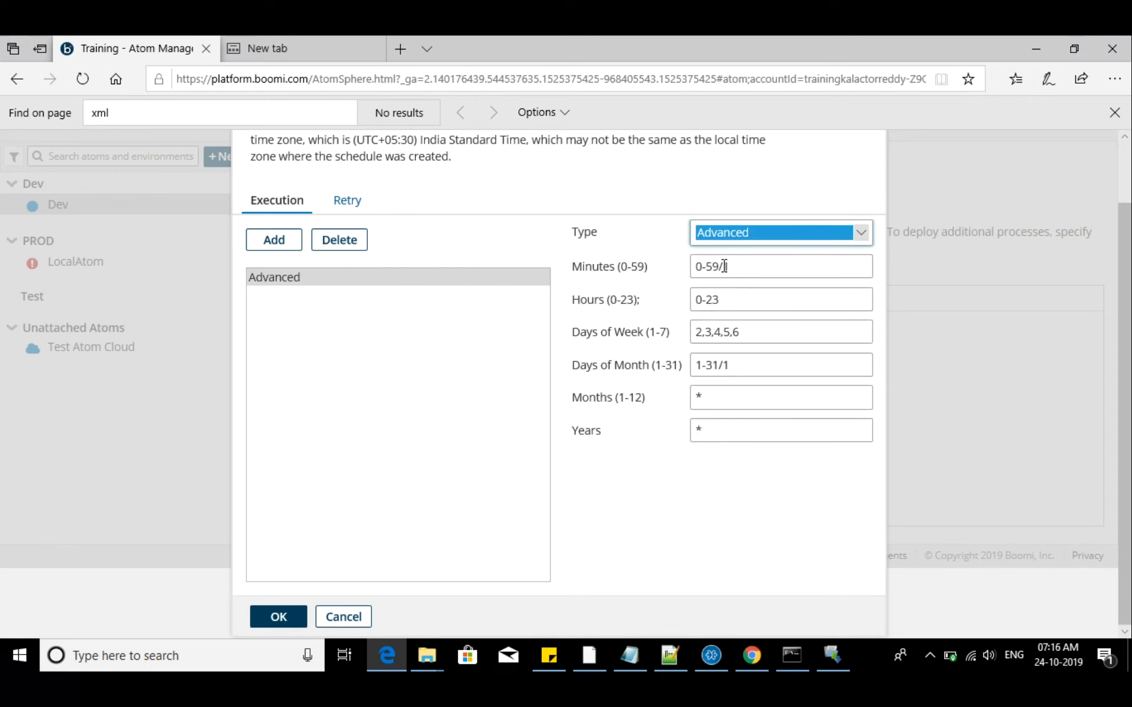
pyautogui.moveTo(725, 266); pyautogui.dragTo(684, 264)
pyautogui.press('BackSpace')
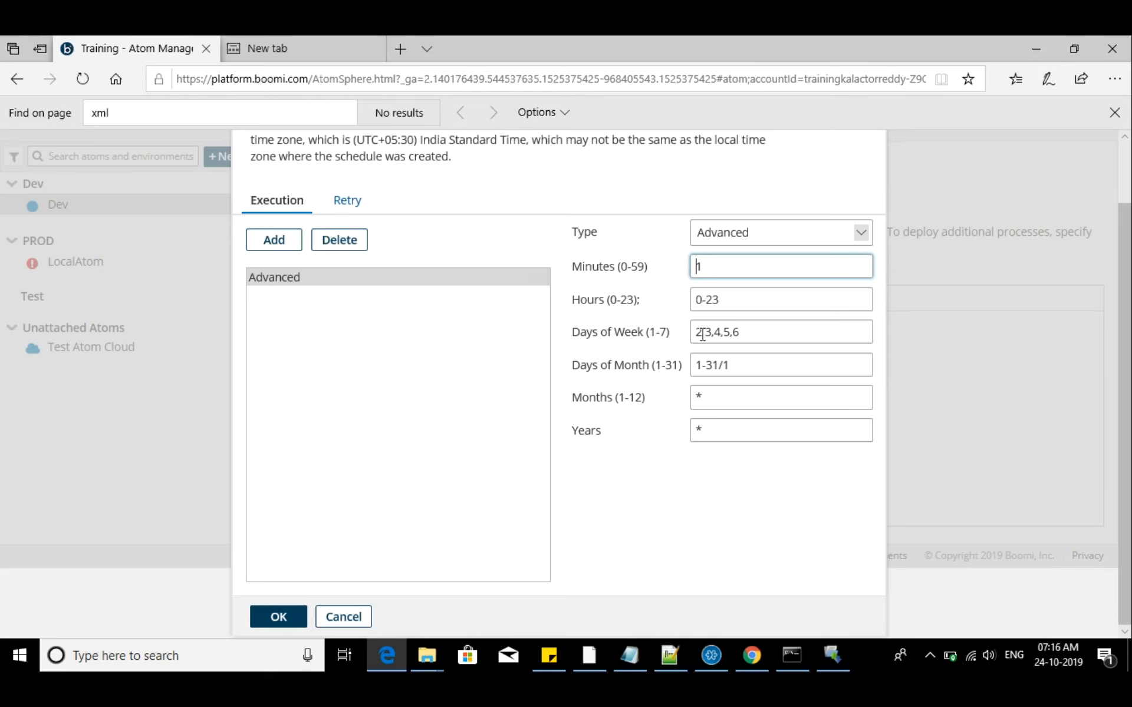
# Set the advanced schedule's days of week to 1-5 and days of month to *, and save it
pyautogui.moveTo(701, 332); pyautogui.dragTo(759, 345)
pyautogui.press('BackSpace')
pyautogui.press('BackSpace')
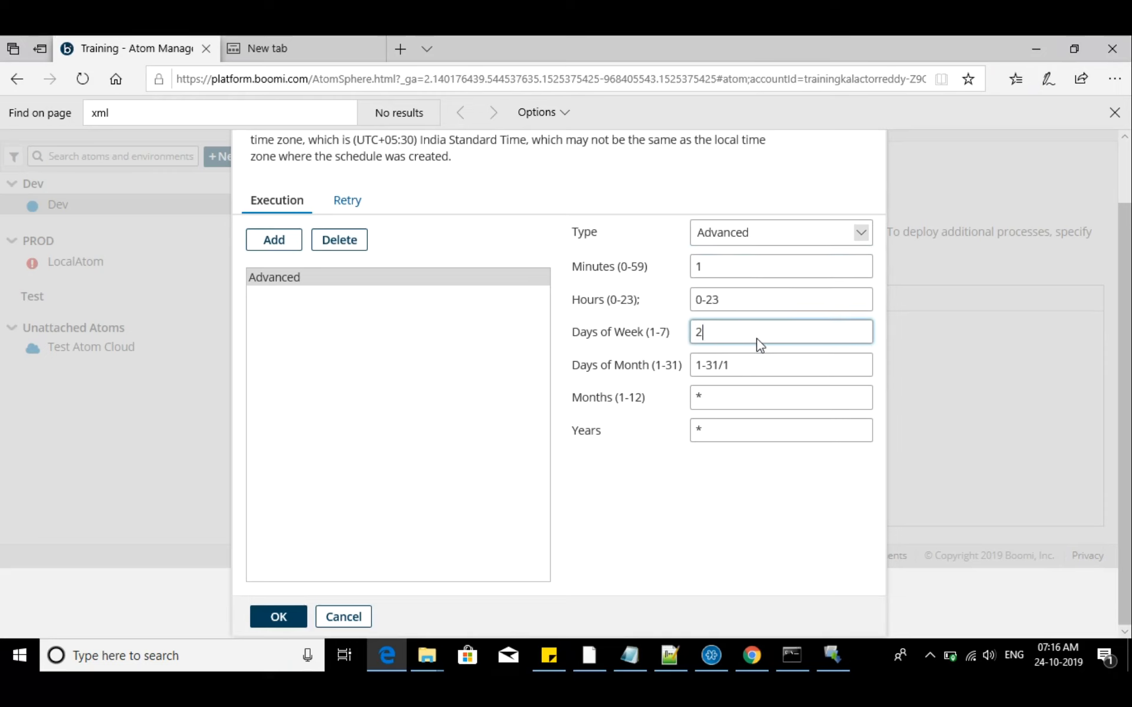
pyautogui.write('*')
pyautogui.press('BackSpace')
pyautogui.write('1-5')
pyautogui.press('Tab')
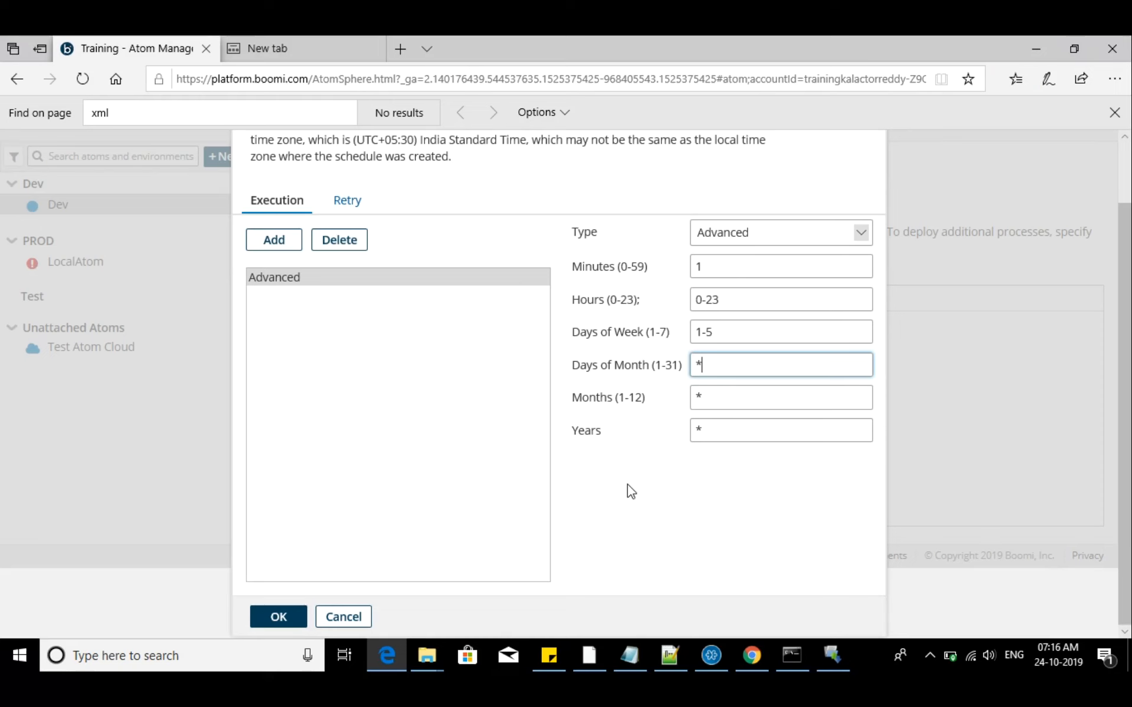
pyautogui.click(271, 618)
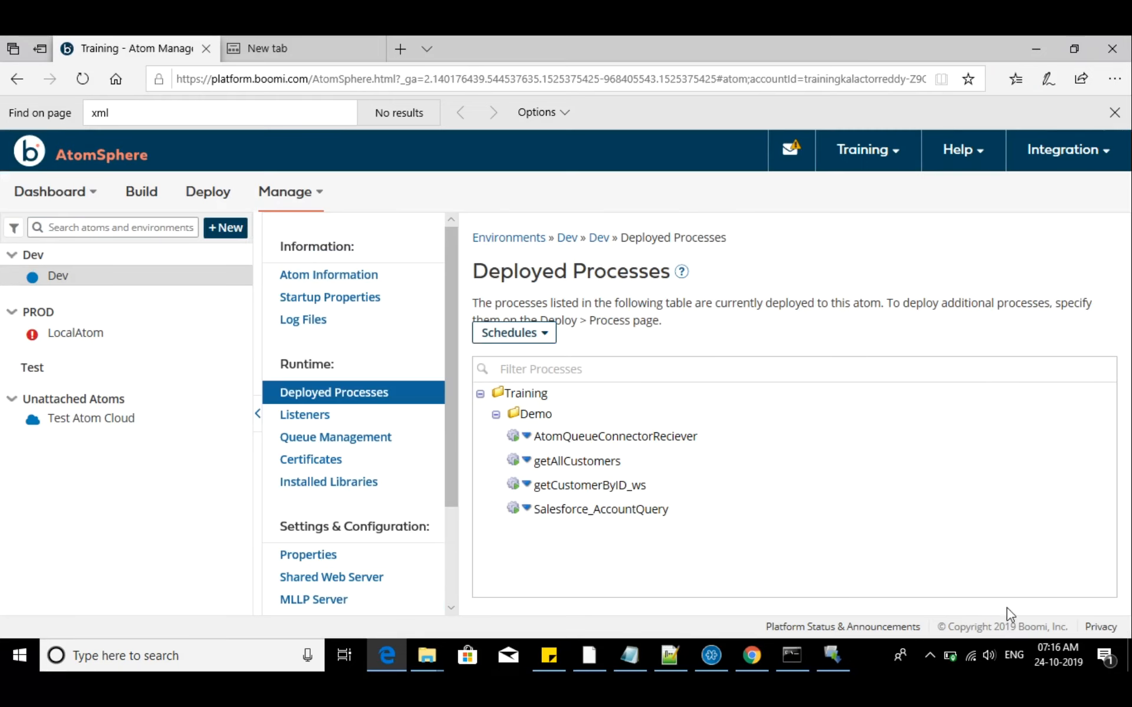
# Reopen the schedules of Salesforce_AccountQuery to check the saved Advanced entry, and close the dialog without changes
pyautogui.click(526, 511)
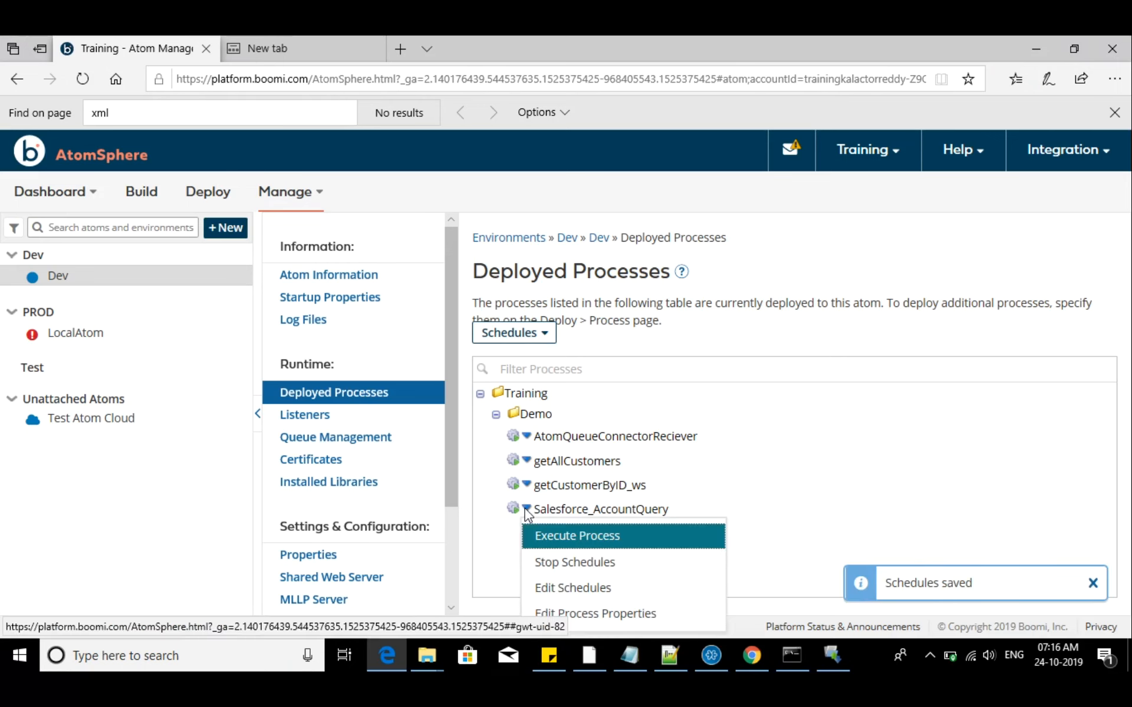
pyautogui.click(609, 601)
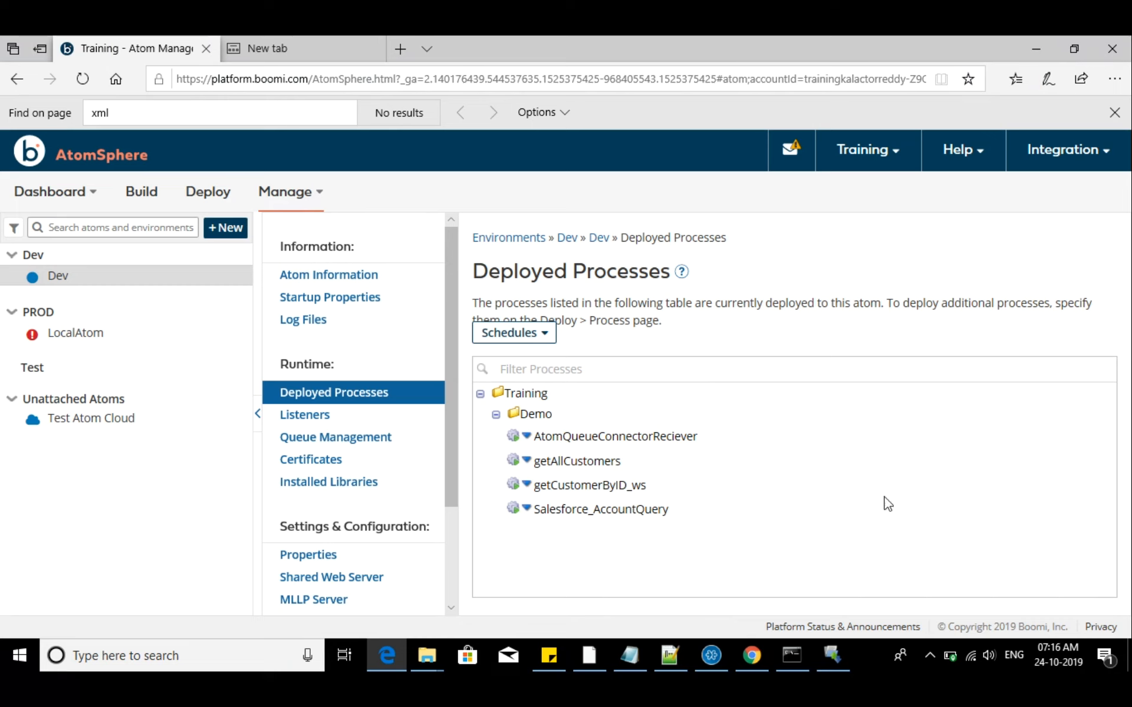
pyautogui.click(526, 509)
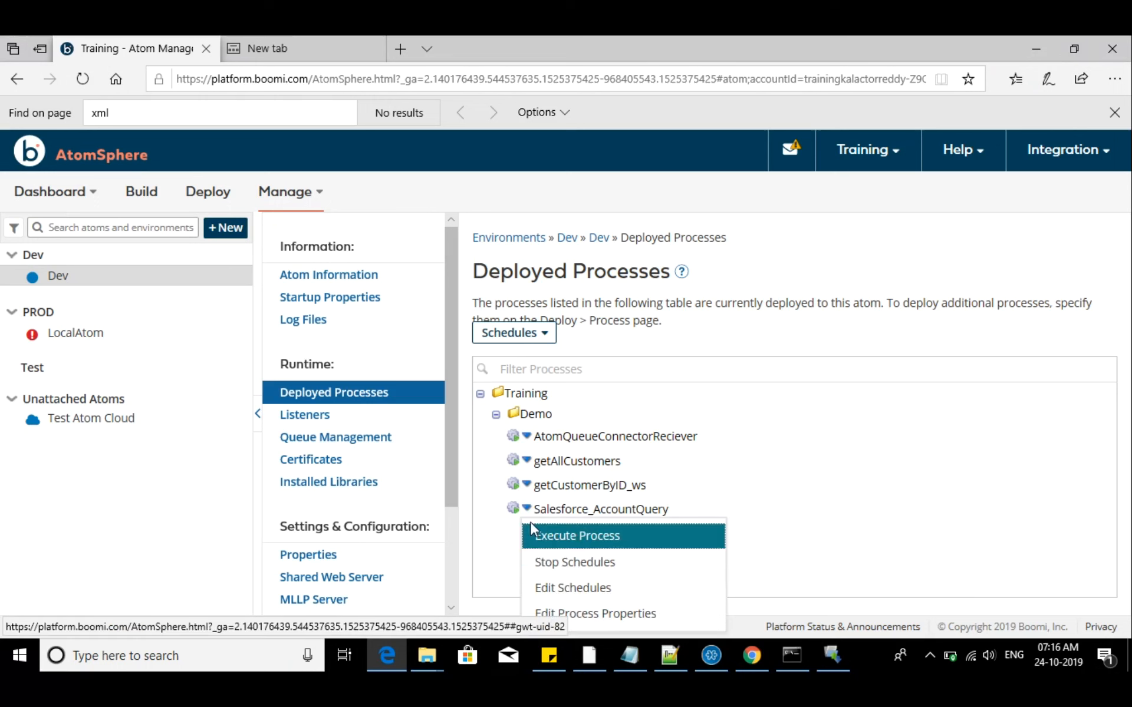
pyautogui.click(592, 590)
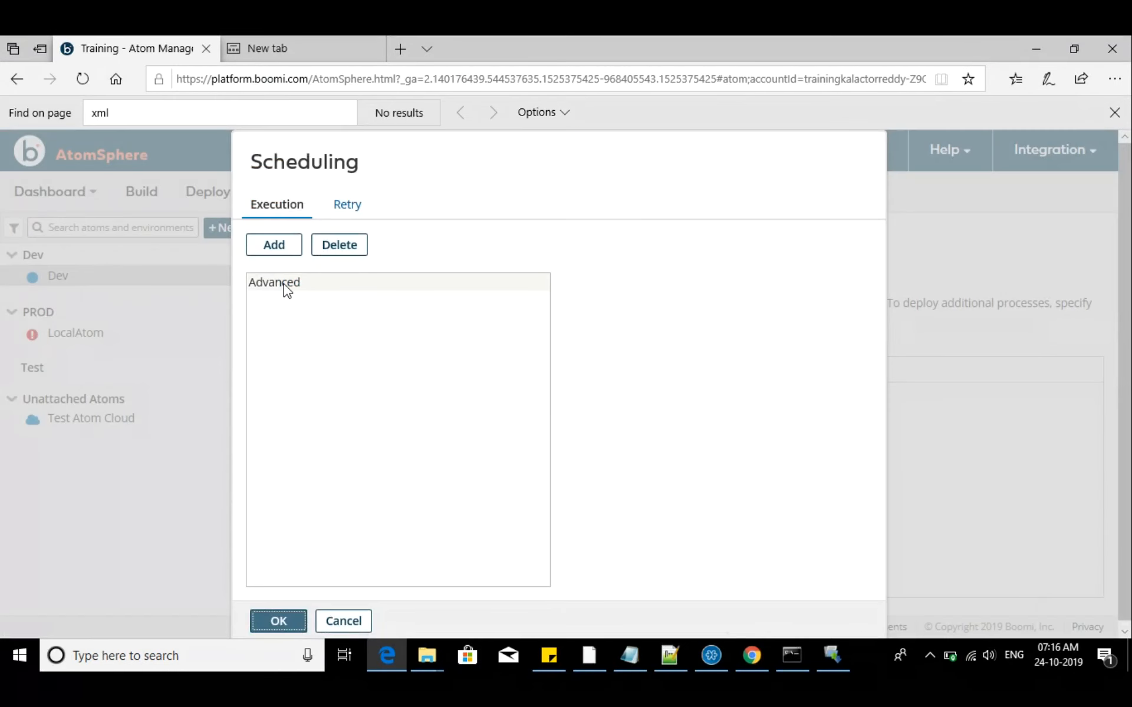
pyautogui.click(287, 287)
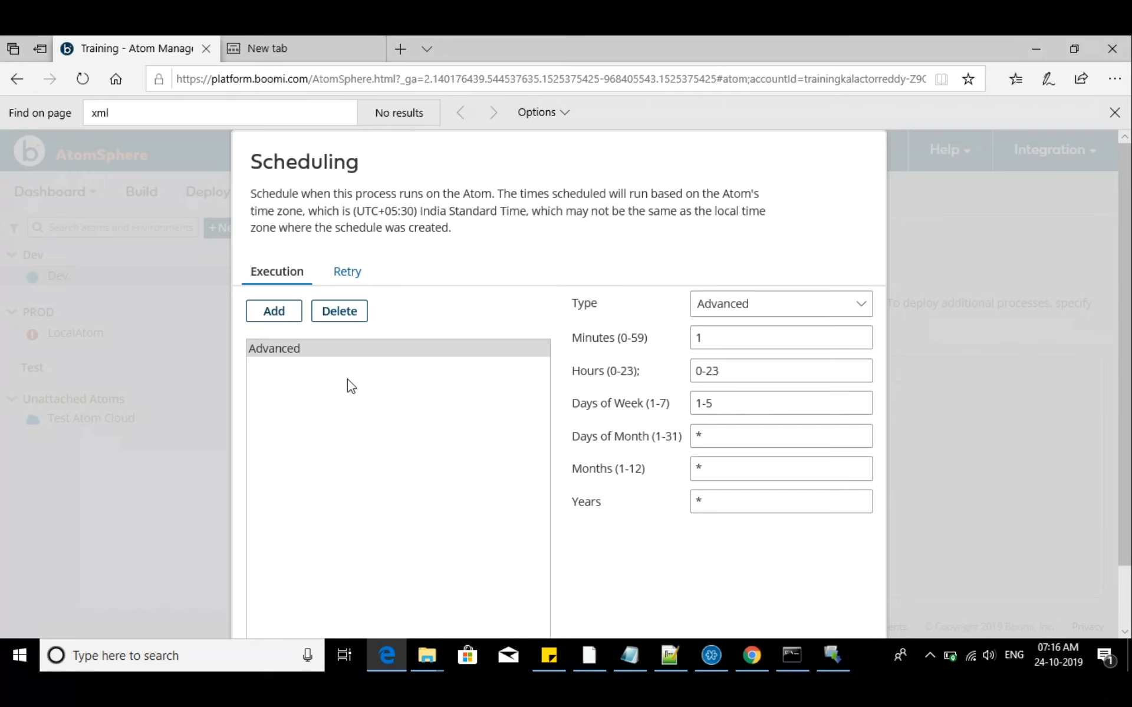
pyautogui.scroll(-2, 348, 380)
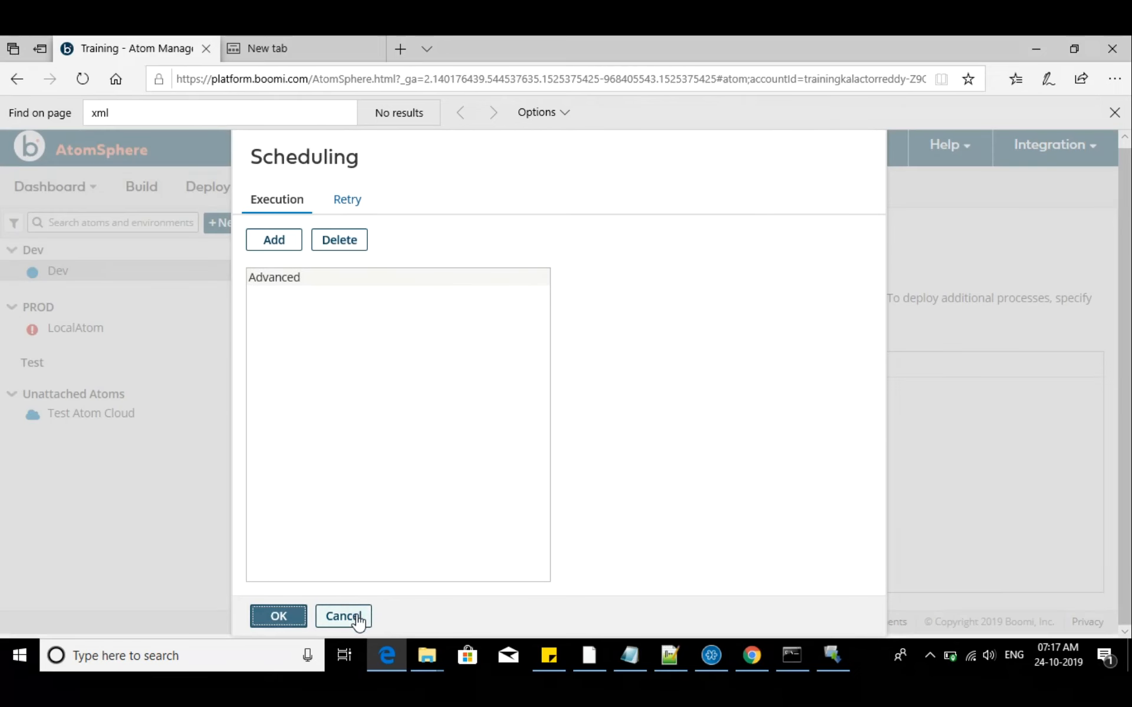
pyautogui.click(361, 617)
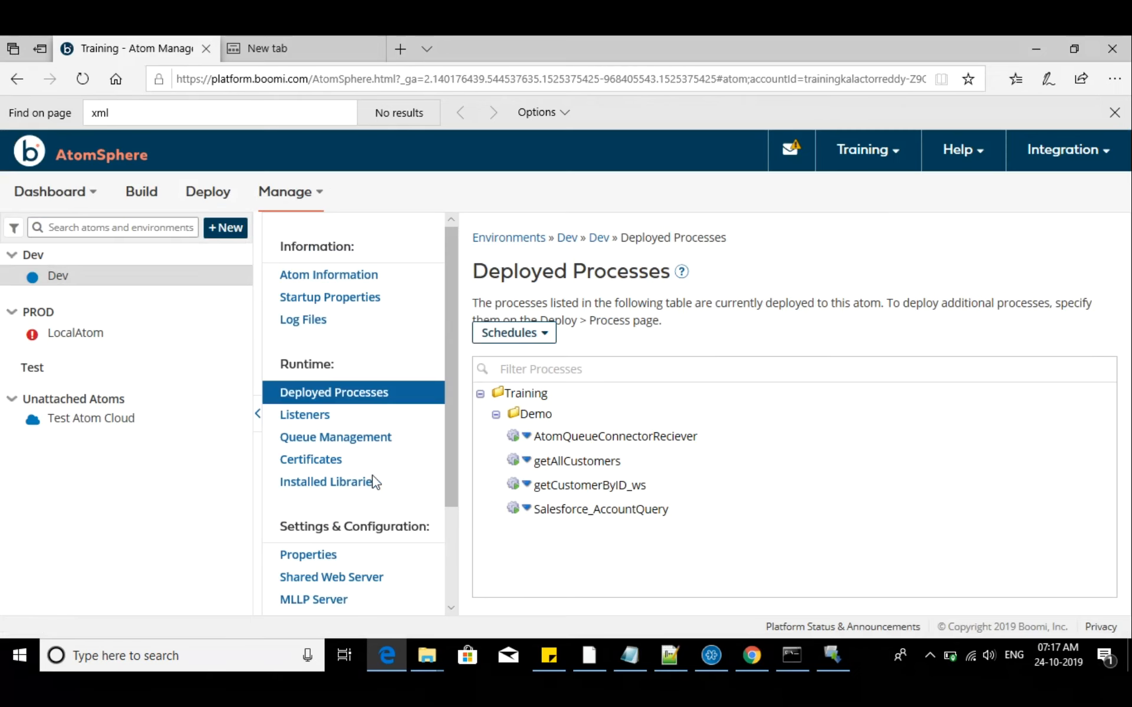
# Open Process Reporting in a separate browser tab and examine how the recent Salesforce_AccountQuery executions were triggered
pyautogui.click(318, 192)
pyautogui.rightClick(299, 231)
pyautogui.click(354, 229)
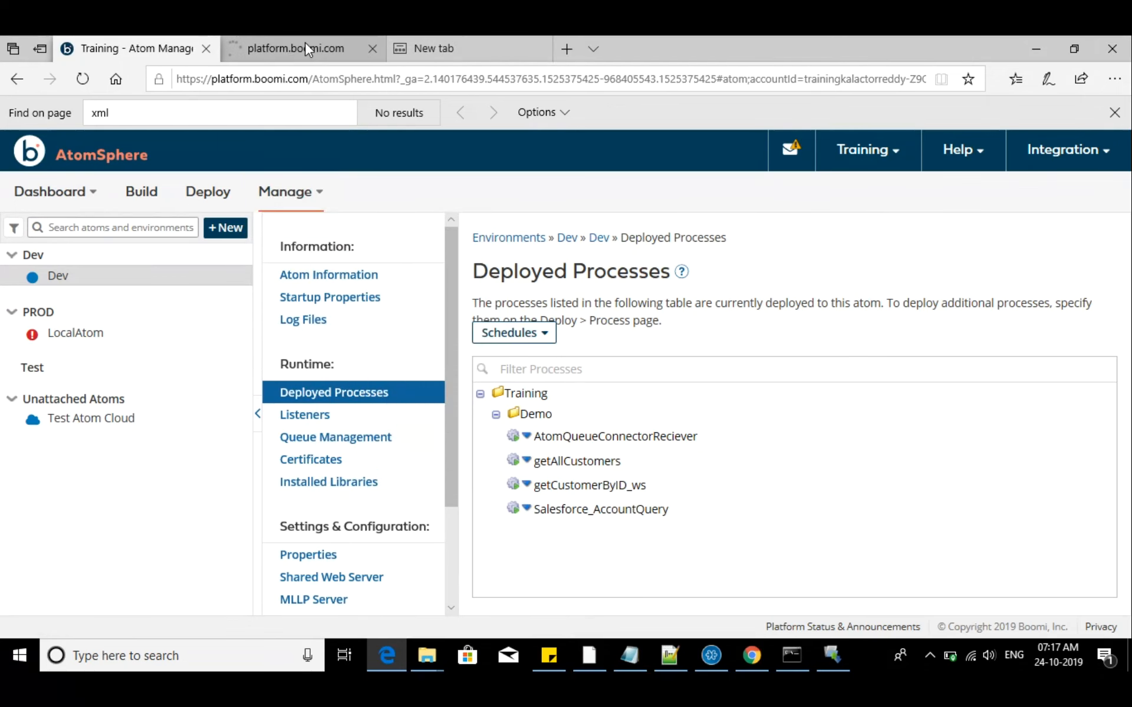
pyautogui.moveTo(306, 49)
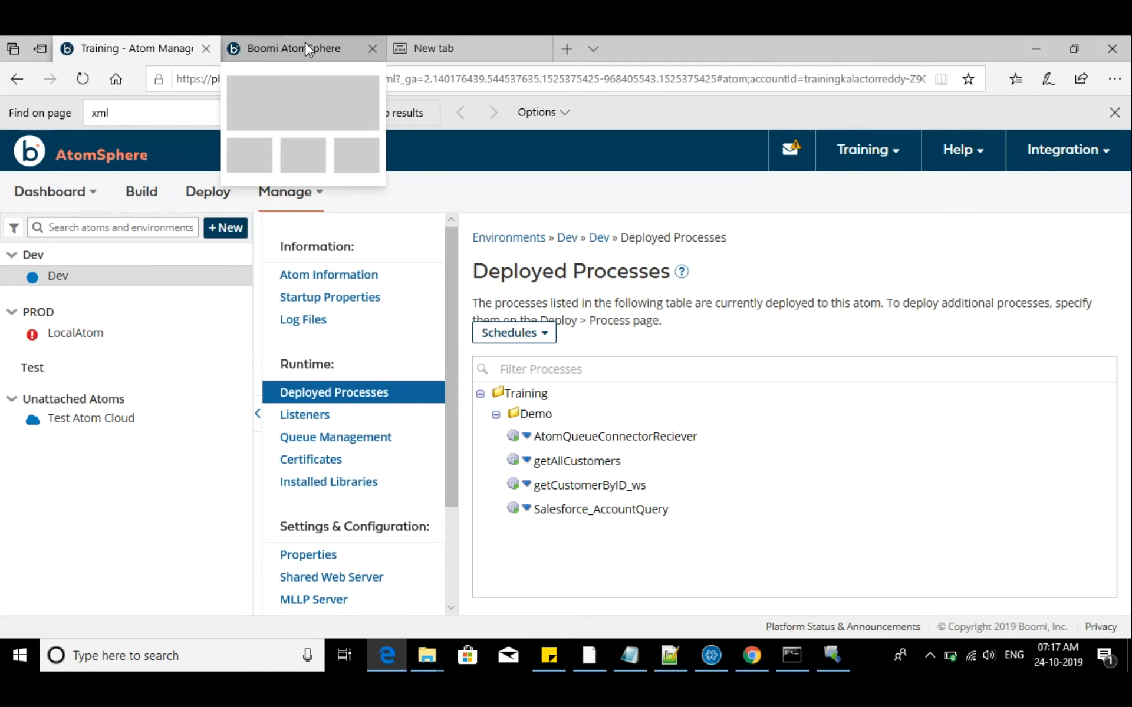
pyautogui.click(305, 47)
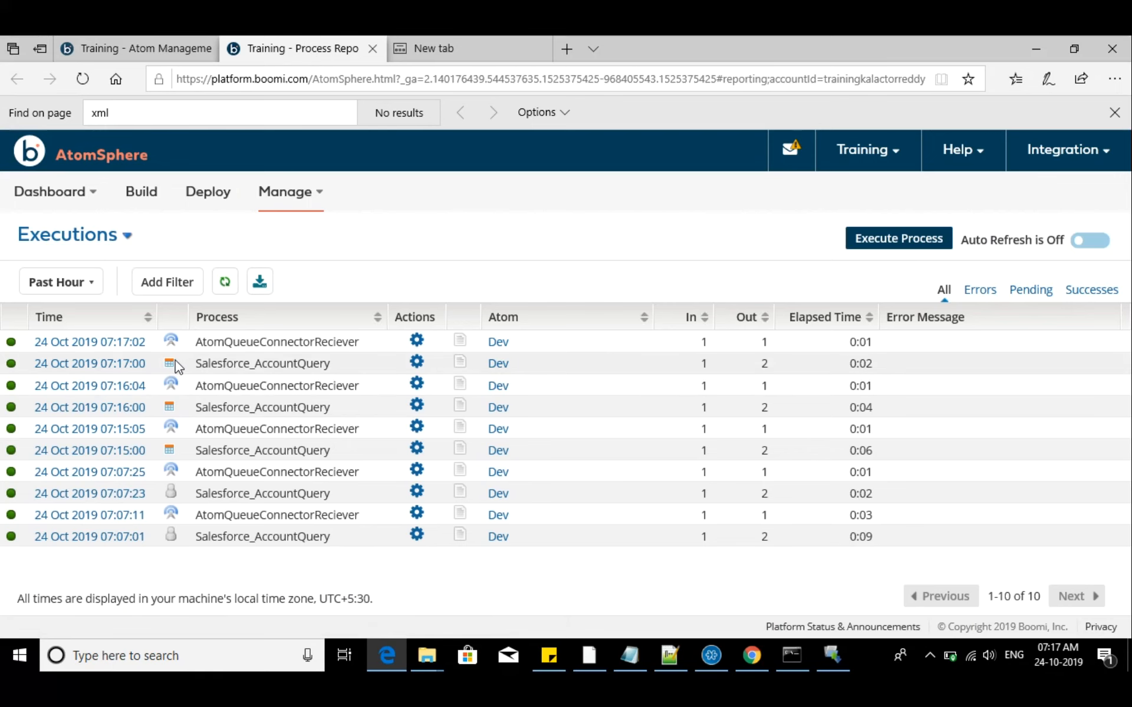
pyautogui.moveTo(170, 365)
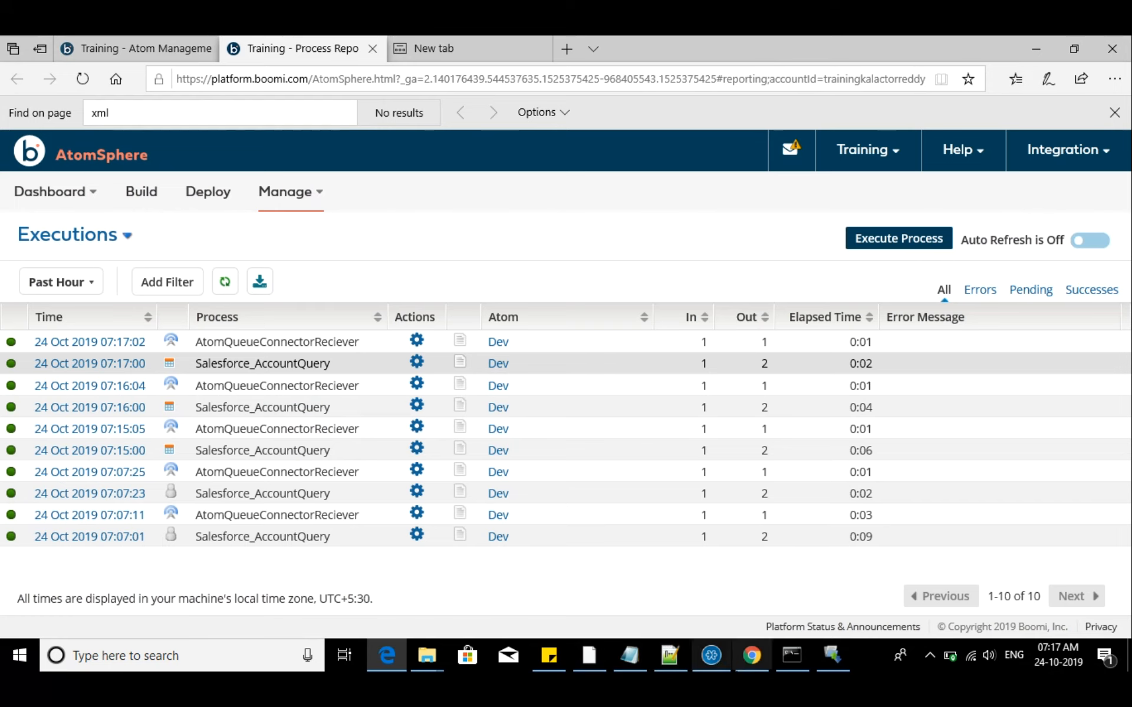
# Launch HeidiSQL from its shortcut in the Desktop folder and connect to the MariaDB demo database
pyautogui.moveTo(427, 661)
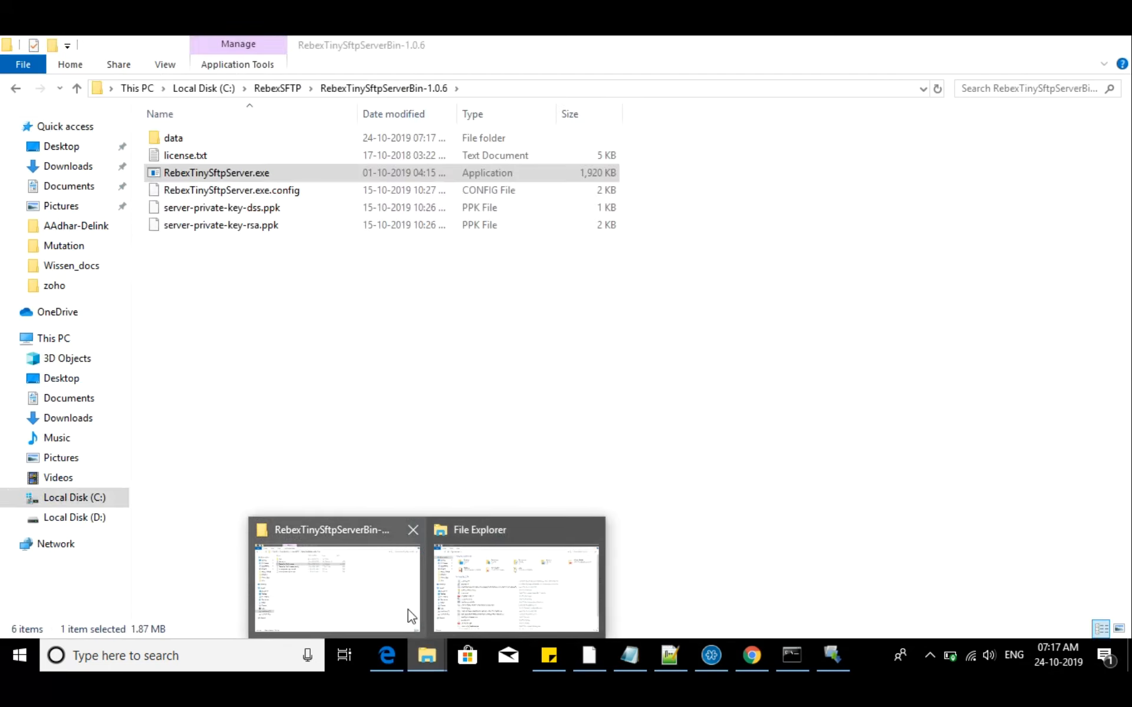
pyautogui.click(468, 613)
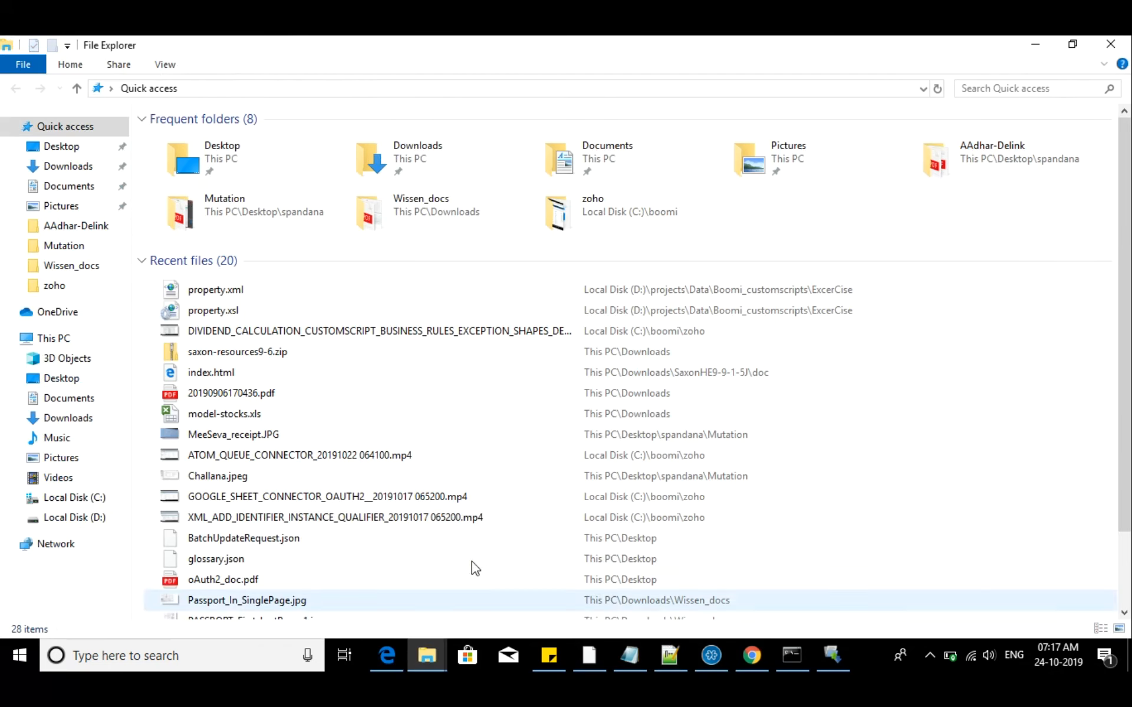
pyautogui.click(65, 146)
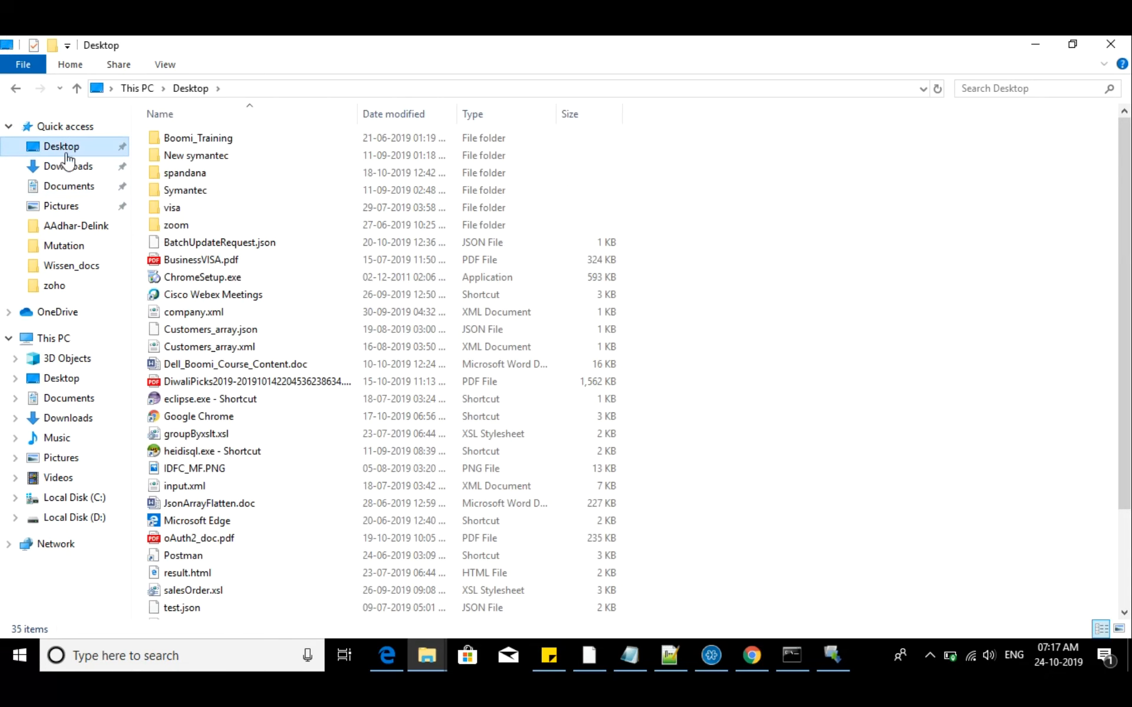
pyautogui.doubleClick(192, 450)
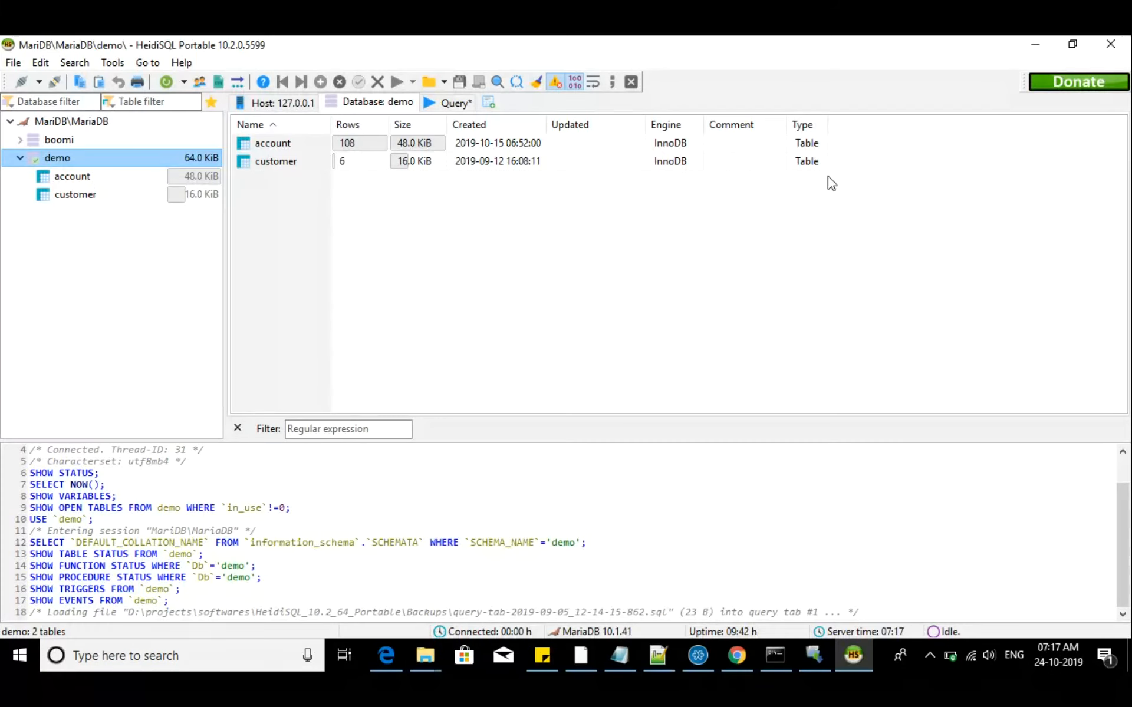
# Review the data rows of the demo database's account table, and minimize HeidiSQL
pyautogui.click(87, 178)
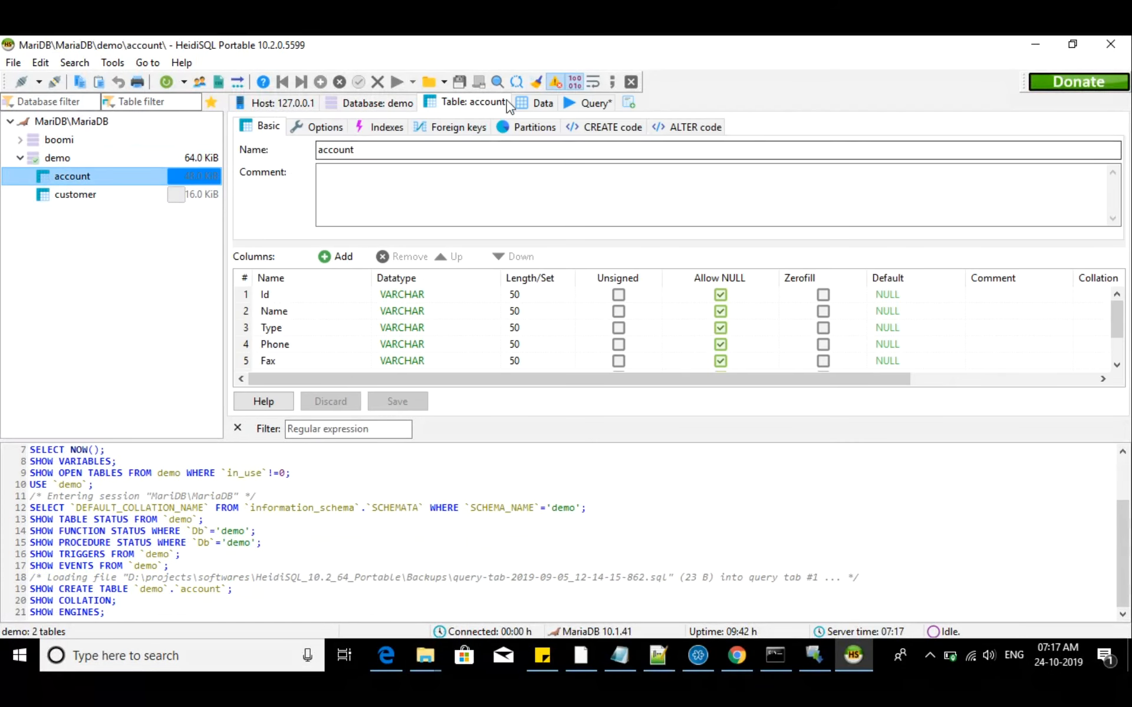
pyautogui.scroll(-5, 548, 230)
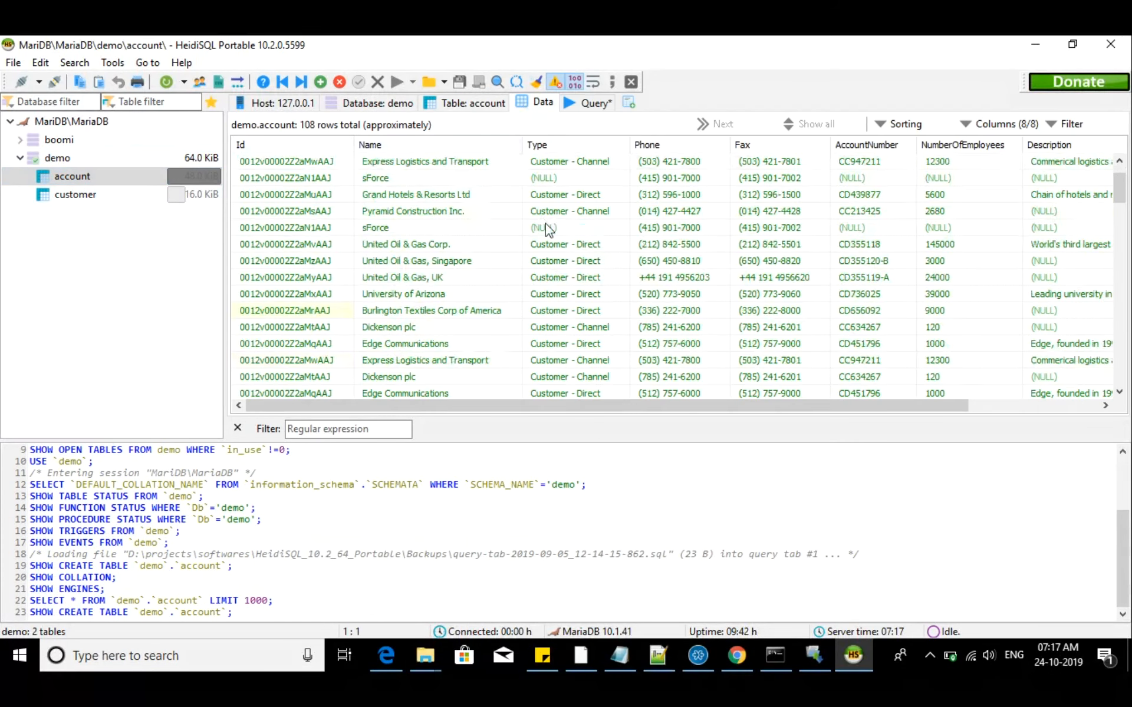
pyautogui.scroll(-4, 548, 229)
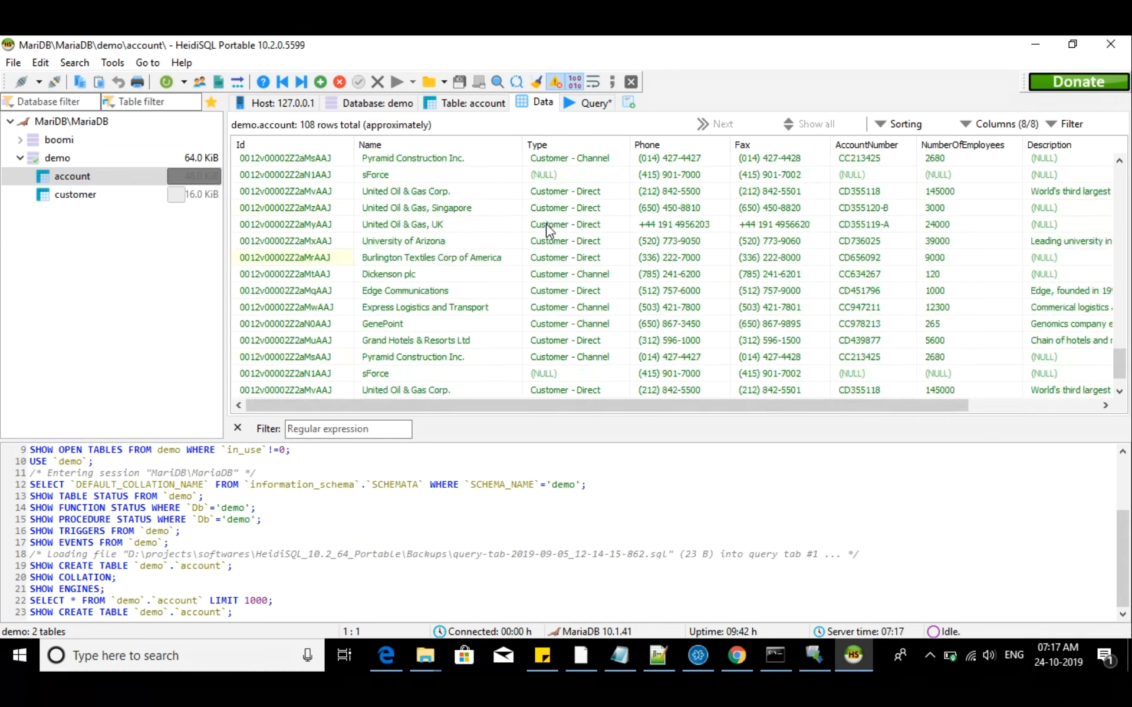
pyautogui.scroll(9, 548, 230)
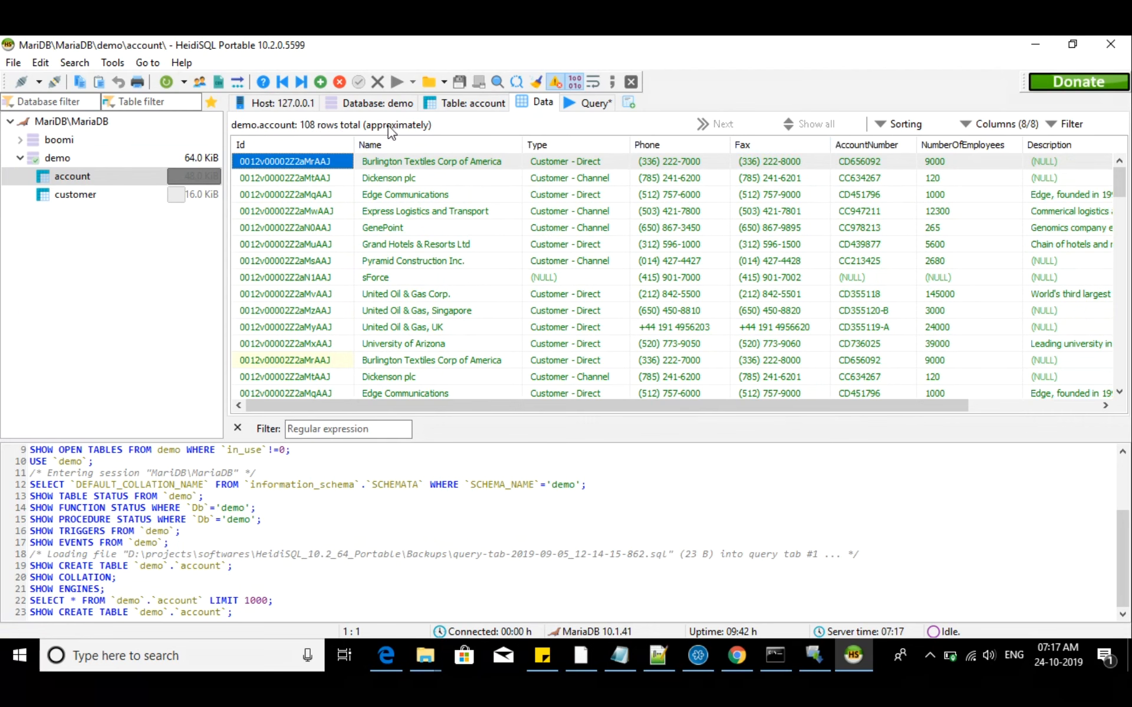
pyautogui.click(1034, 45)
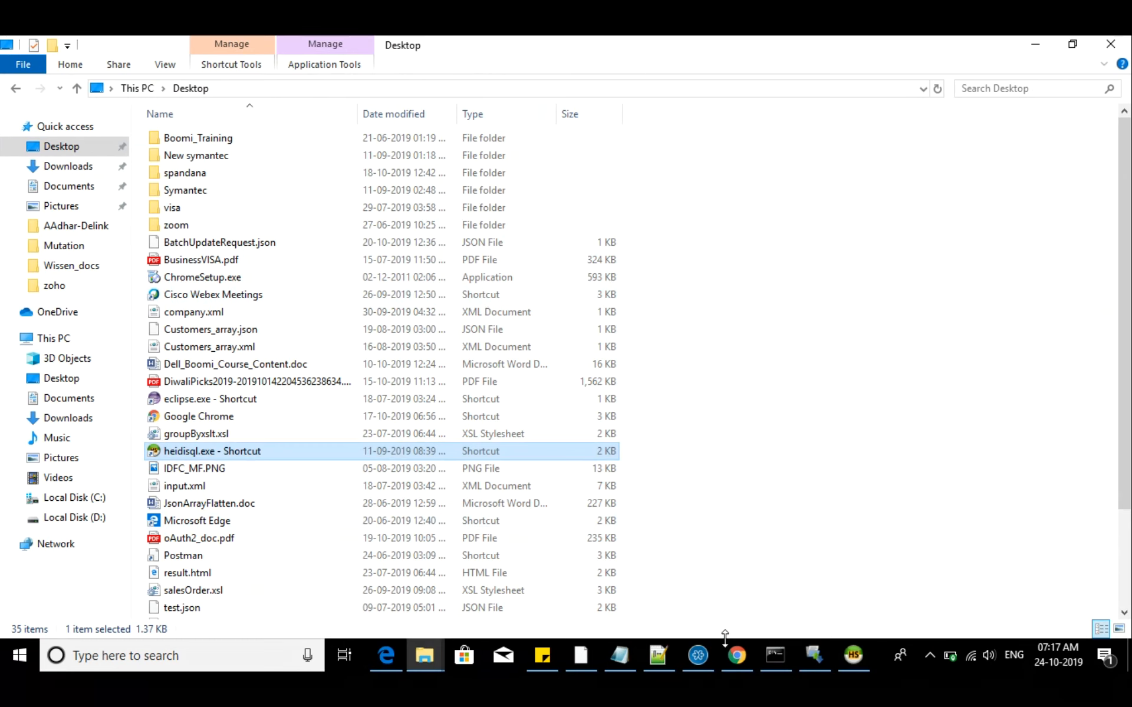
# Return to Boomi's Executions page in Edge, refresh the list, and turn on Auto Refresh
pyautogui.click(737, 654)
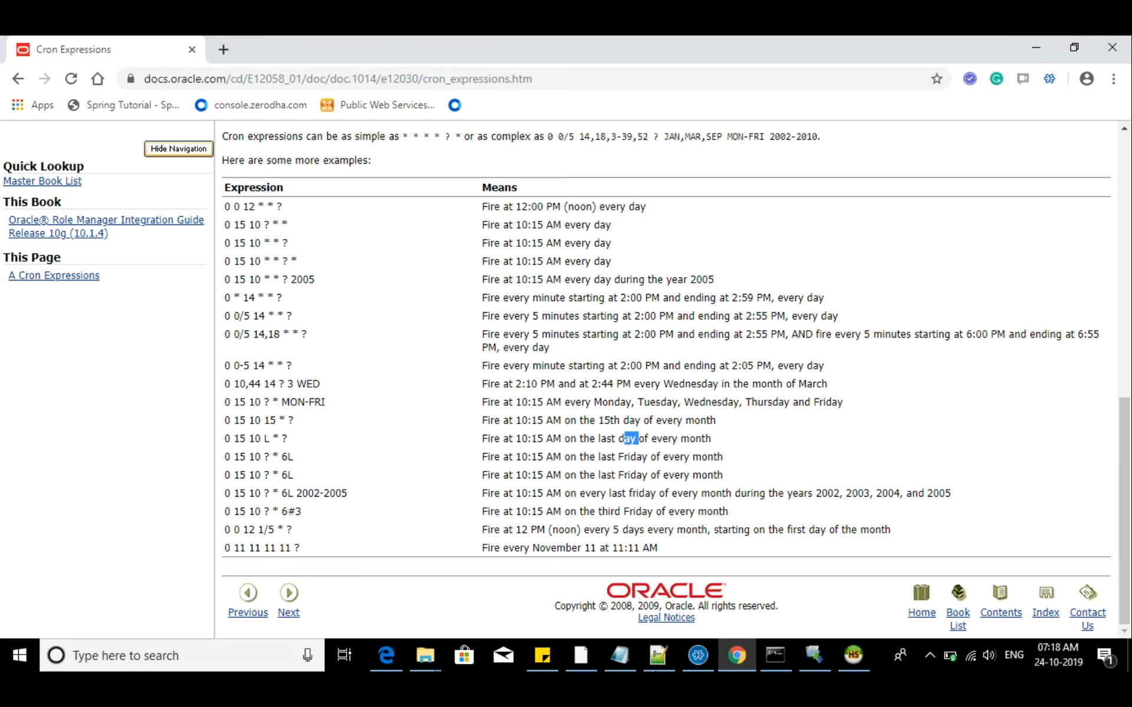
pyautogui.click(374, 667)
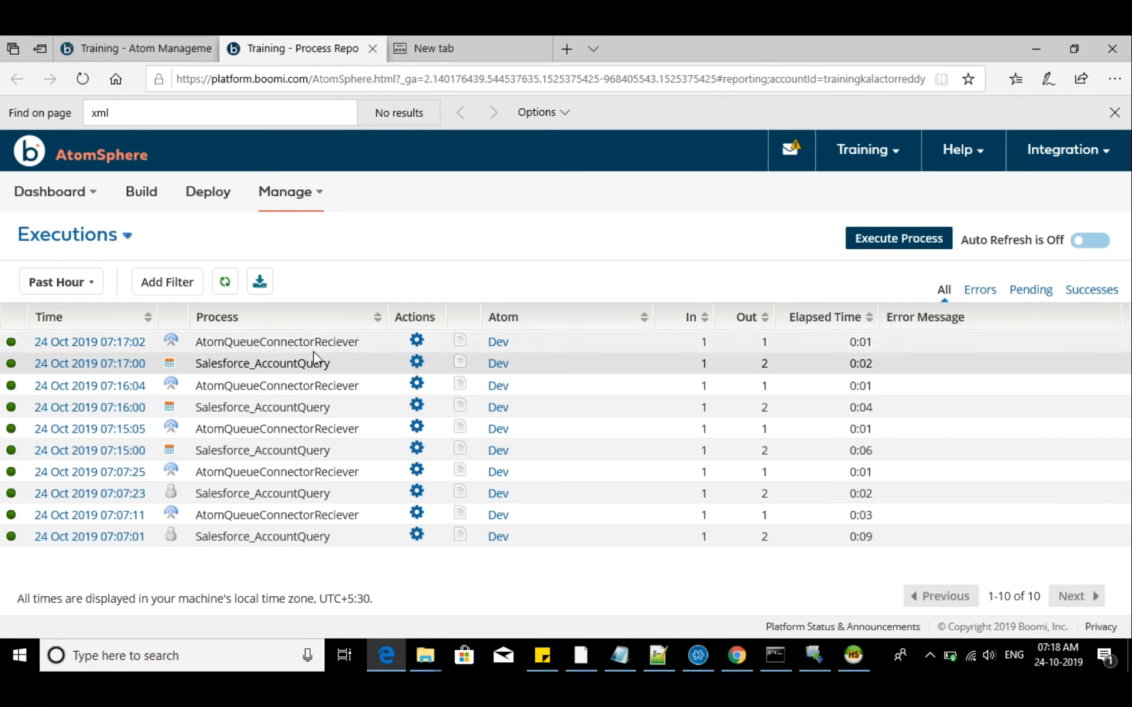
pyautogui.click(225, 281)
pyautogui.click(1100, 241)
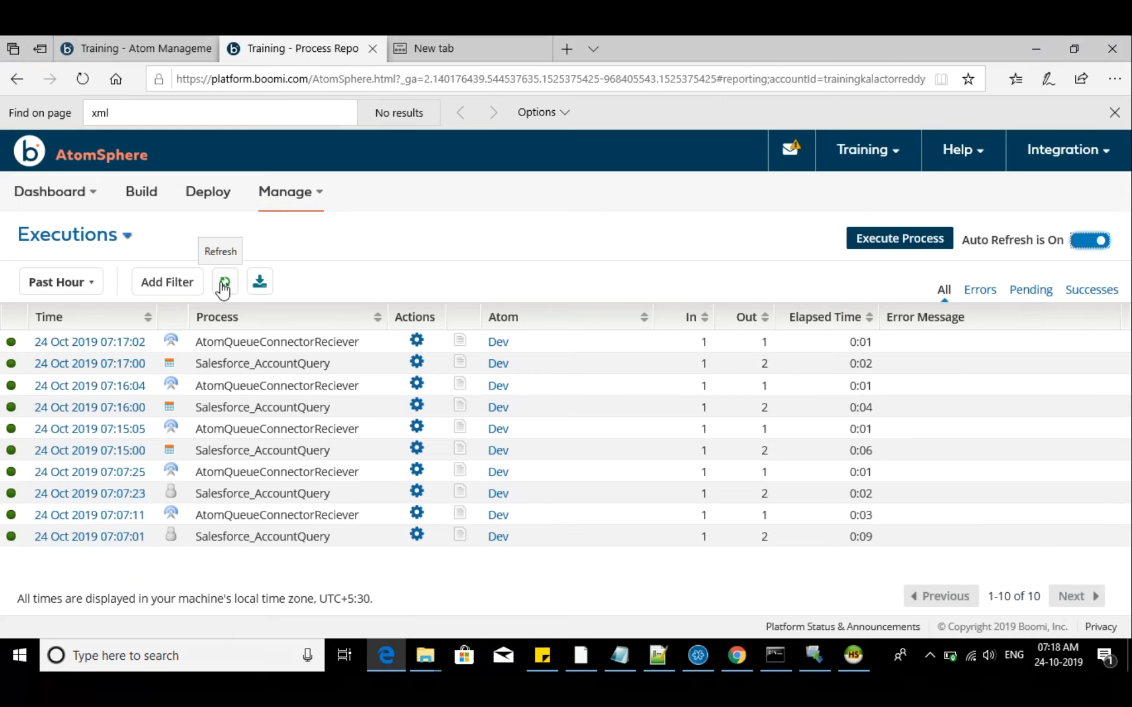
# Open Queue Management for the Dev atom under Atom Management to view its message queues
pyautogui.moveTo(298, 203)
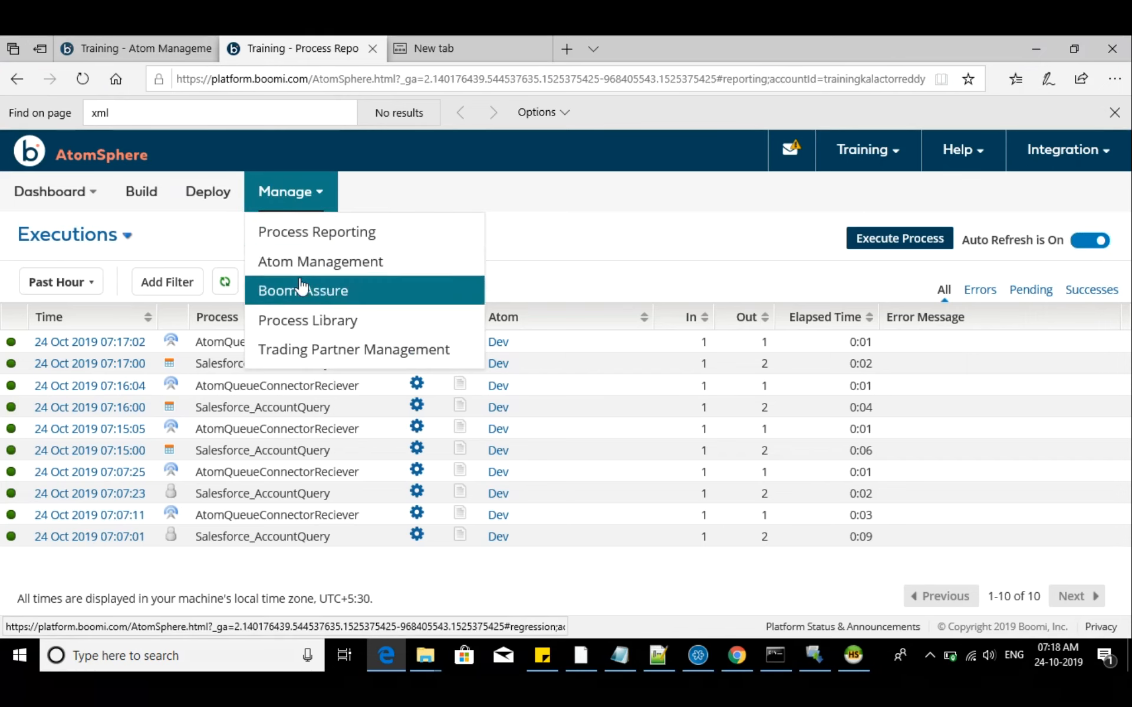
pyautogui.click(298, 263)
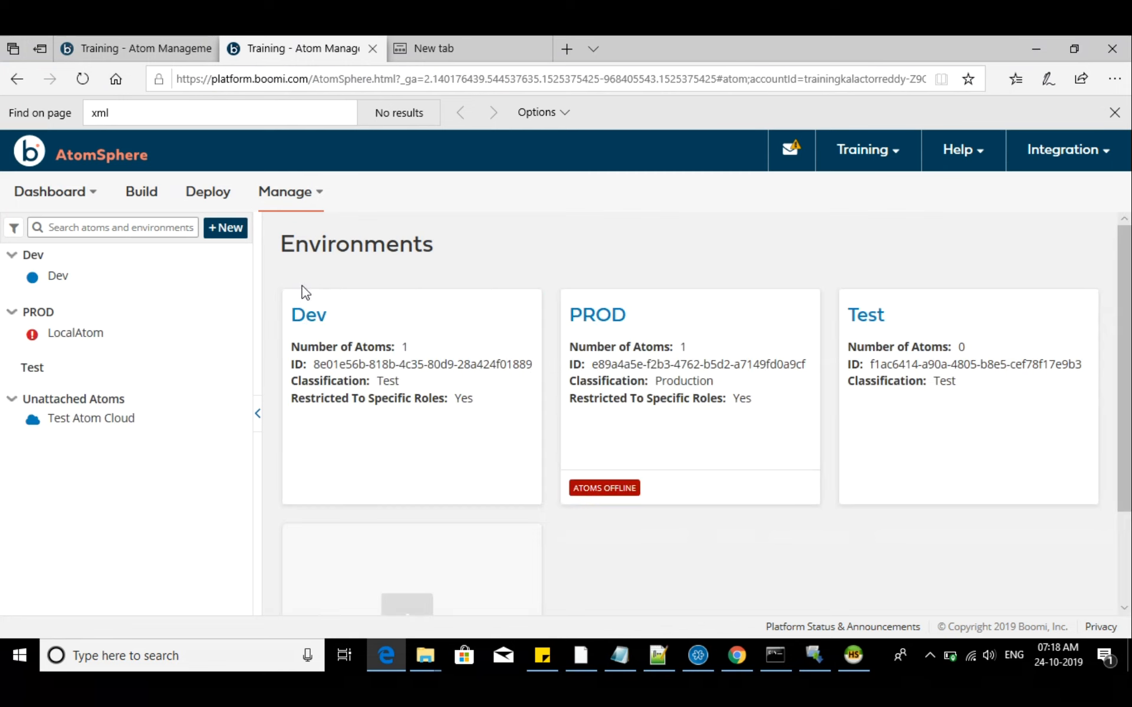
pyautogui.click(88, 282)
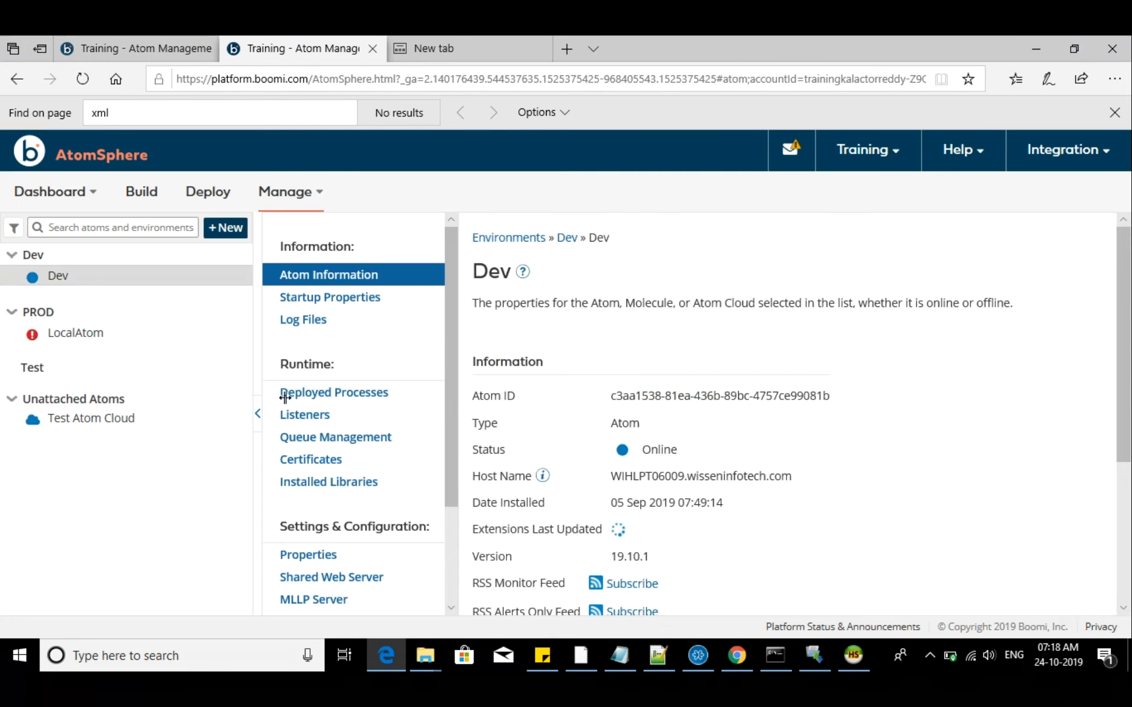
pyautogui.click(392, 452)
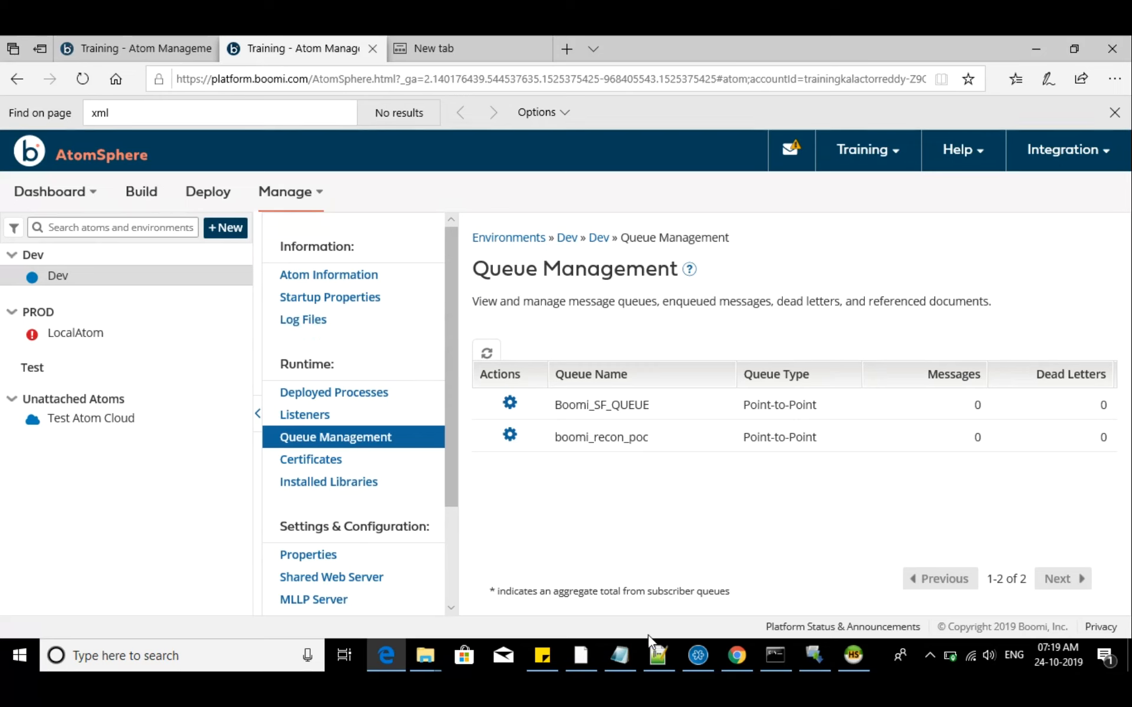
# Switch to the Dell Boomi meeting window with the attendee list
pyautogui.click(698, 655)
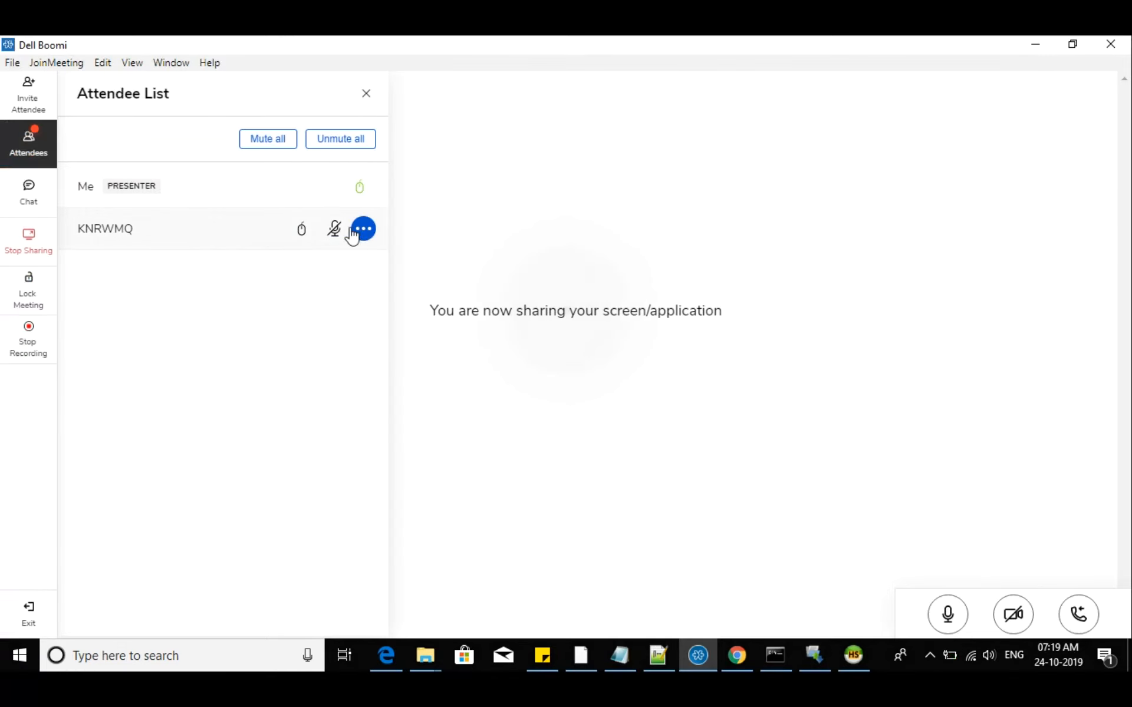